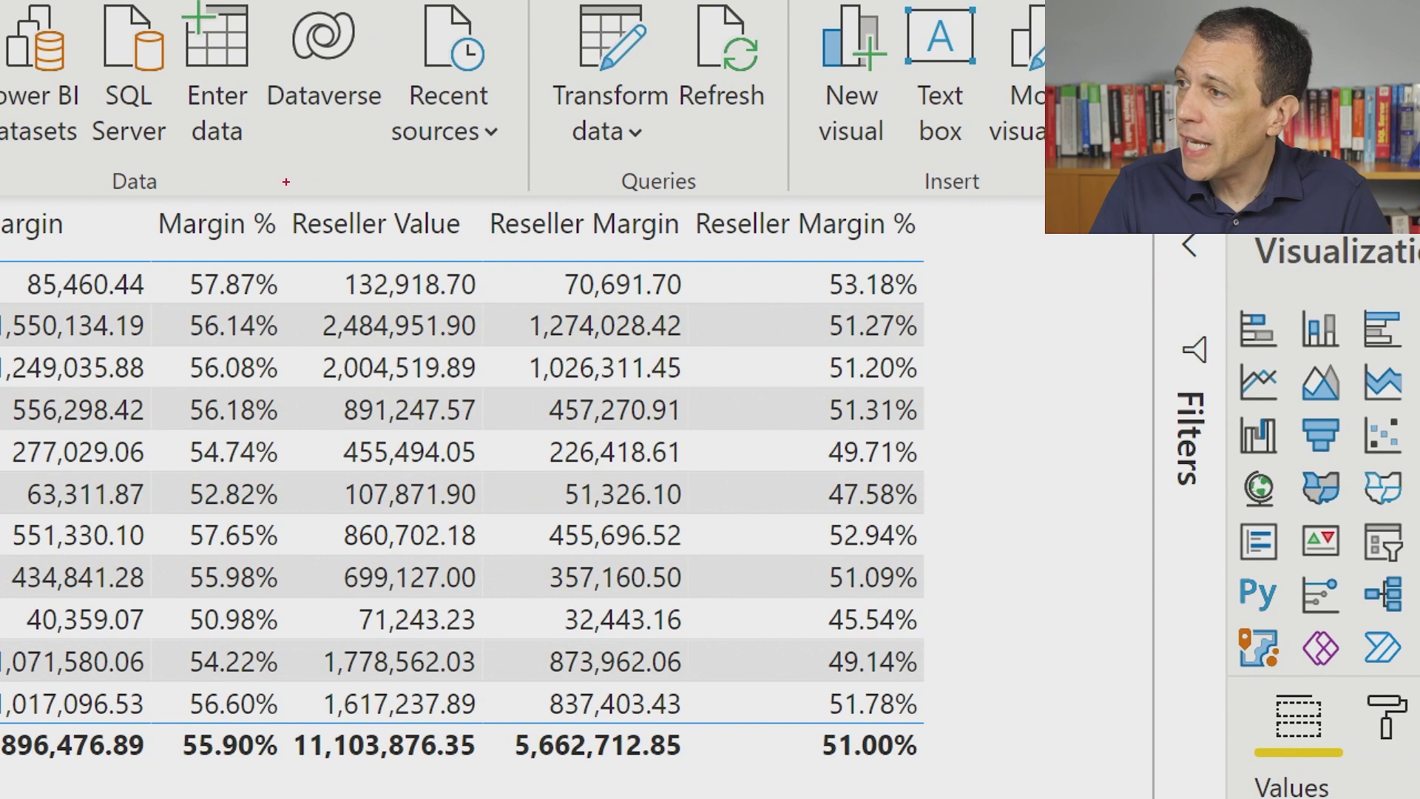
pyautogui.moveTo(268, 180)
pyautogui.mouseDown()
pyautogui.moveTo(637, 257)
pyautogui.moveTo(957, 277)
pyautogui.mouseUp()
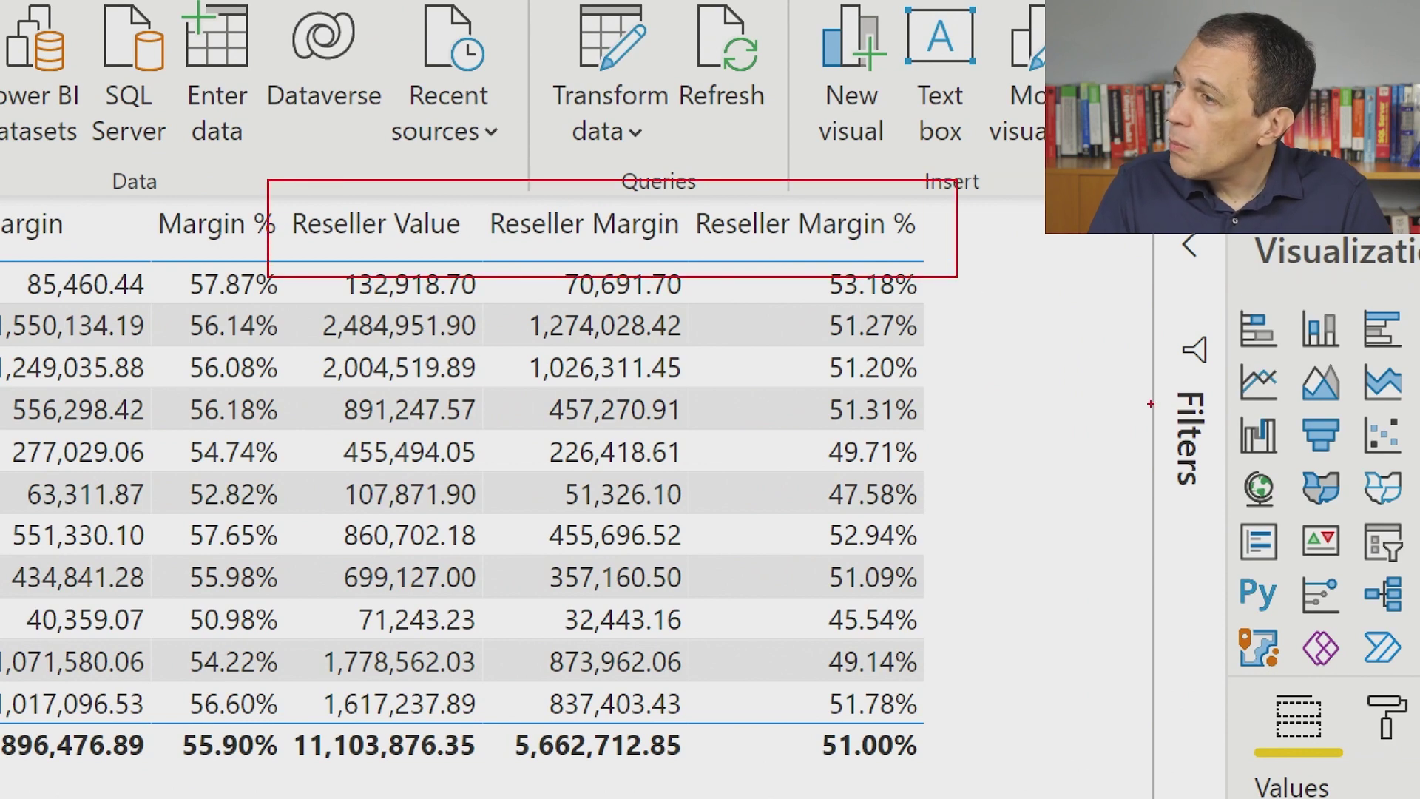
pyautogui.press('Escape')
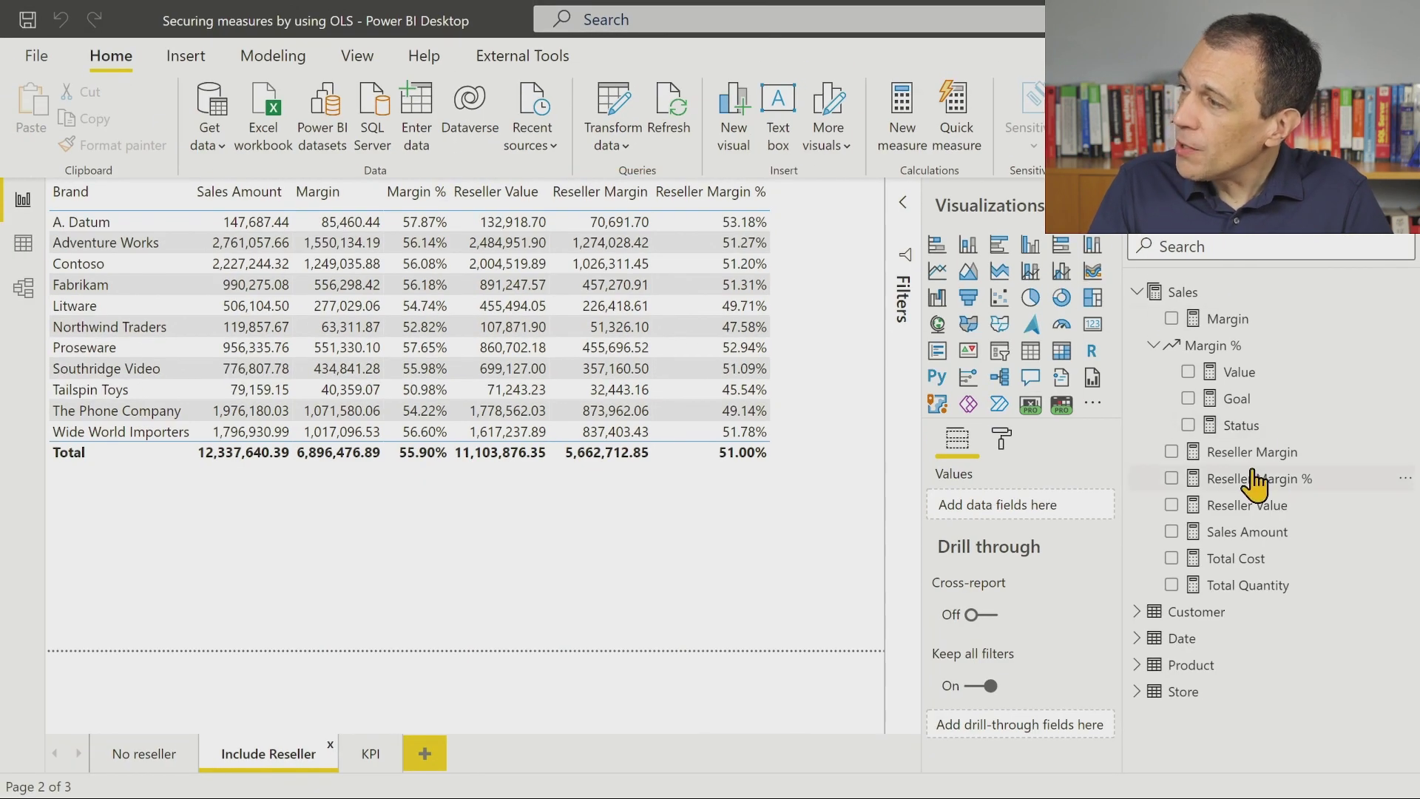
# Step: Examine the full DAX formula of the Reseller Value measure in the Sales table
pyautogui.click(1248, 507)
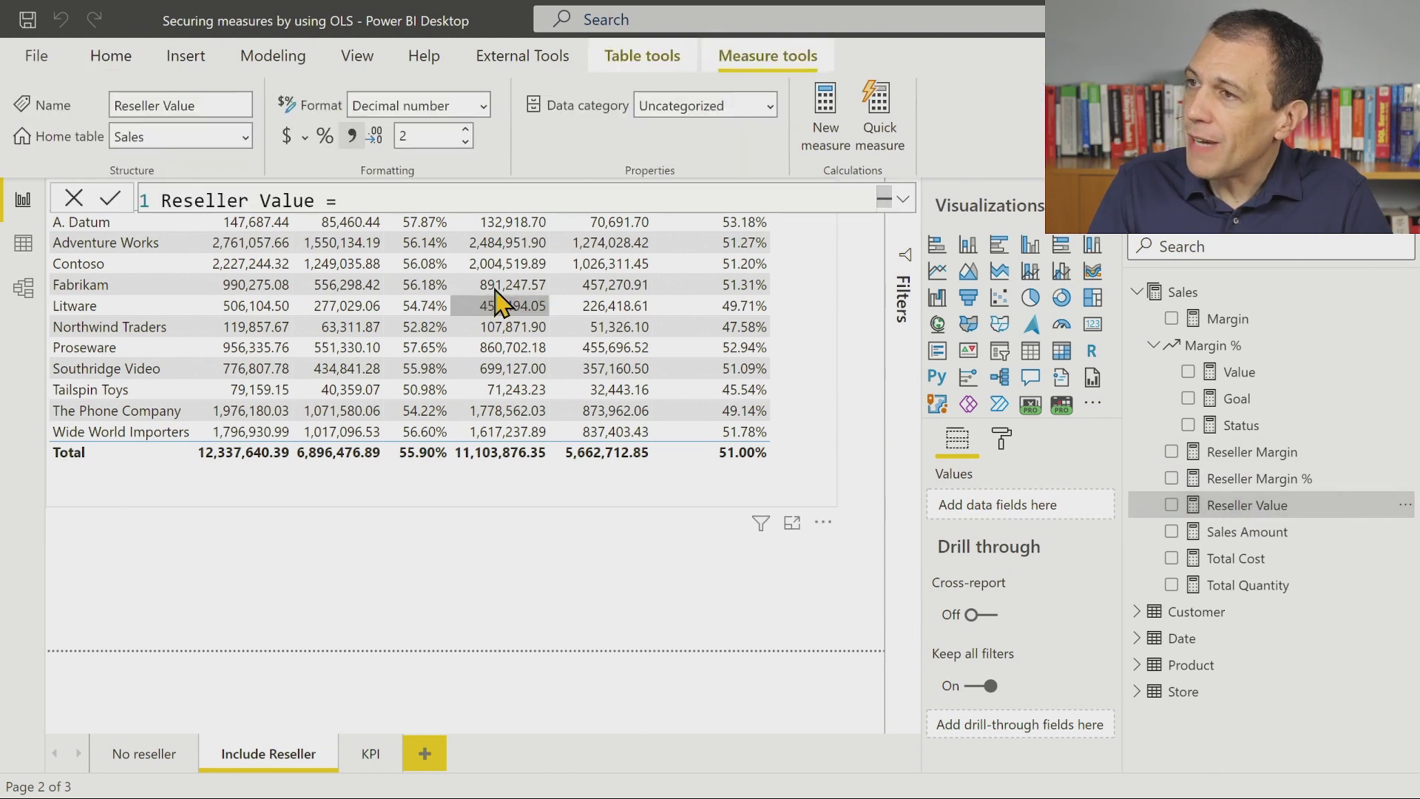
pyautogui.click(903, 199)
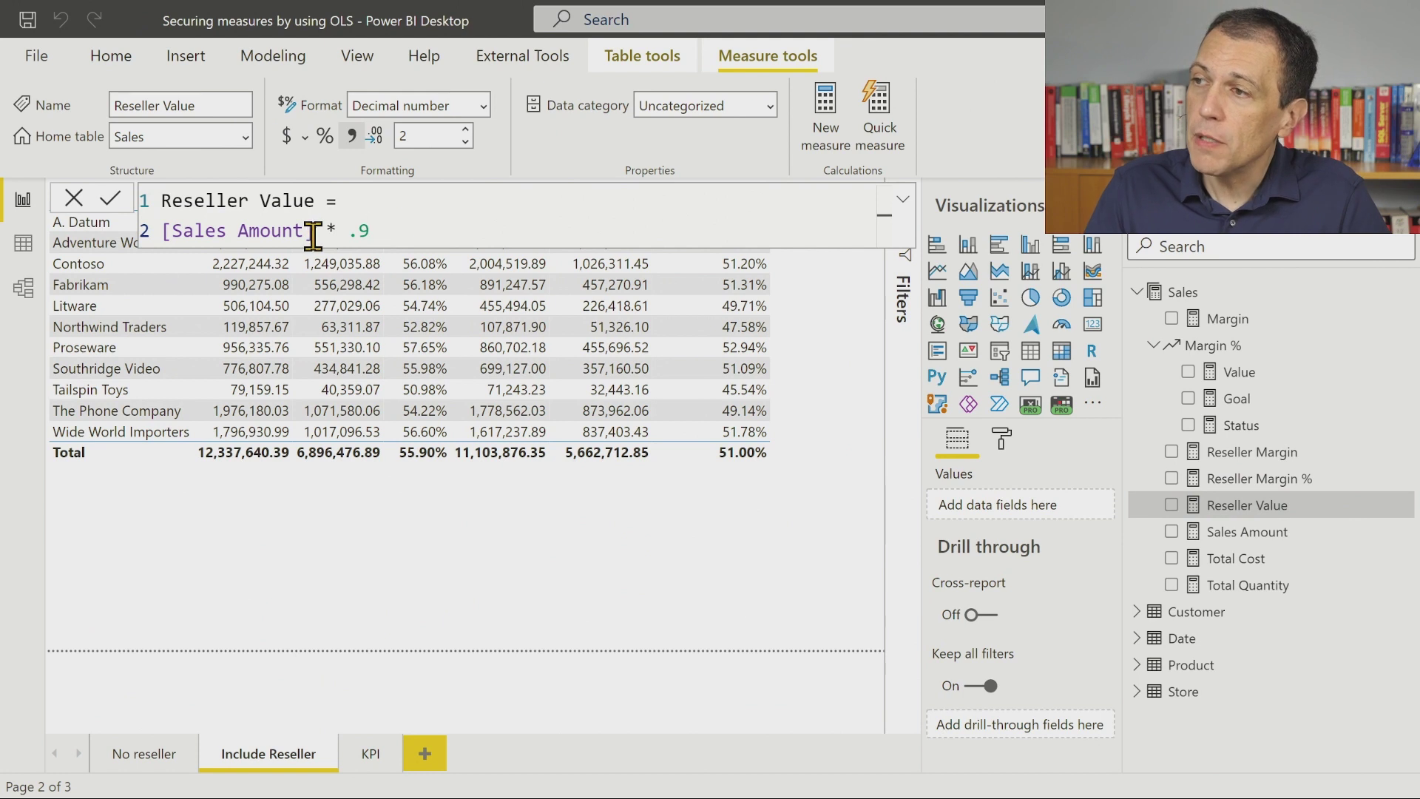
pyautogui.moveTo(316, 230); pyautogui.dragTo(113, 231)
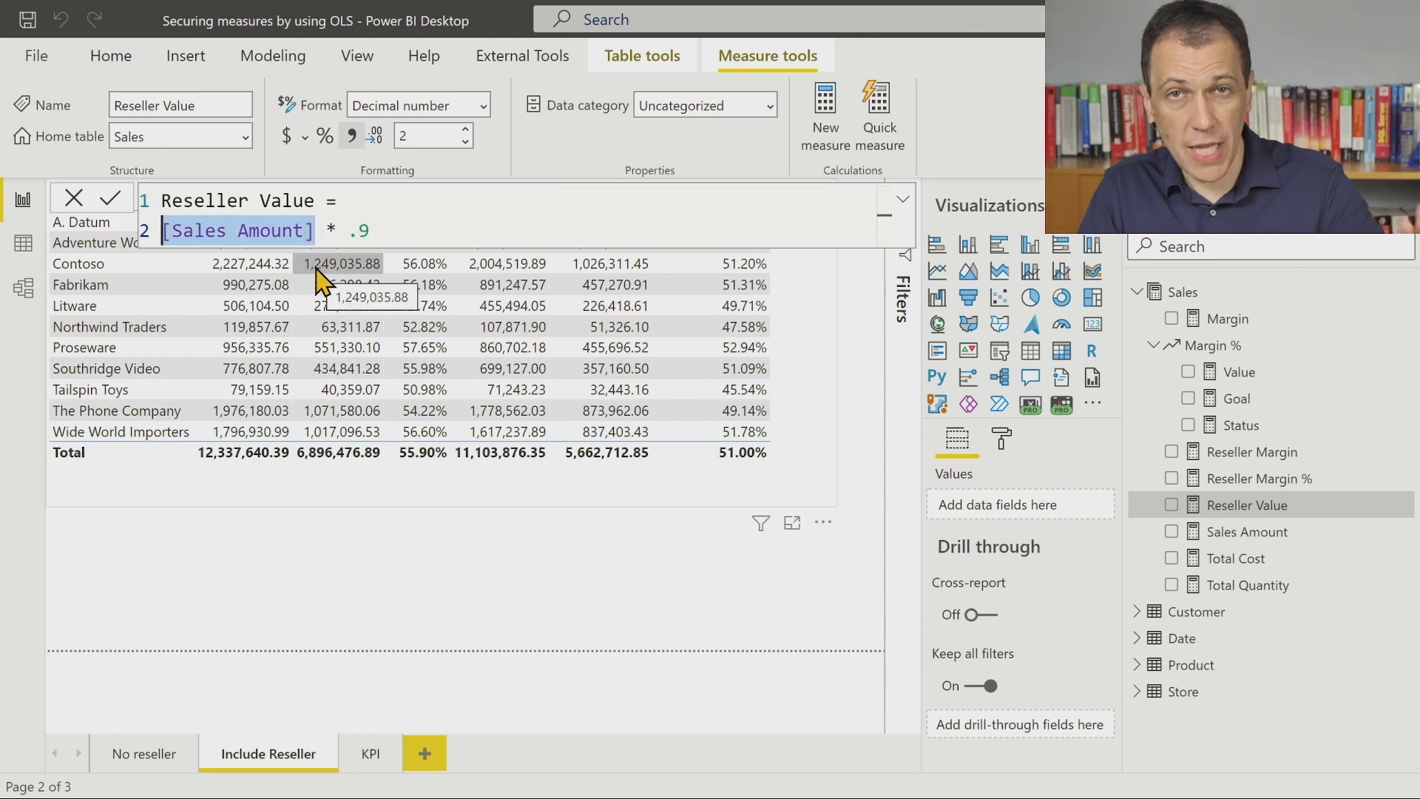
pyautogui.click(392, 232)
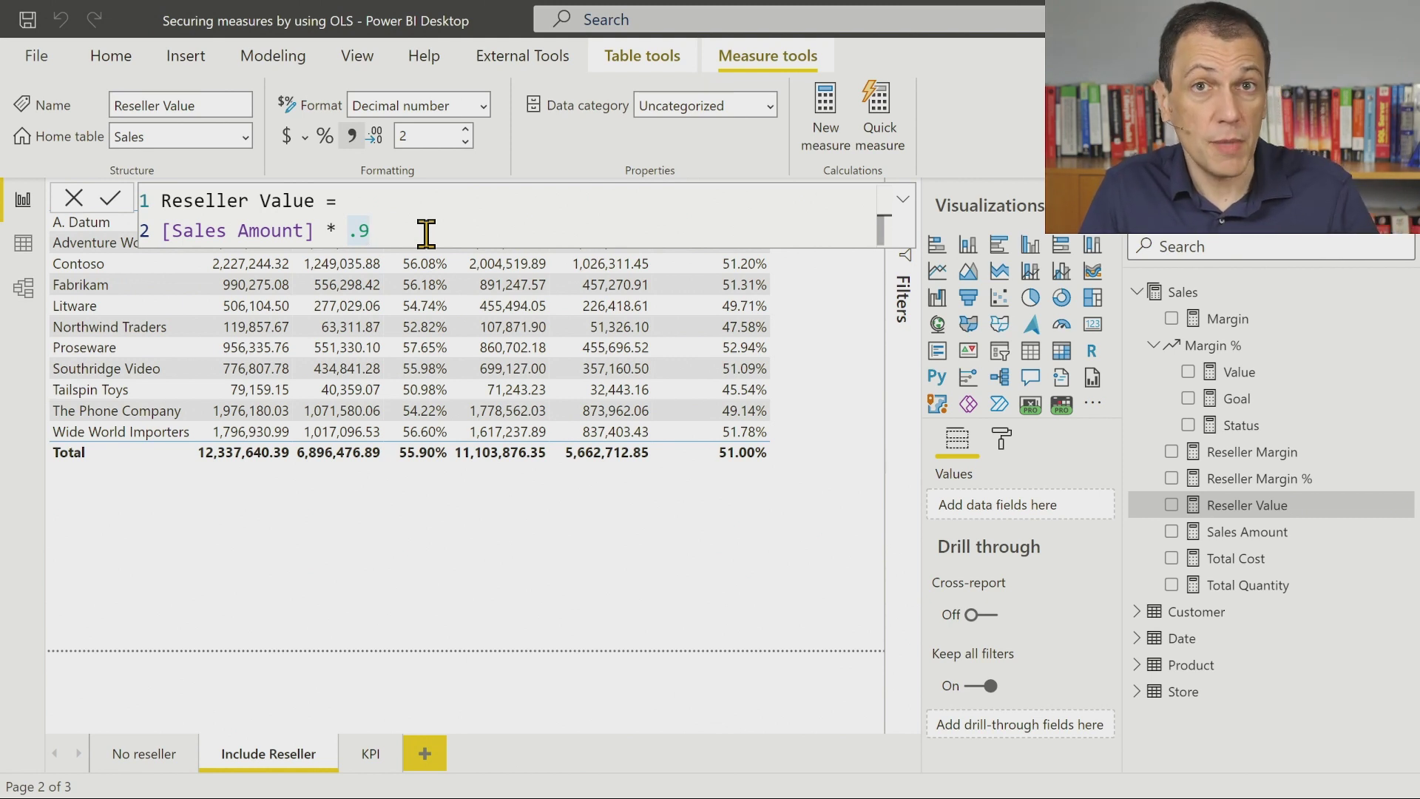
pyautogui.click(432, 209)
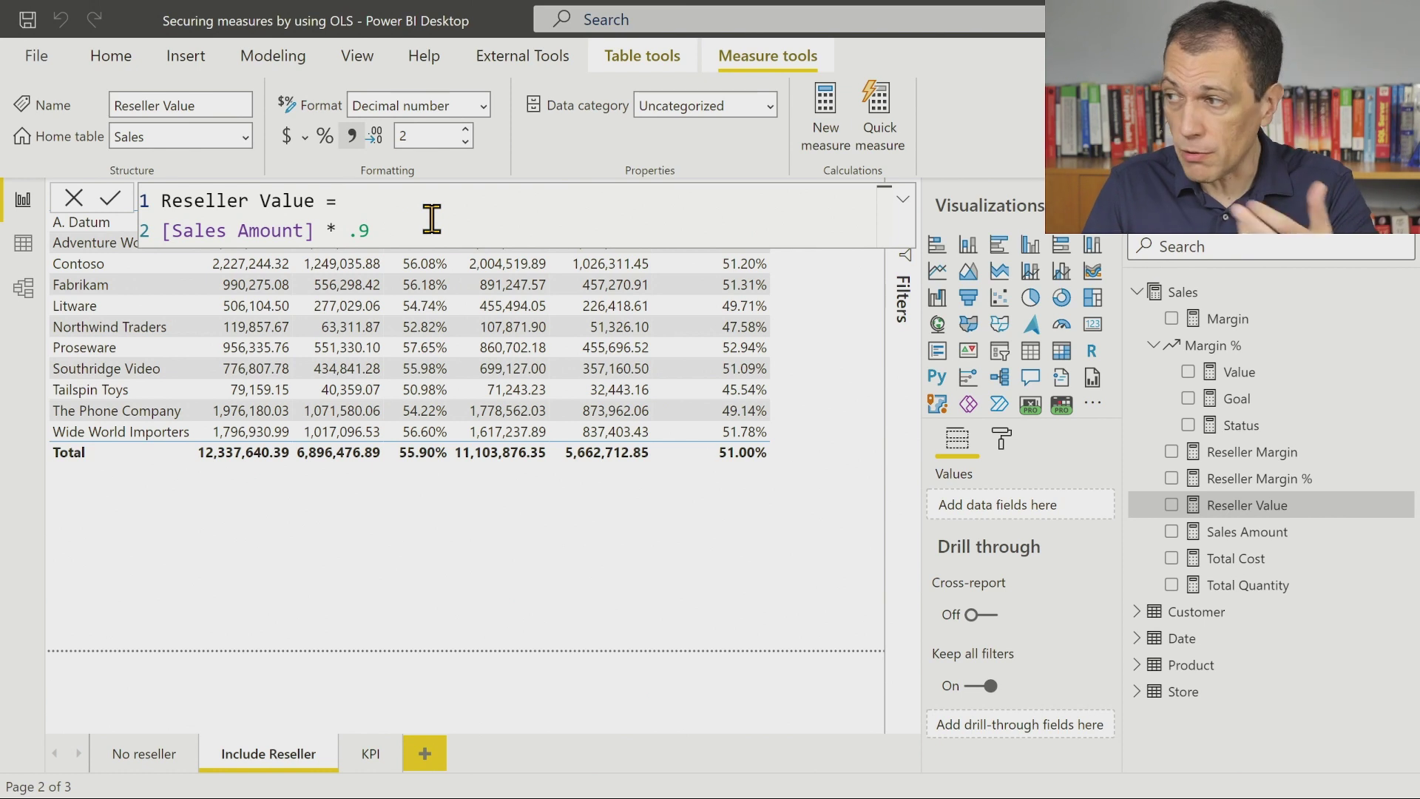
# Step: Review how the Reseller Margin % and Reseller Margin measures depend on Reseller Value by inspecting the formulas of all three
pyautogui.click(1266, 481)
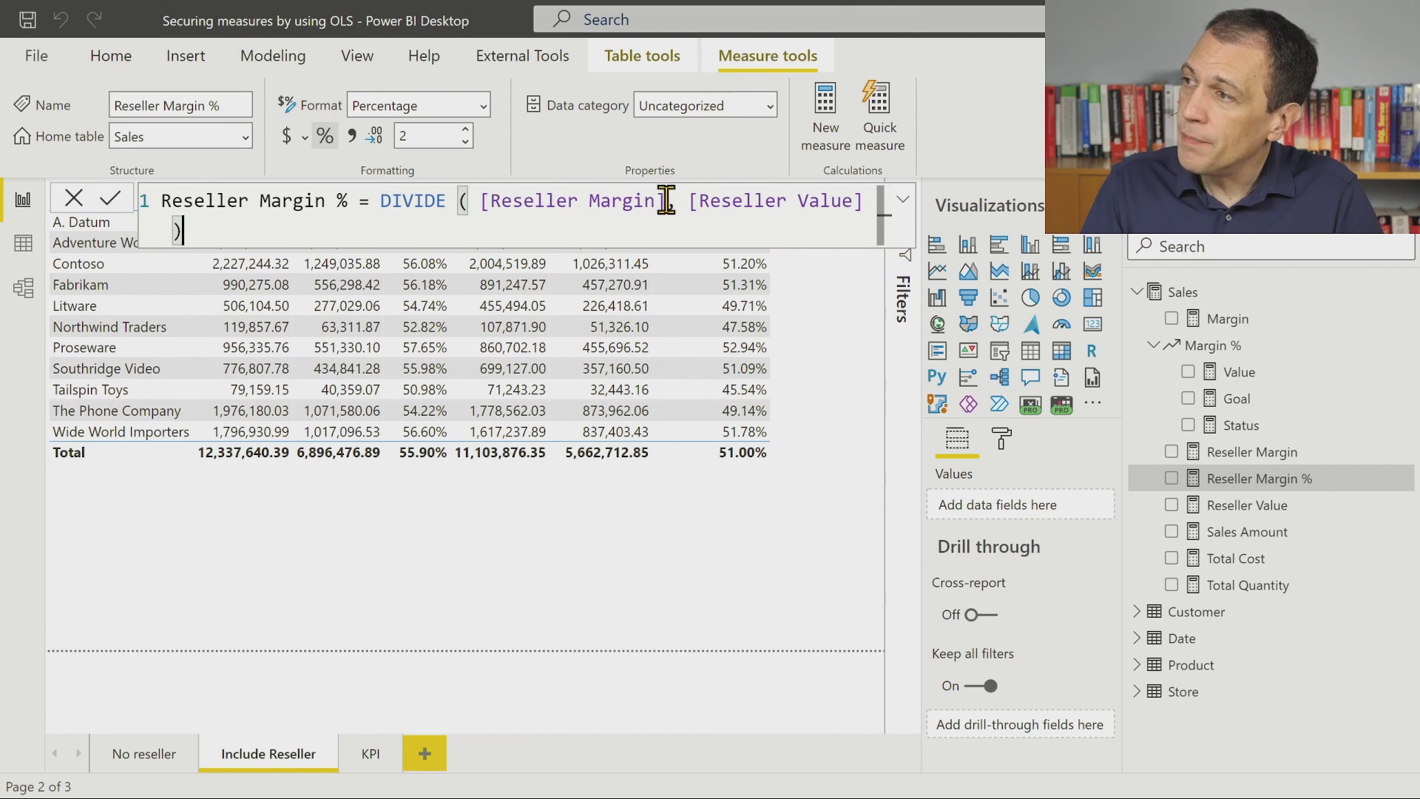
pyautogui.moveTo(688, 200); pyautogui.dragTo(858, 198)
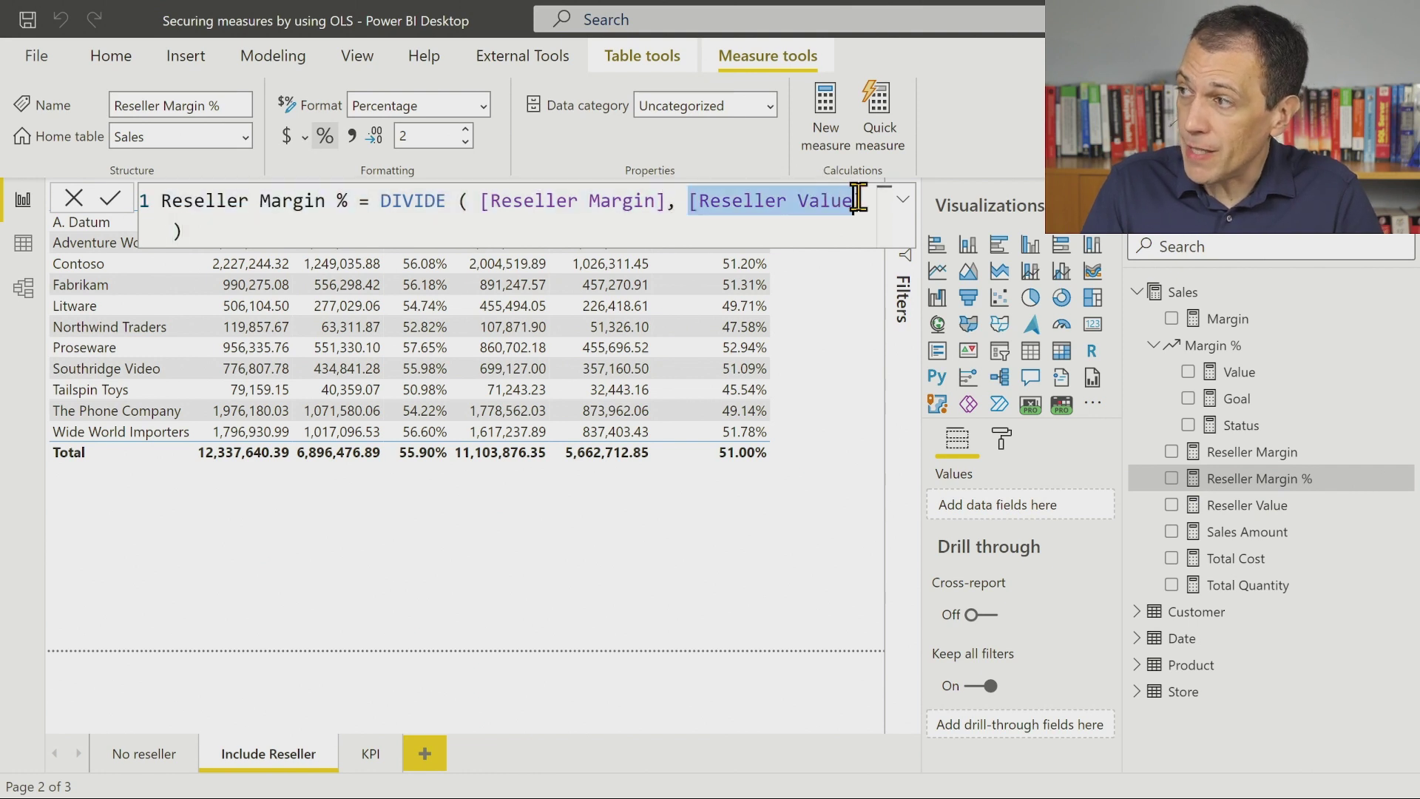
pyautogui.click(1278, 454)
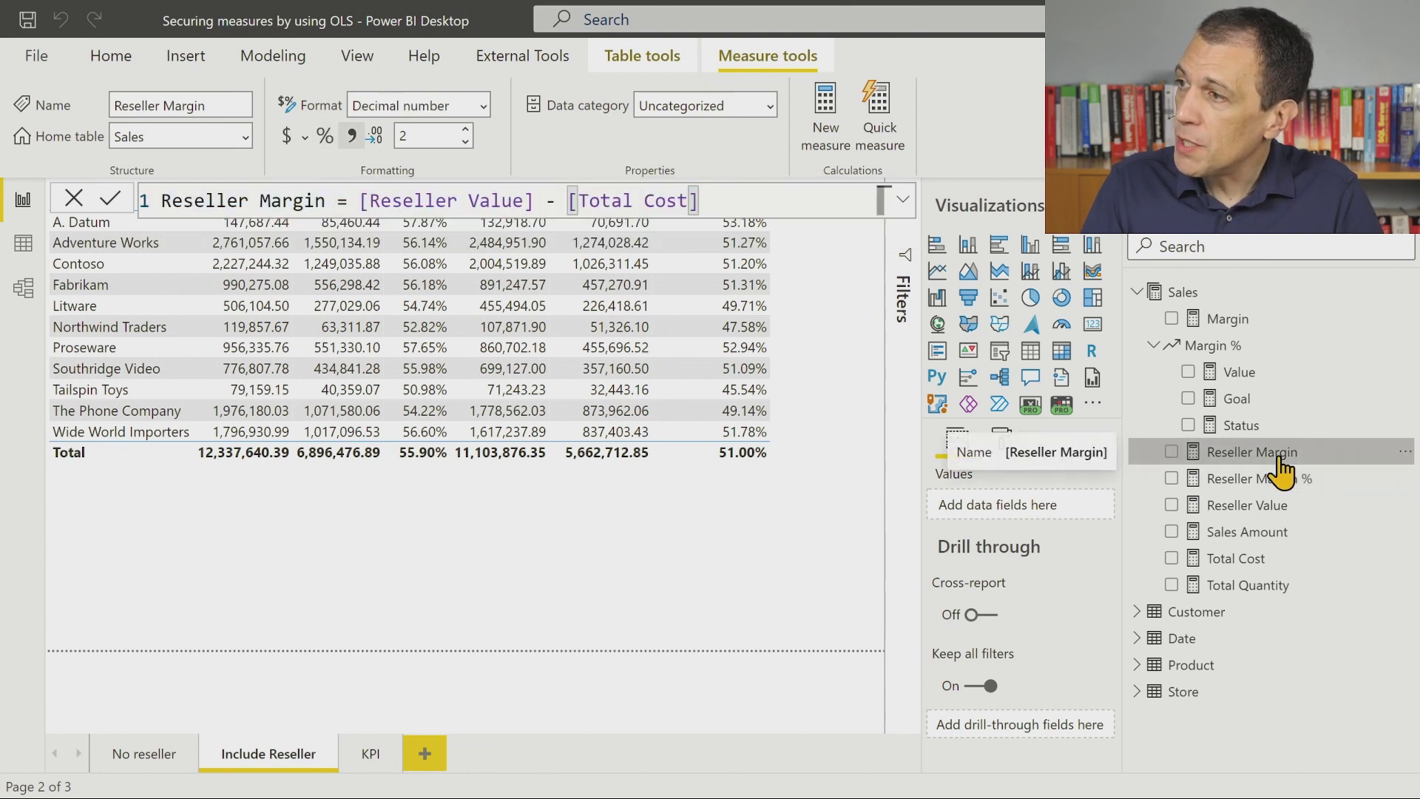
pyautogui.click(1259, 481)
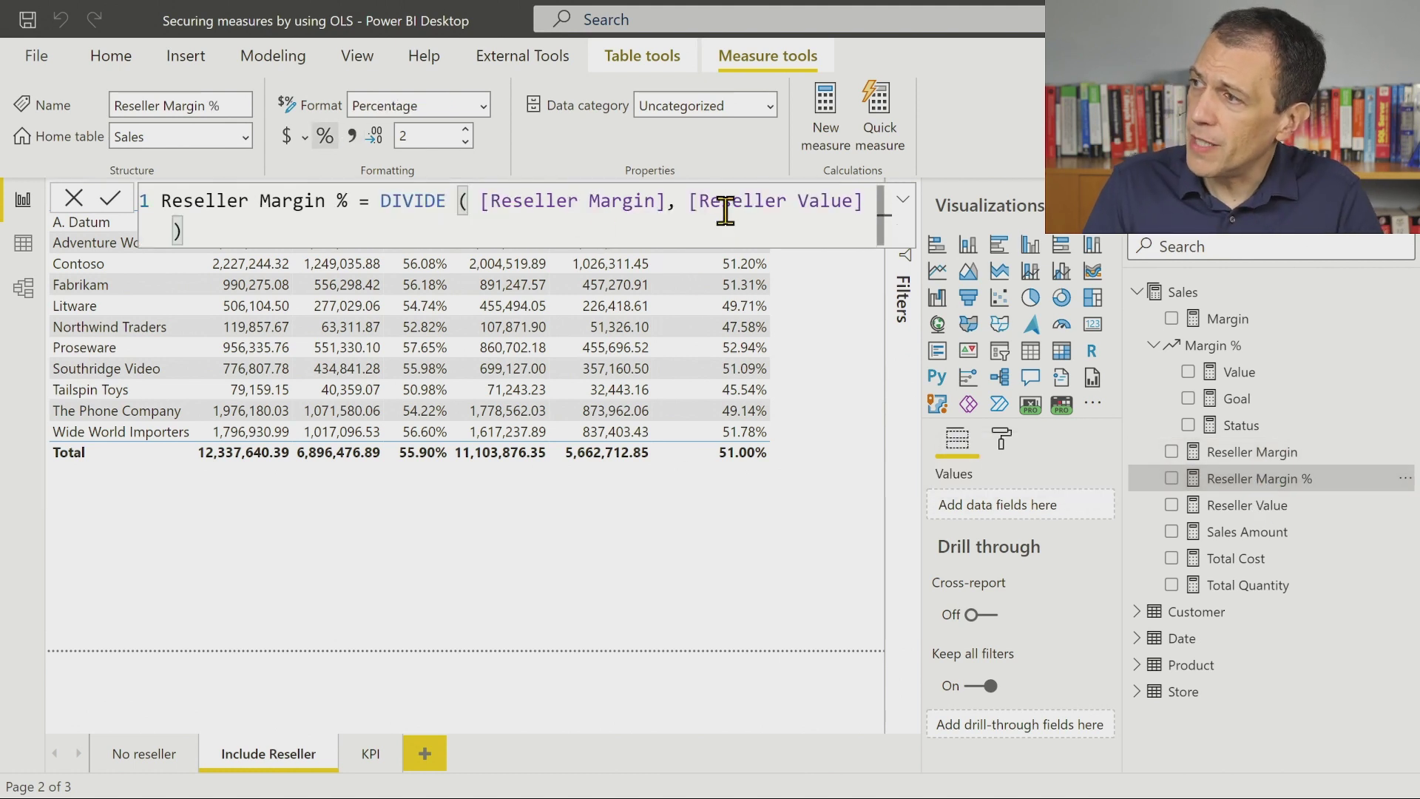
pyautogui.click(1235, 453)
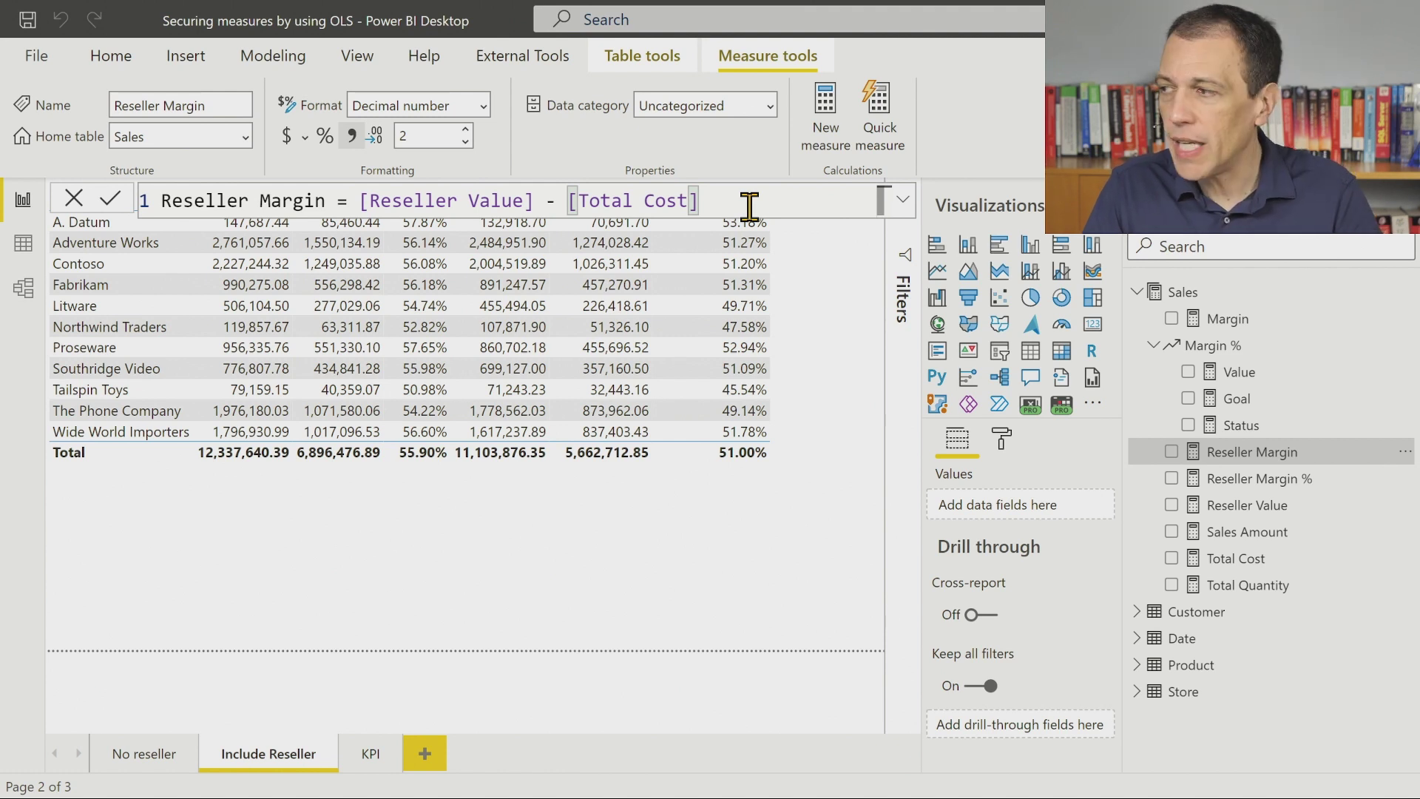
pyautogui.click(1259, 515)
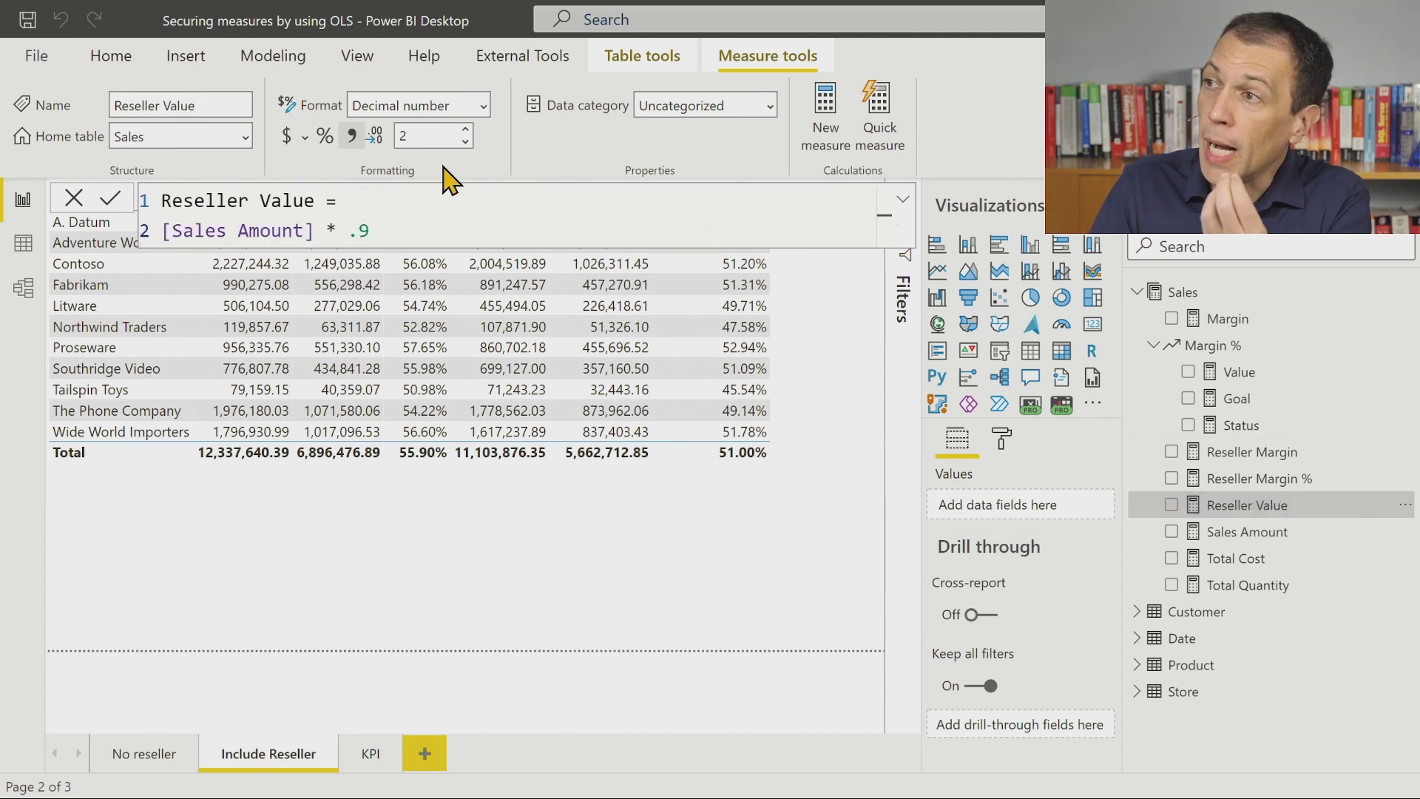
# Step: Create a security role named Reseller Security without any table filter and save the roles
pyautogui.click(274, 60)
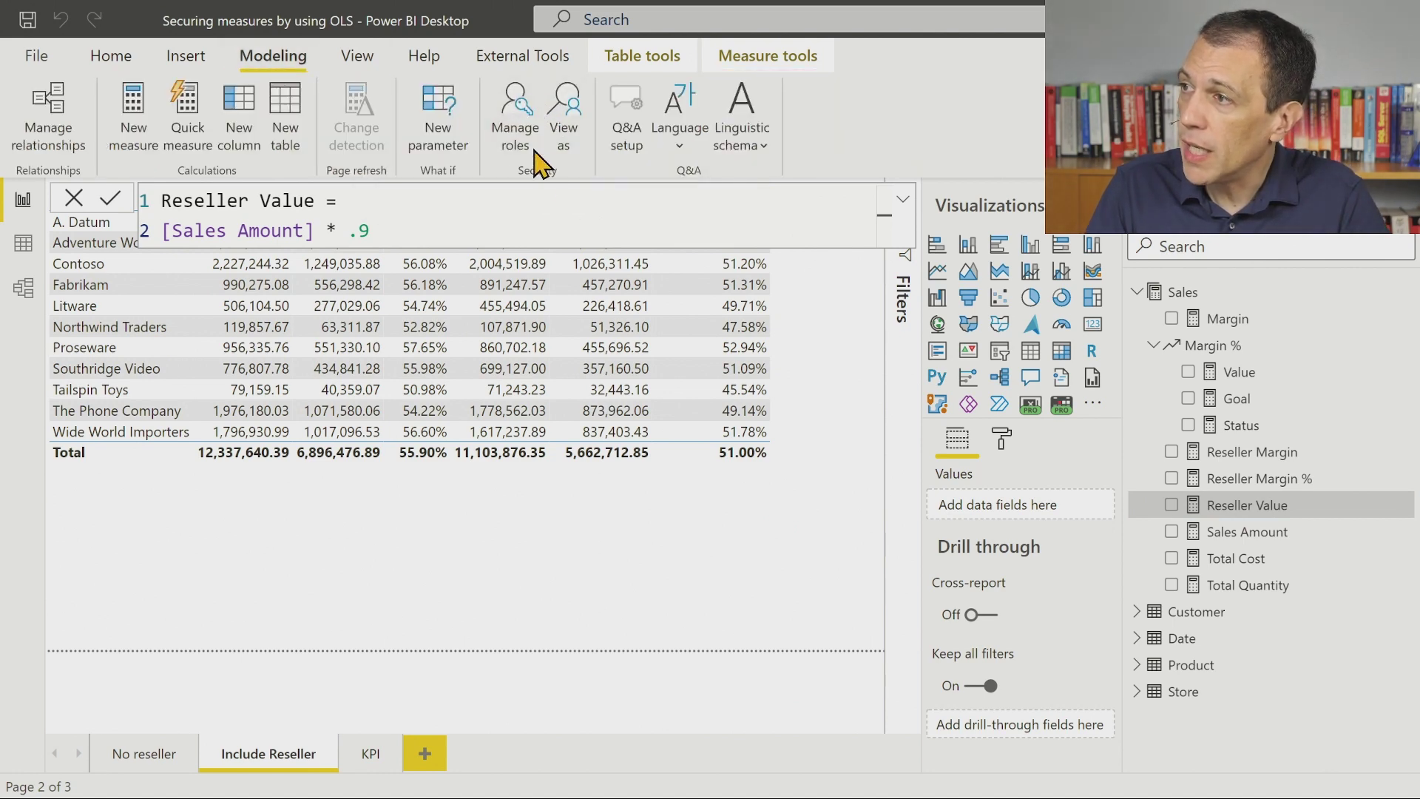
pyautogui.click(538, 161)
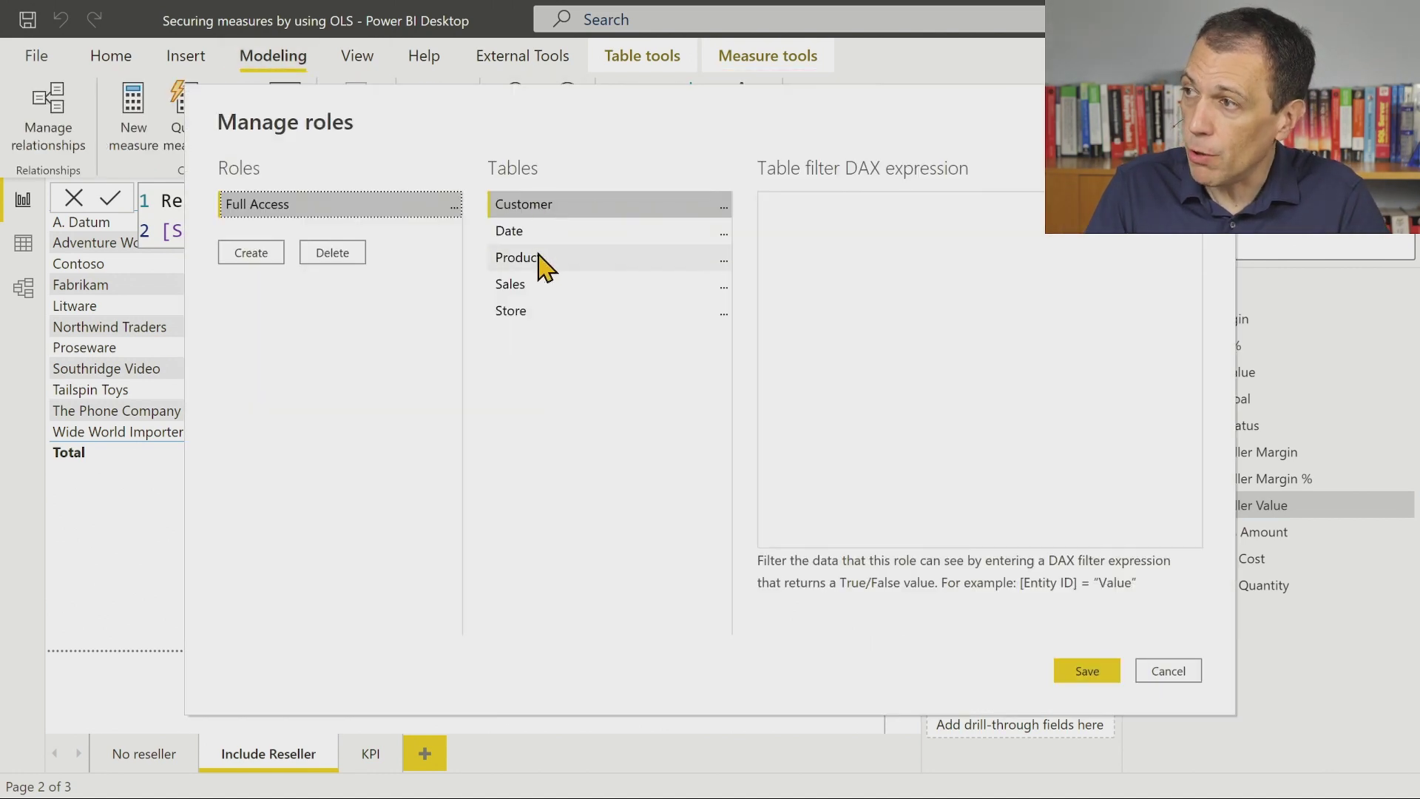
pyautogui.click(280, 256)
pyautogui.write('R')
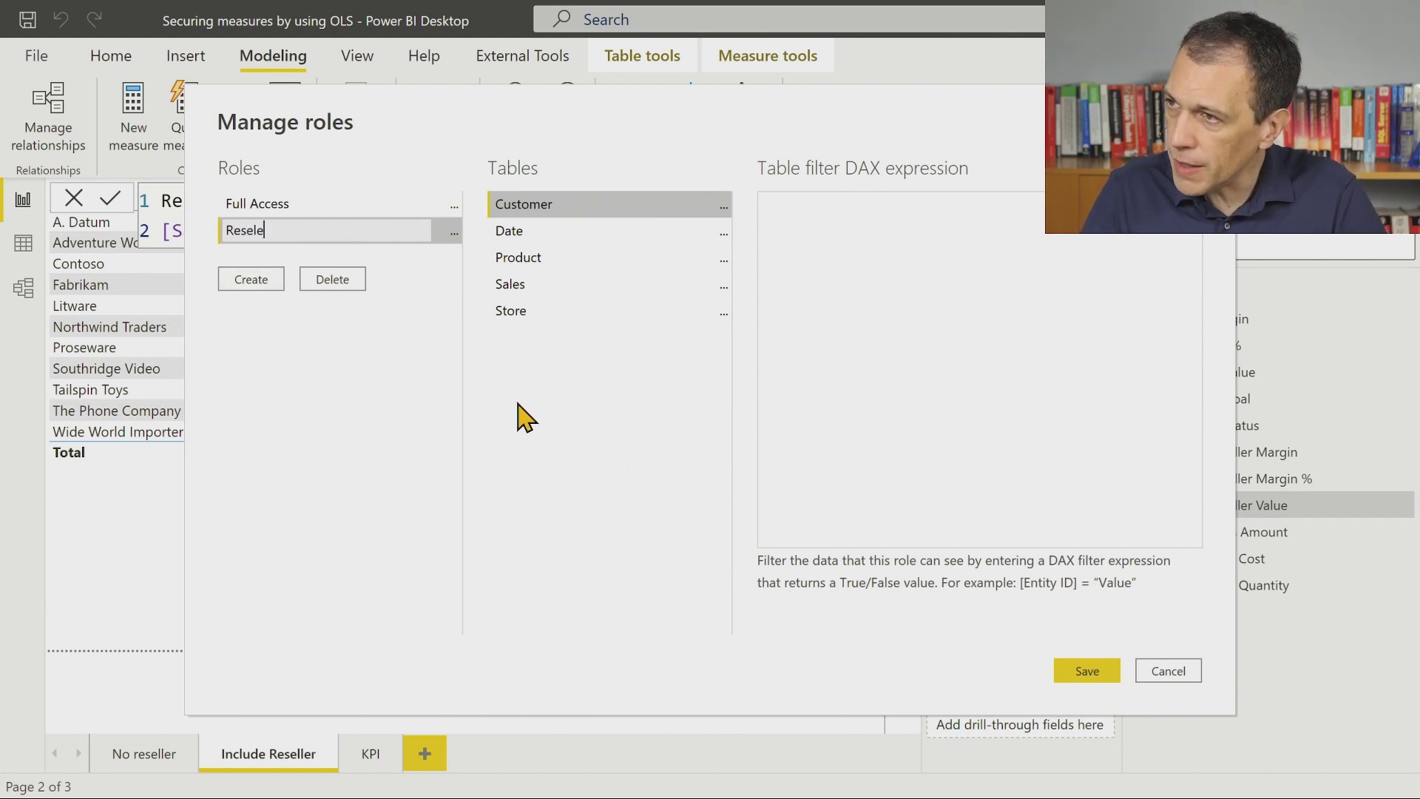
pyautogui.write('eseller')
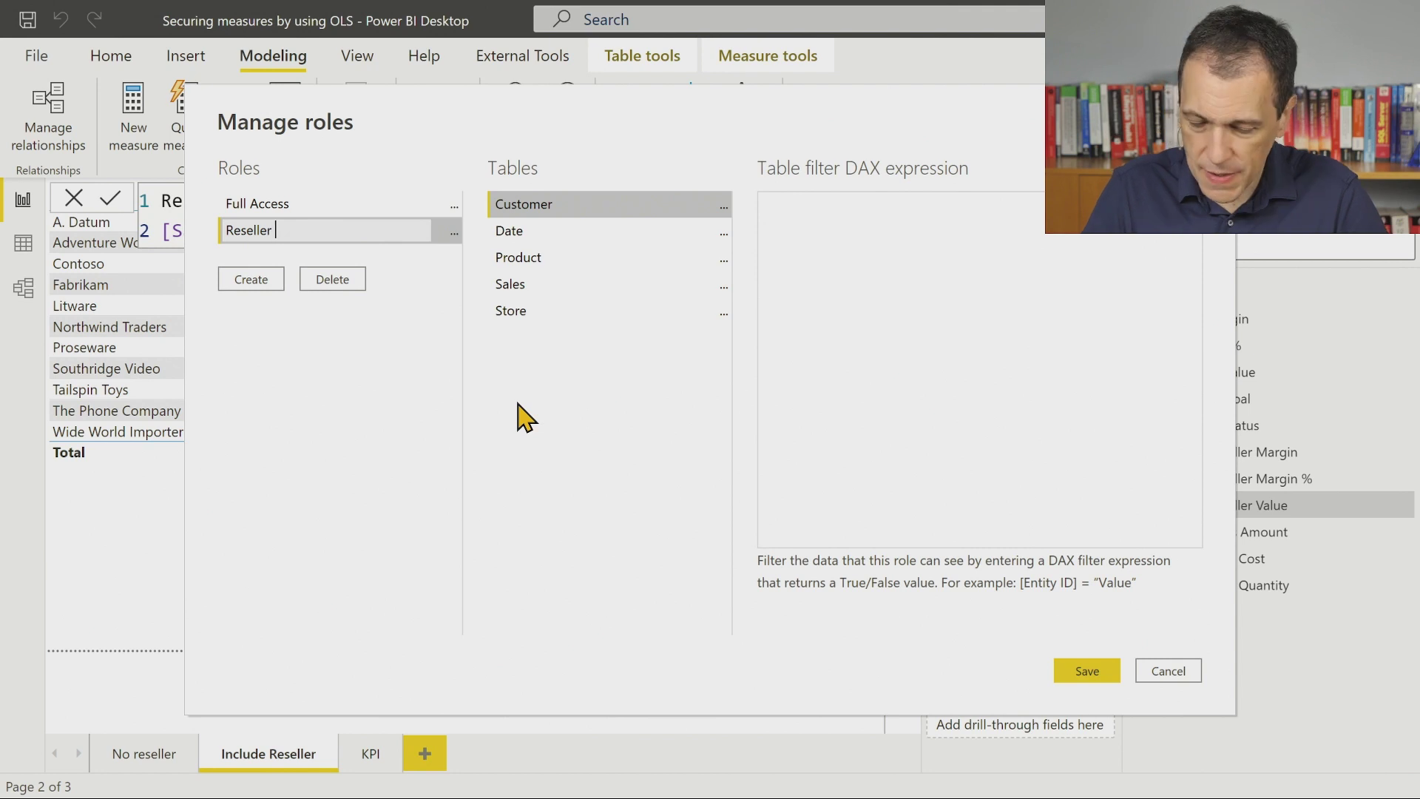
pyautogui.press('BackSpace')
pyautogui.press('BackSpace')
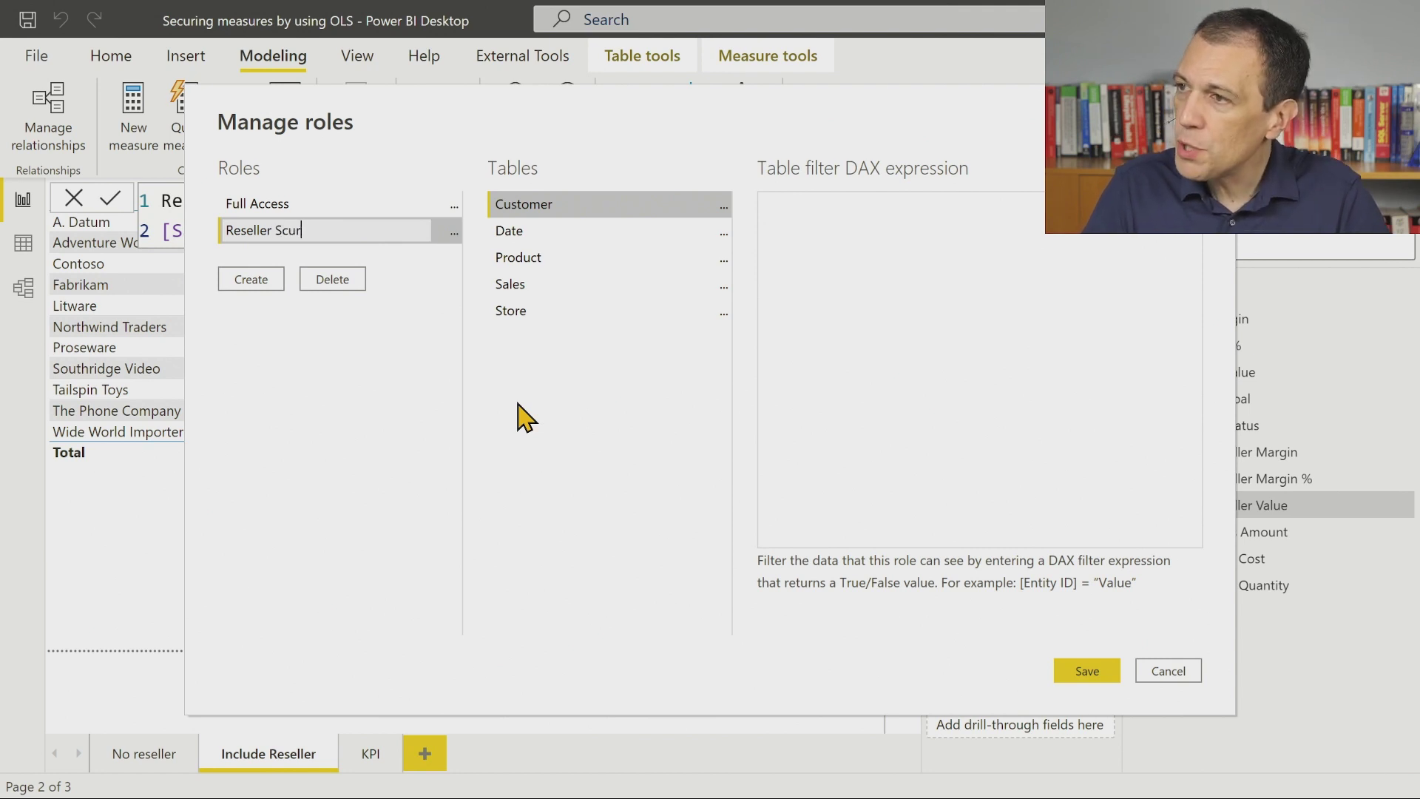
pyautogui.write('ty')
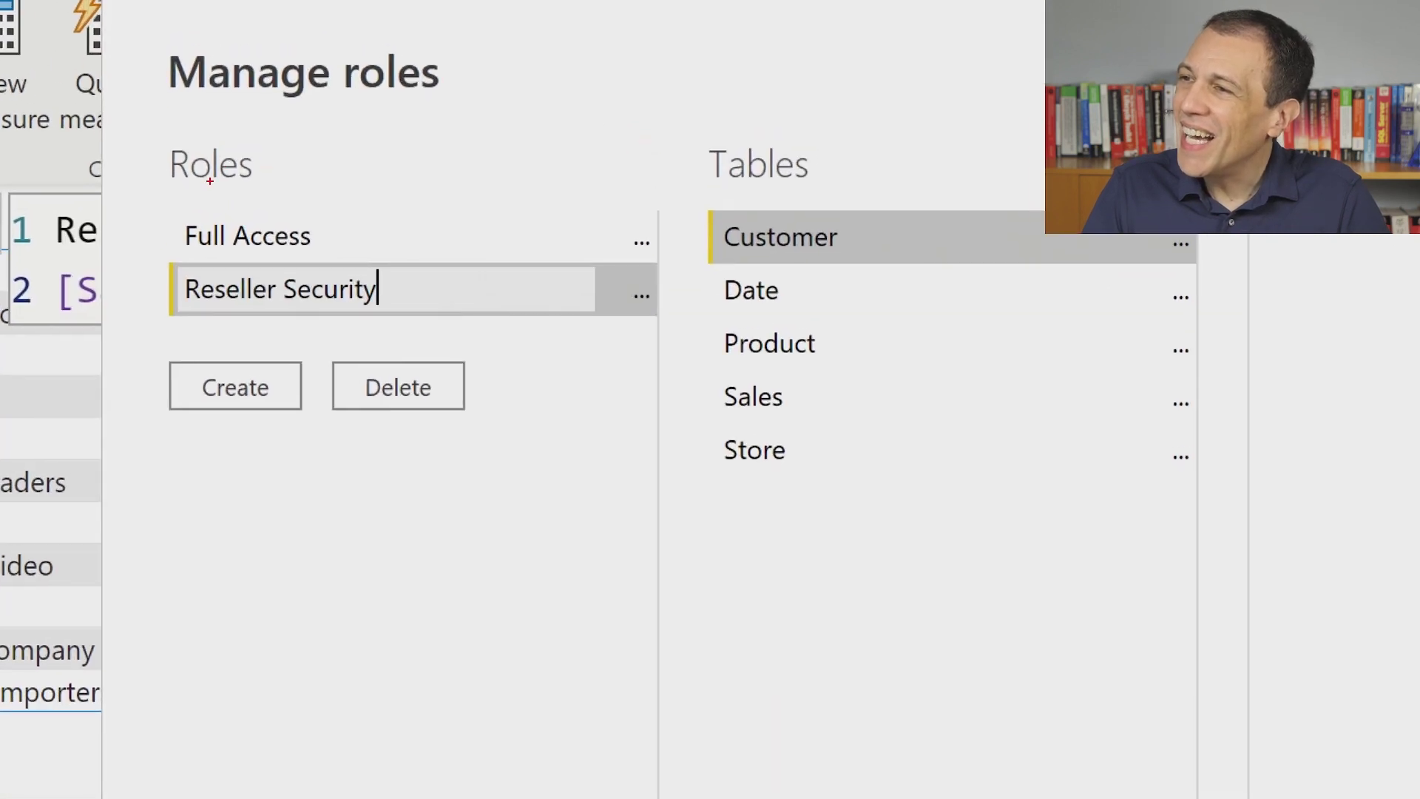
pyautogui.moveTo(156, 256); pyautogui.dragTo(565, 367)
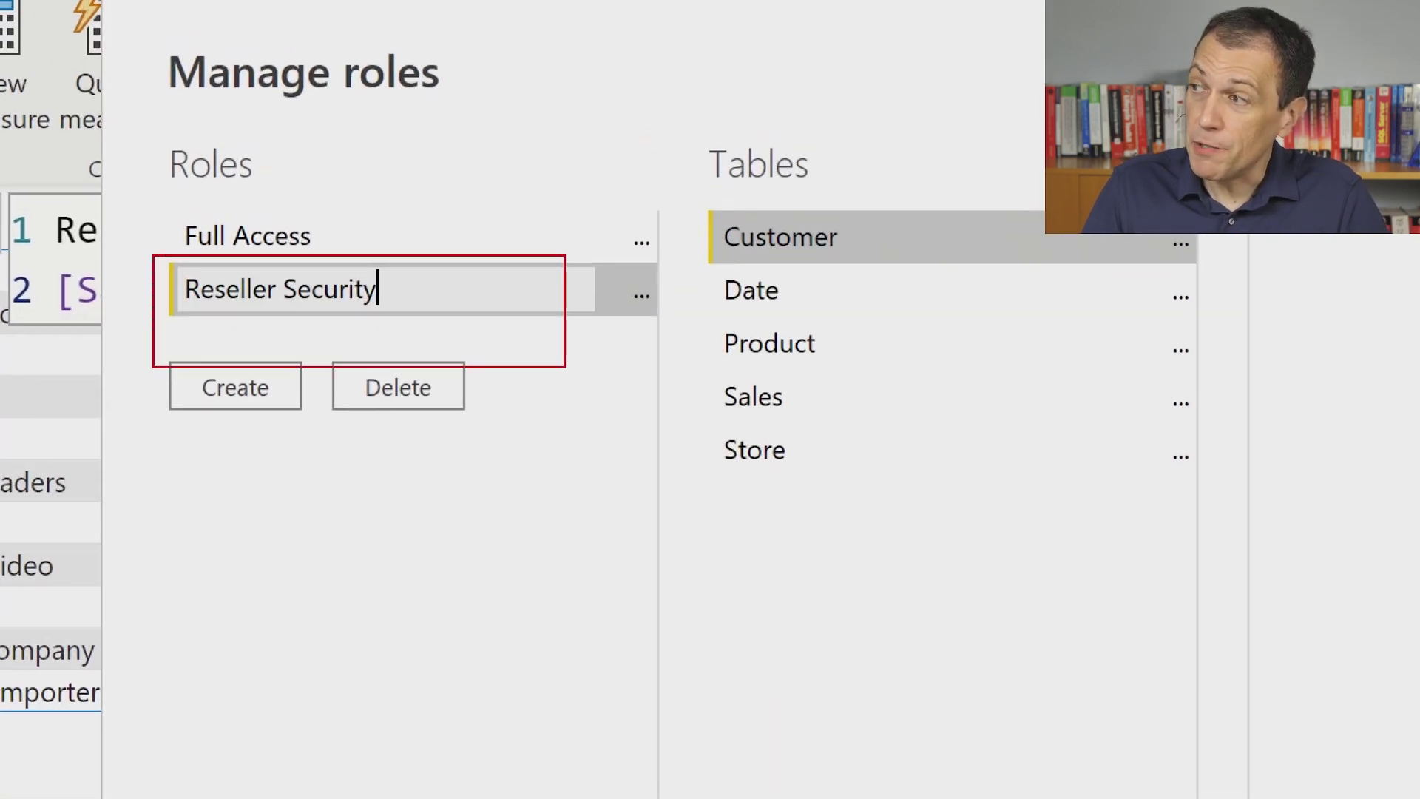
pyautogui.moveTo(668, 88); pyautogui.dragTo(1068, 537)
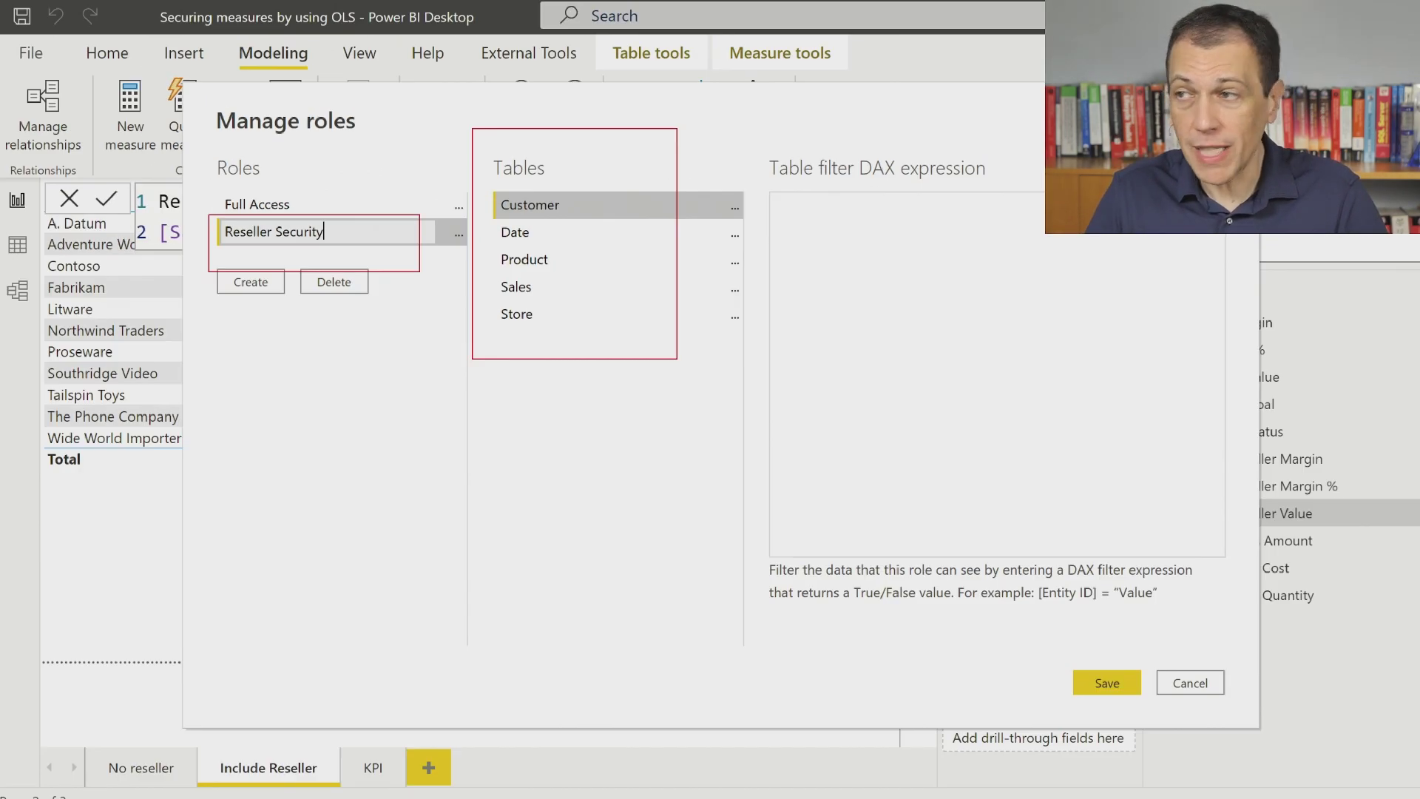
pyautogui.click(1082, 671)
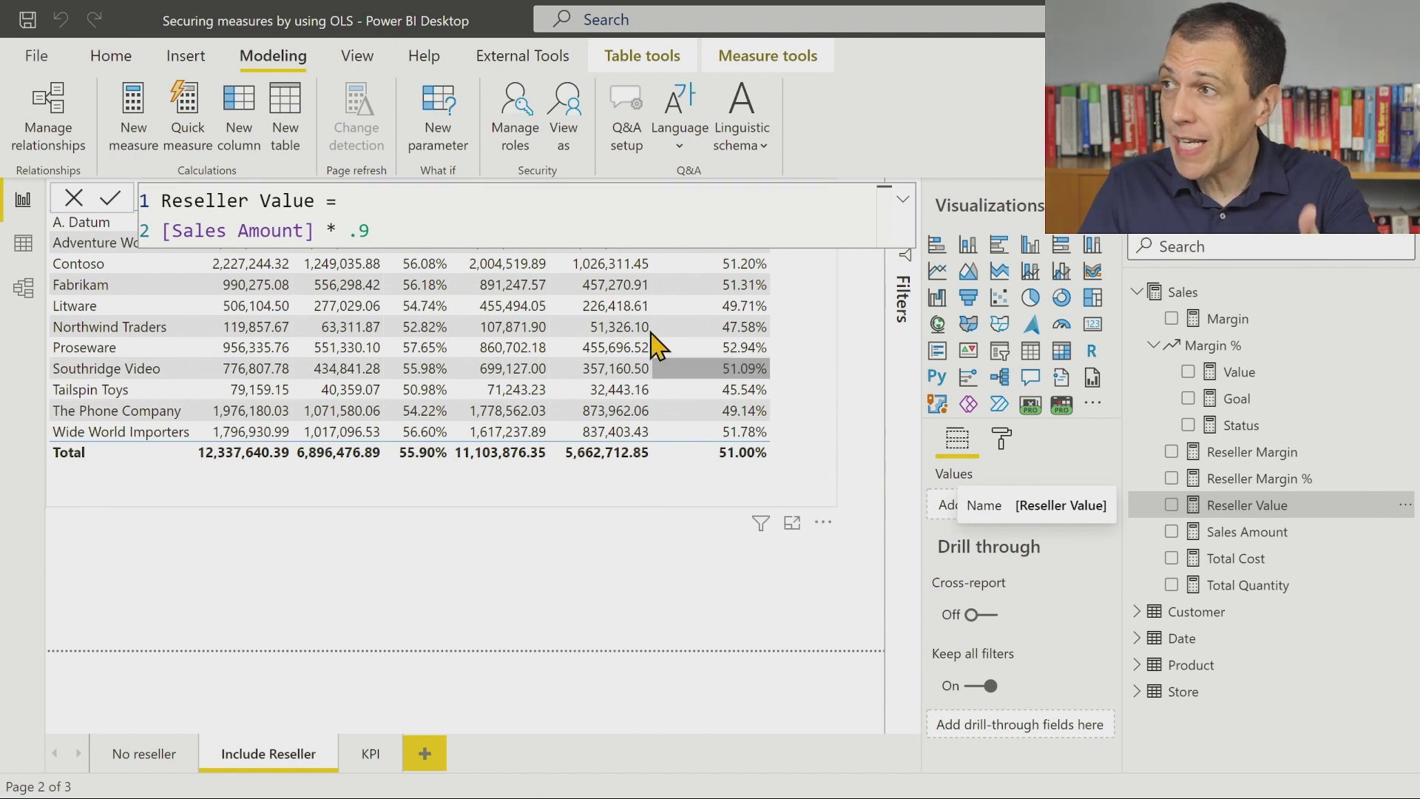
# Step: Open the current model in the external tool Tabular Editor (not Tabular Editor 3) and accept the experimental features warning
pyautogui.click(562, 62)
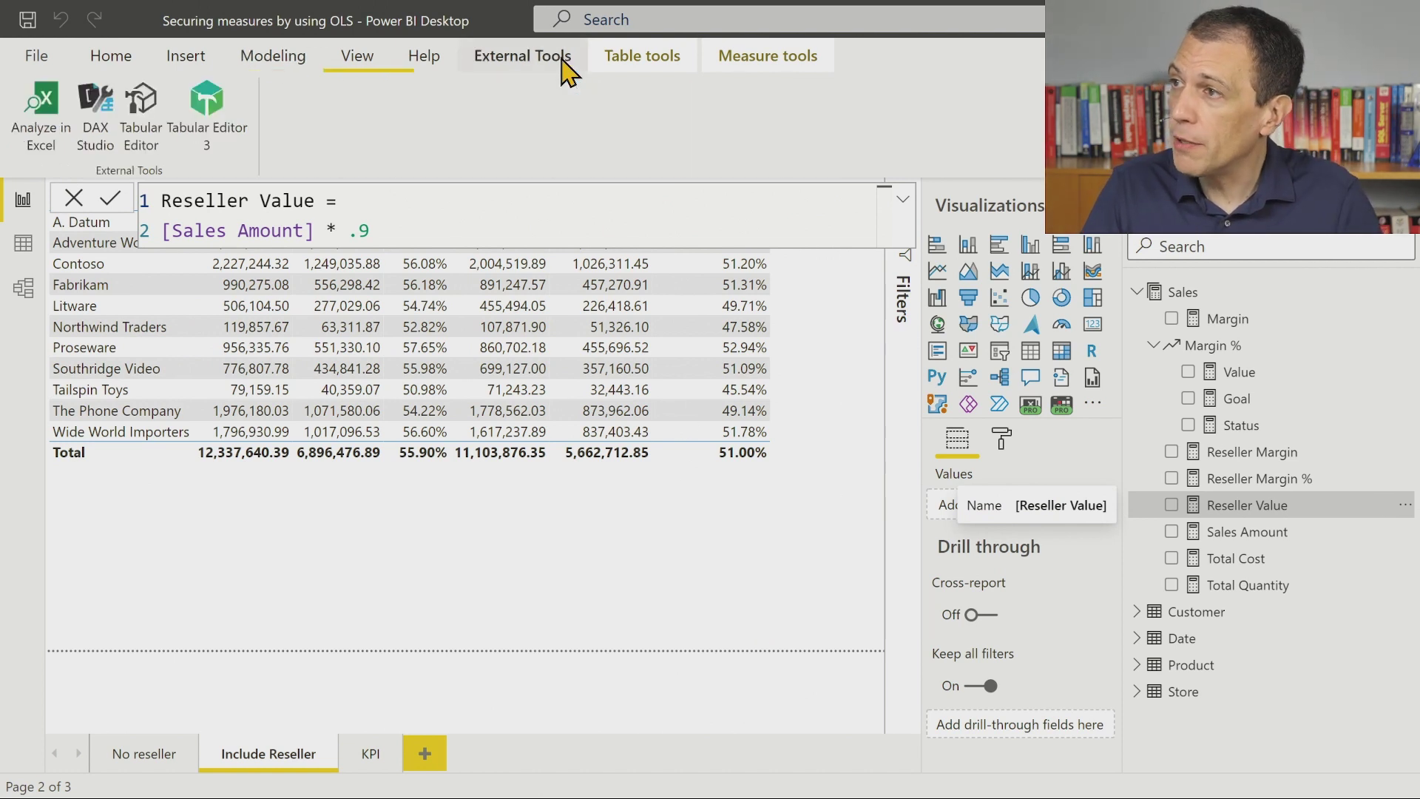
pyautogui.click(138, 100)
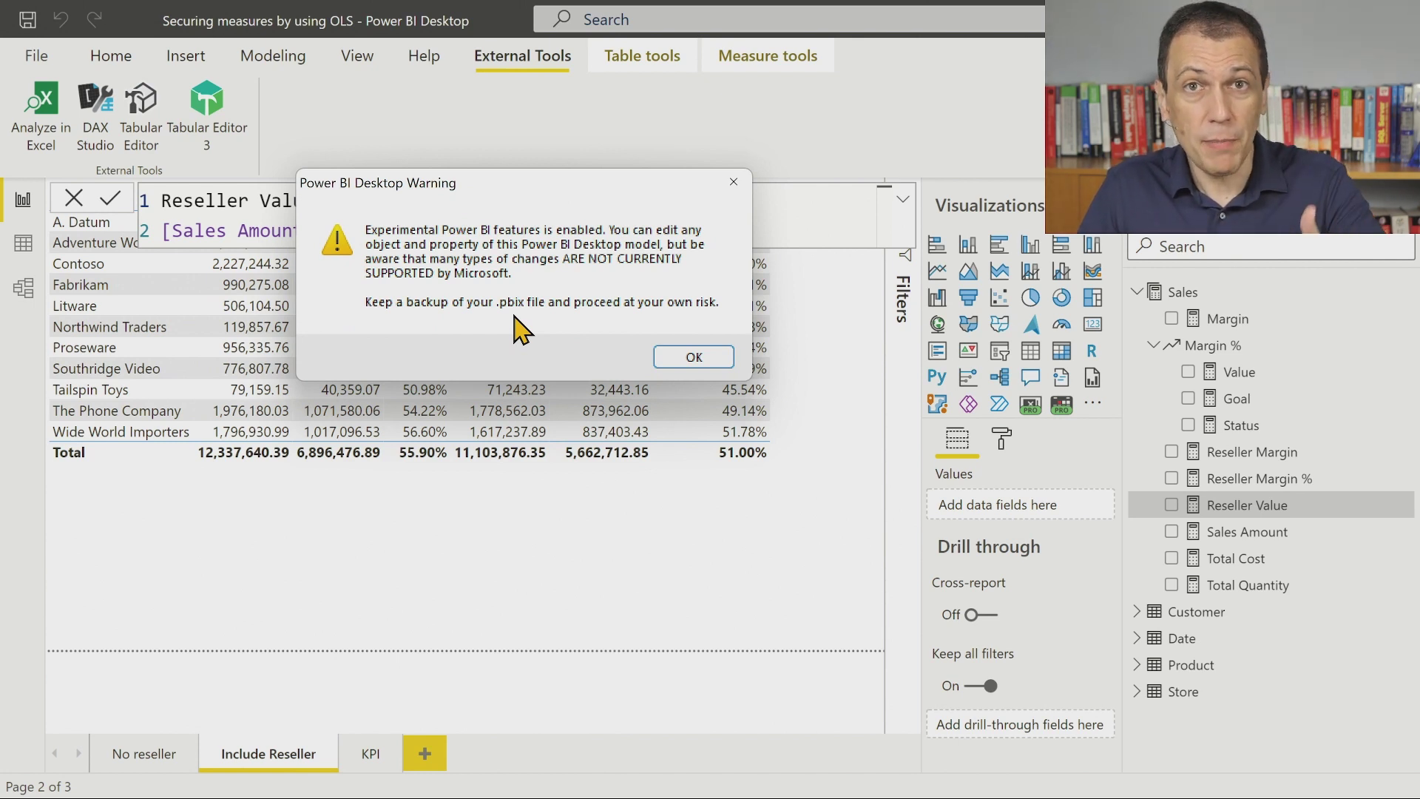
pyautogui.click(675, 363)
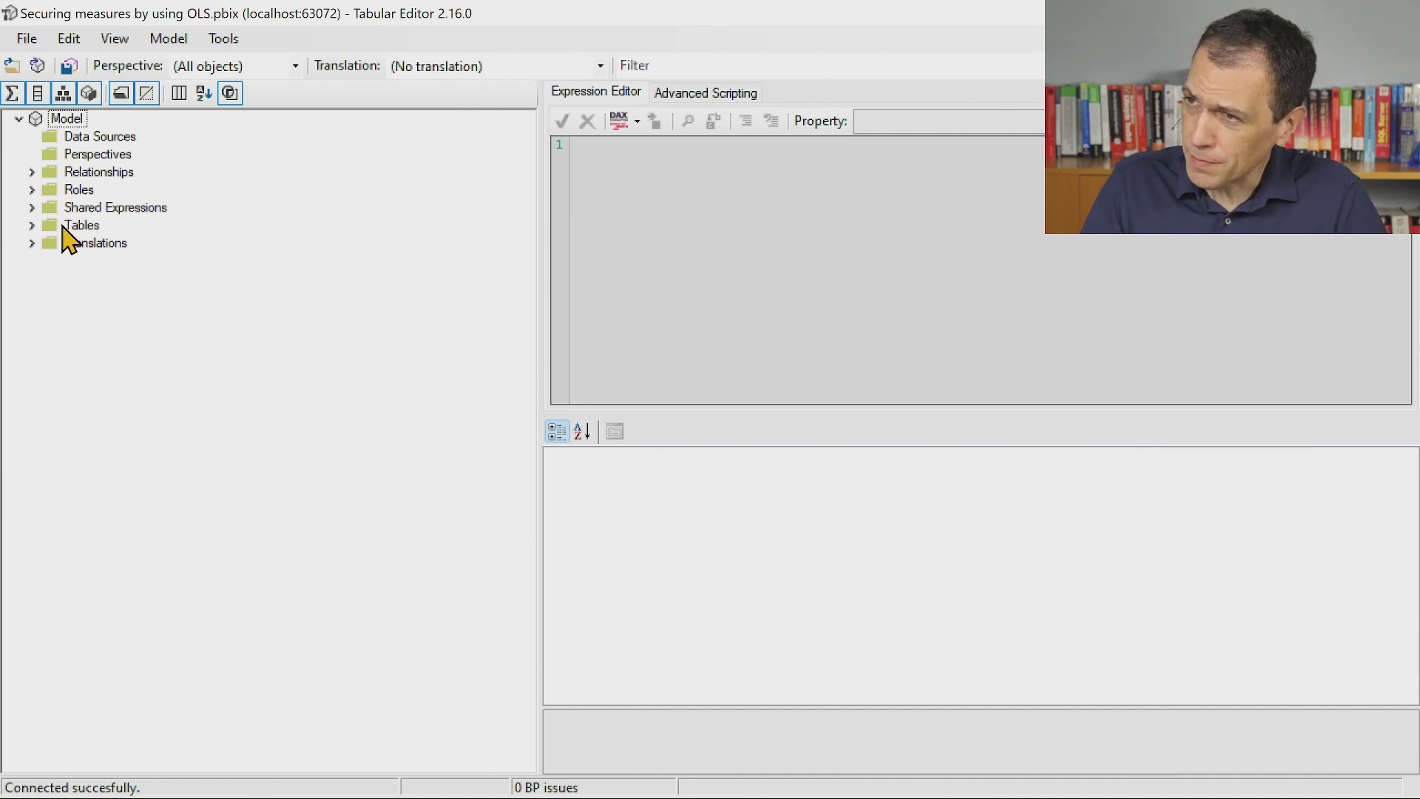
# Step: Inspect the per-role Object Level Security settings in the Sales table's properties
pyautogui.click(32, 225)
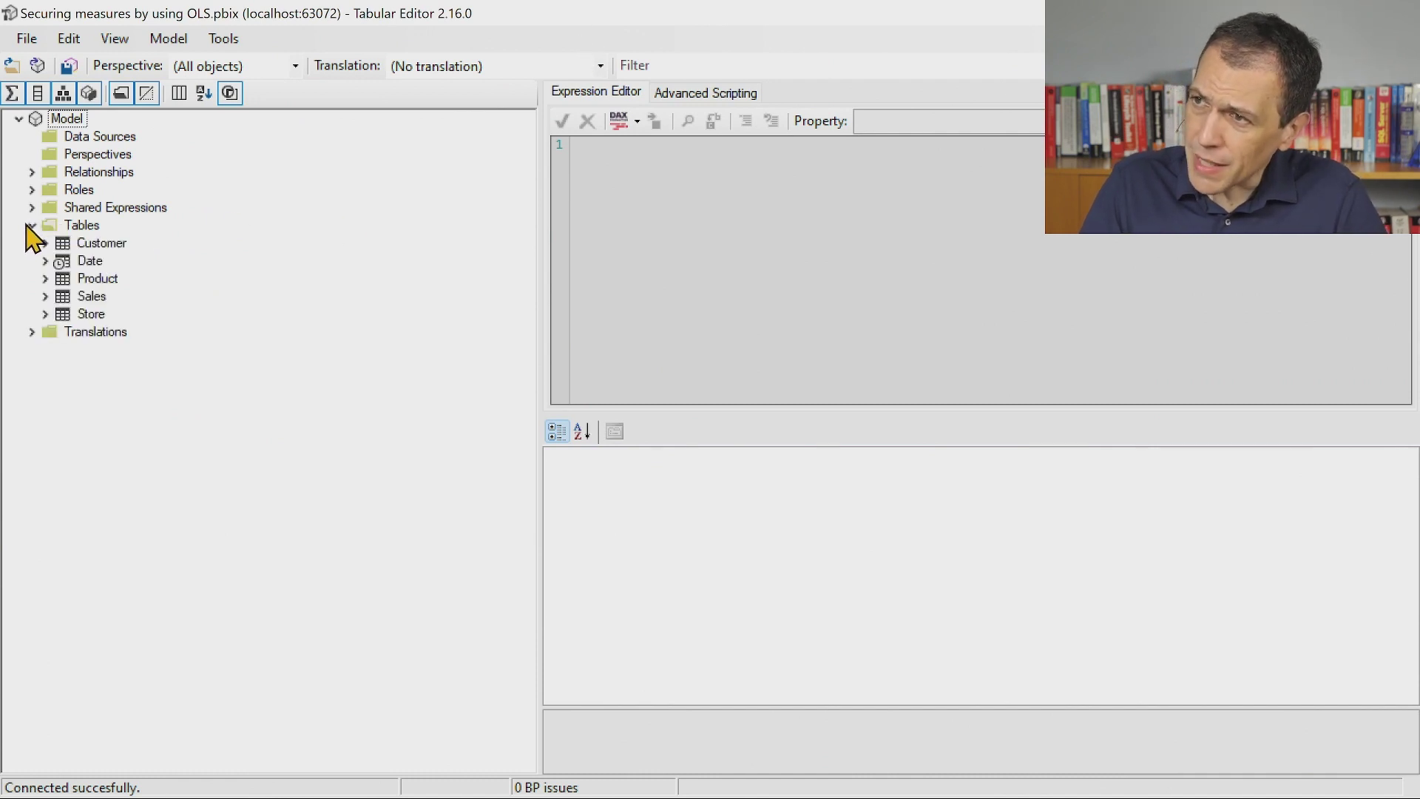
pyautogui.click(65, 297)
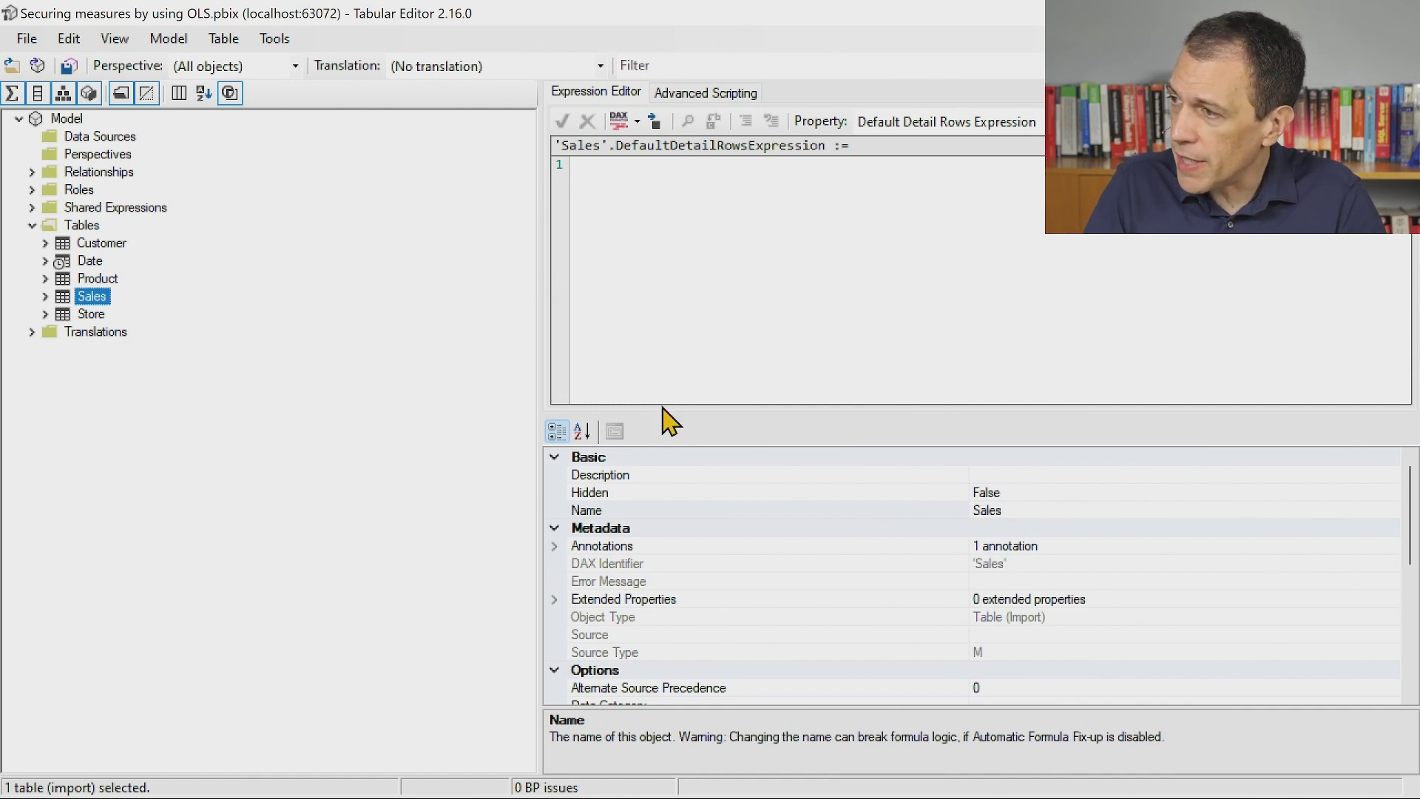
pyautogui.moveTo(659, 411); pyautogui.dragTo(677, 341)
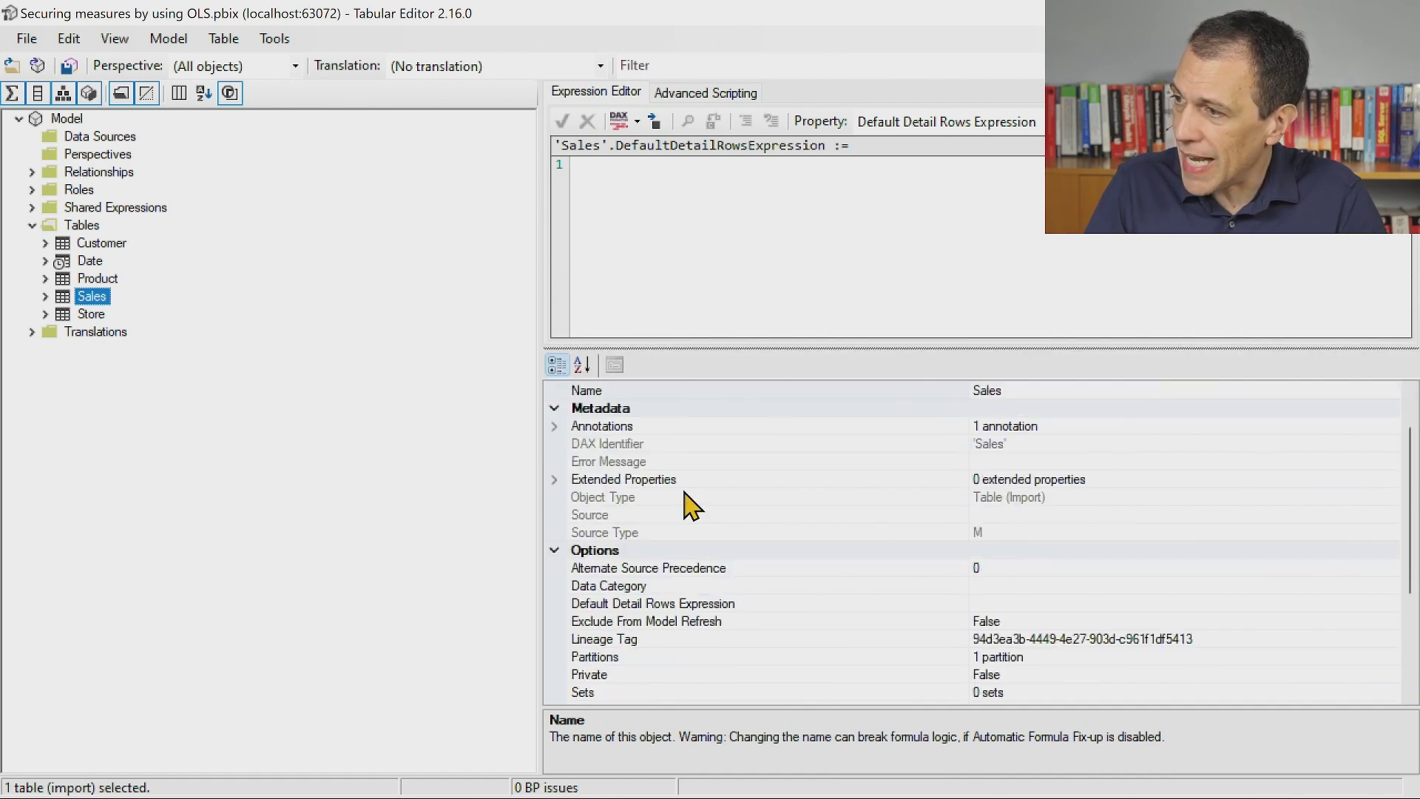
pyautogui.scroll(-3, 691, 507)
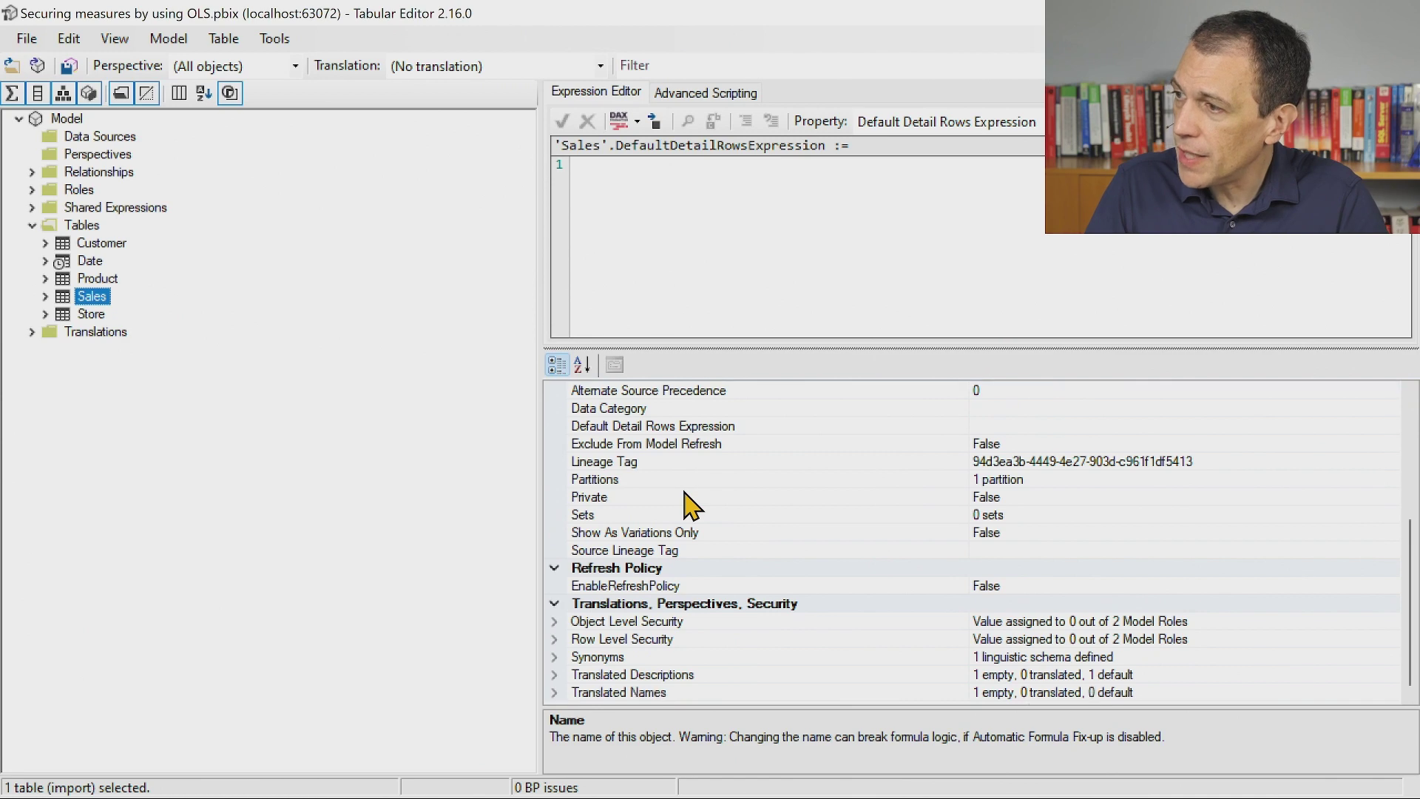
pyautogui.click(554, 624)
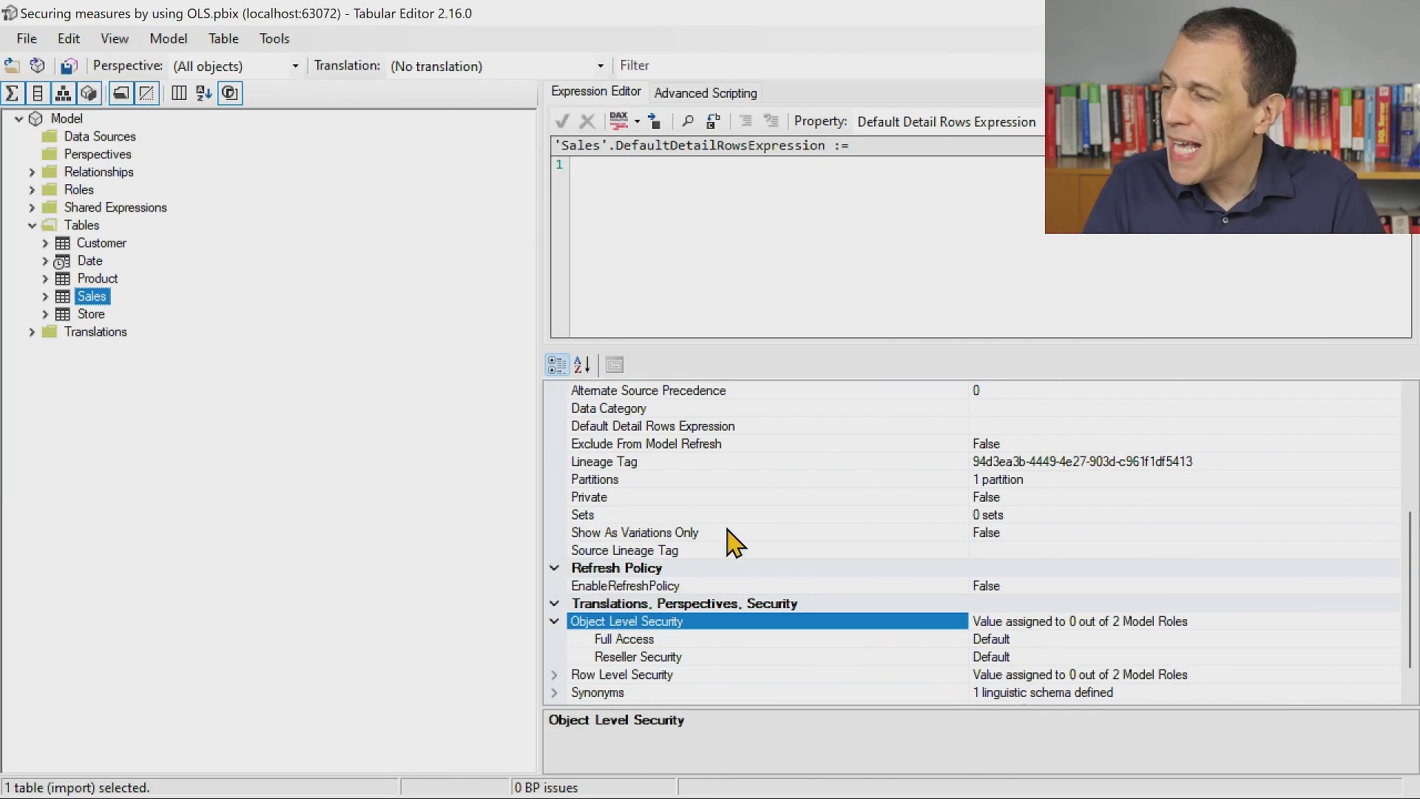
# Step: Check the Reseller Value measure of the Sales table for an Object Level Security property
pyautogui.click(45, 297)
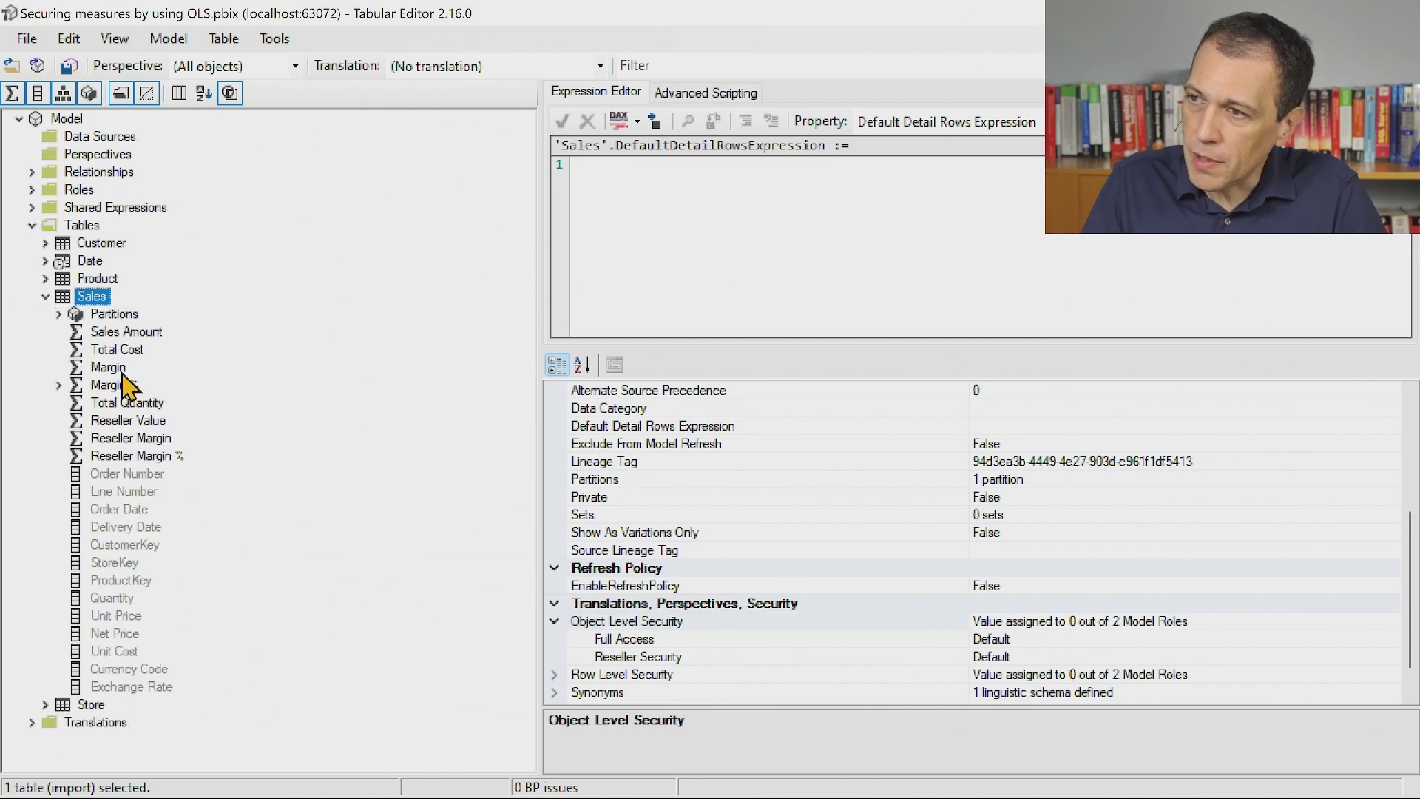
pyautogui.click(156, 422)
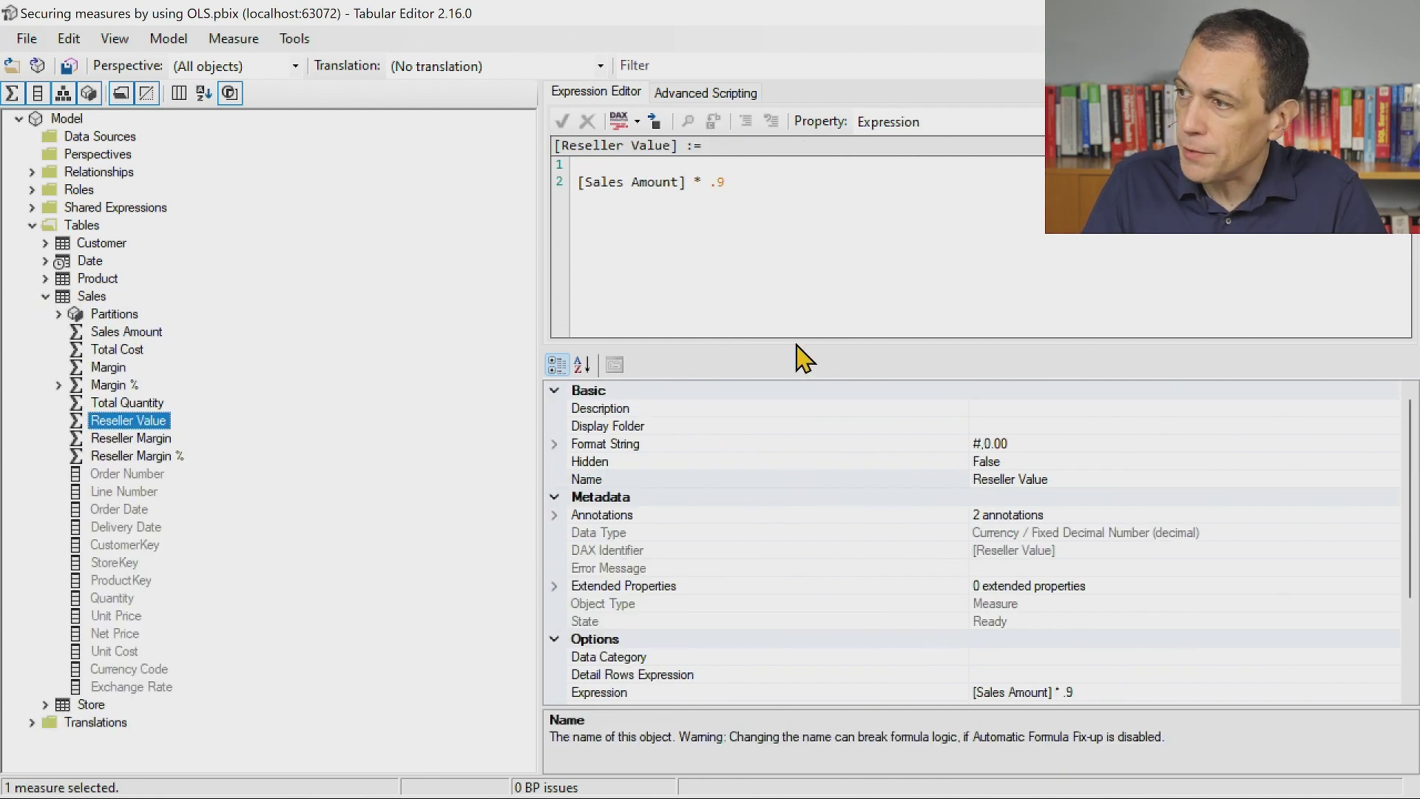
pyautogui.scroll(-3, 840, 533)
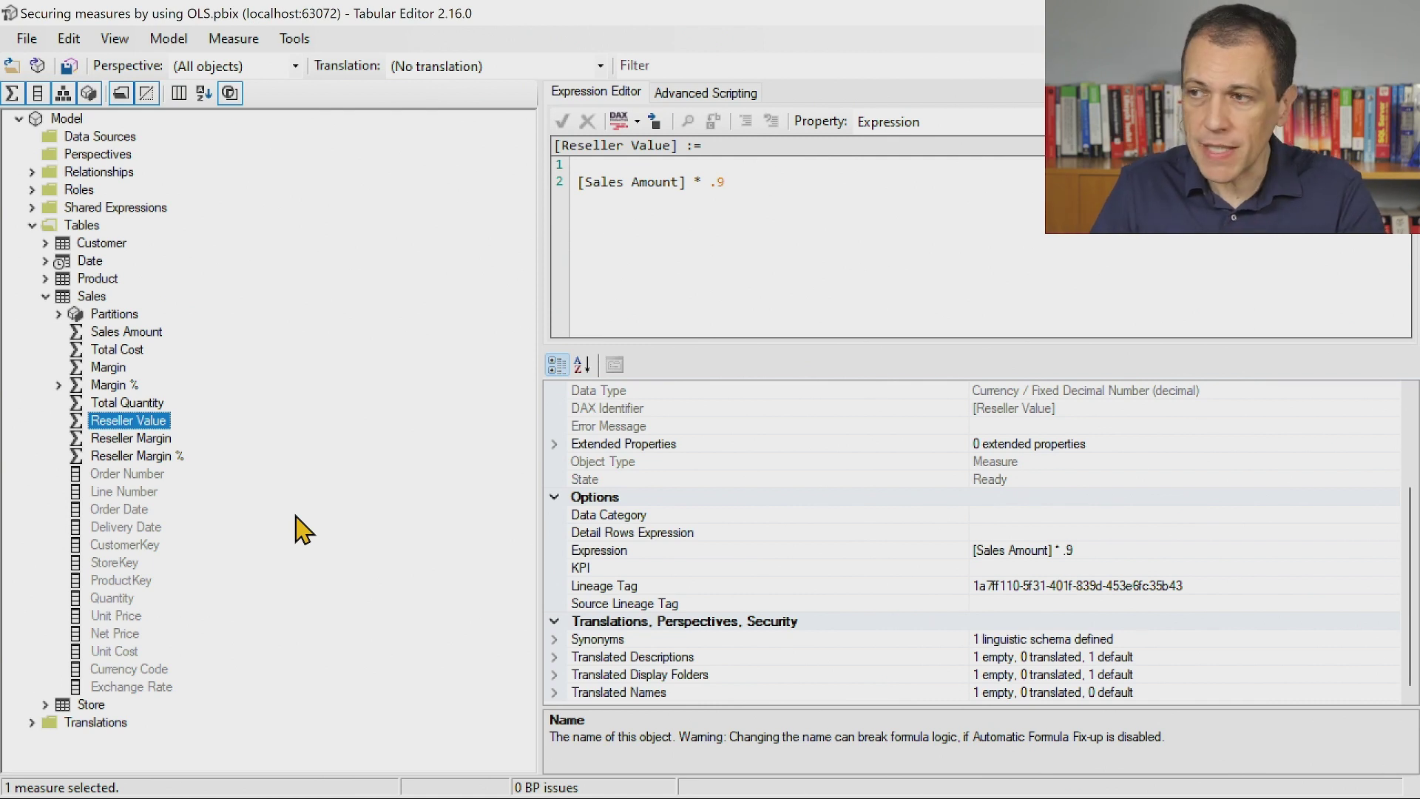
pyautogui.click(164, 421)
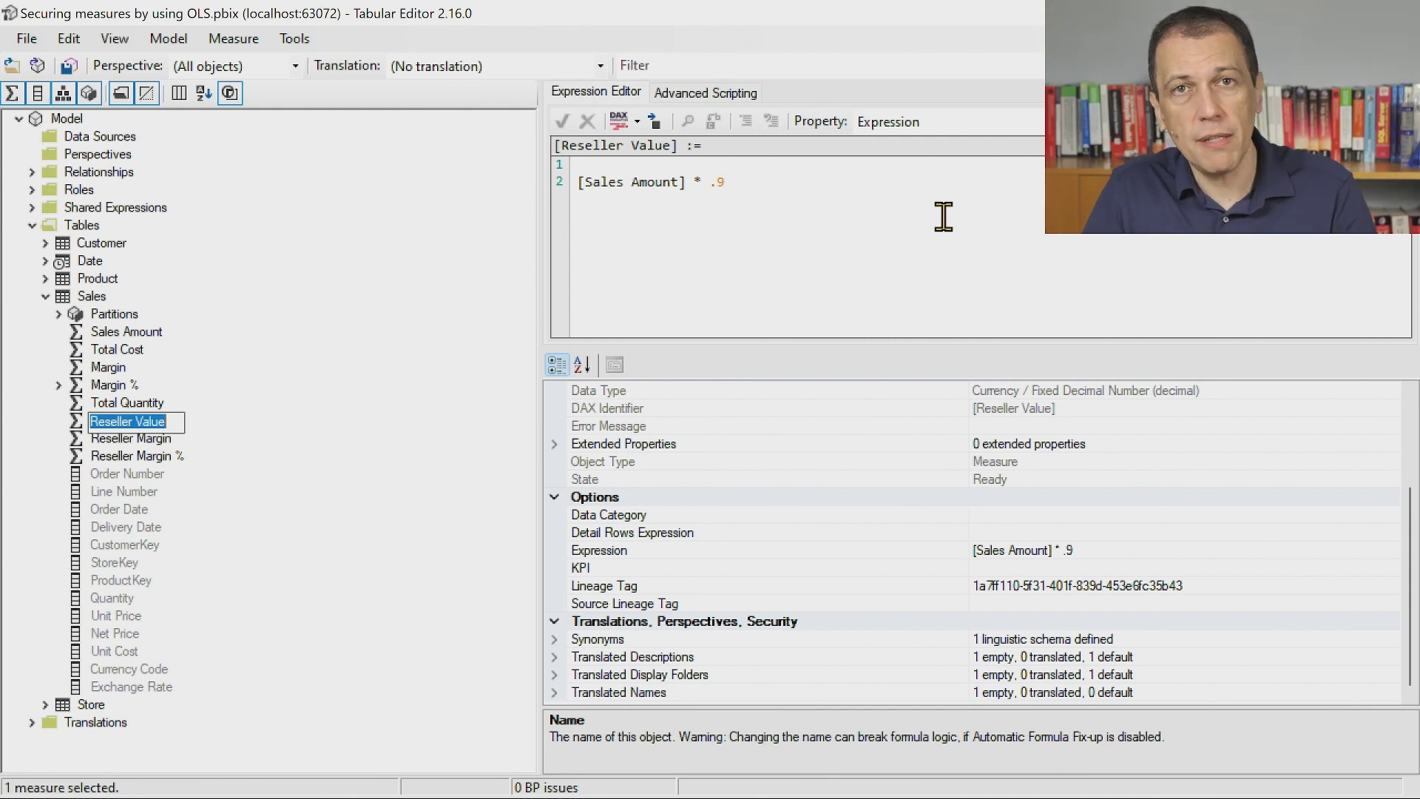
pyautogui.press('Escape')
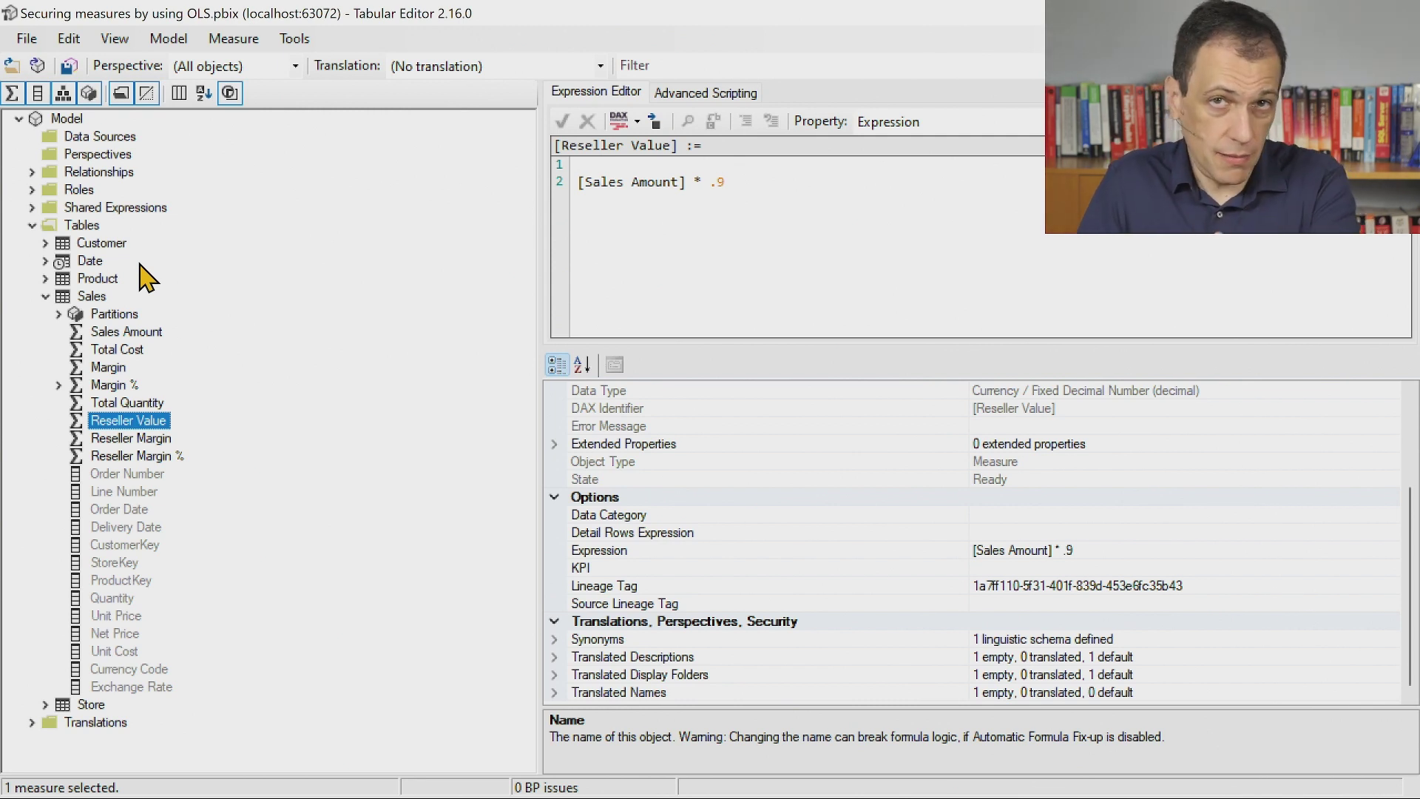
# Step: Switch to Power BI Desktop and examine the tables and relationships in the model diagram
pyautogui.press('super+Down')
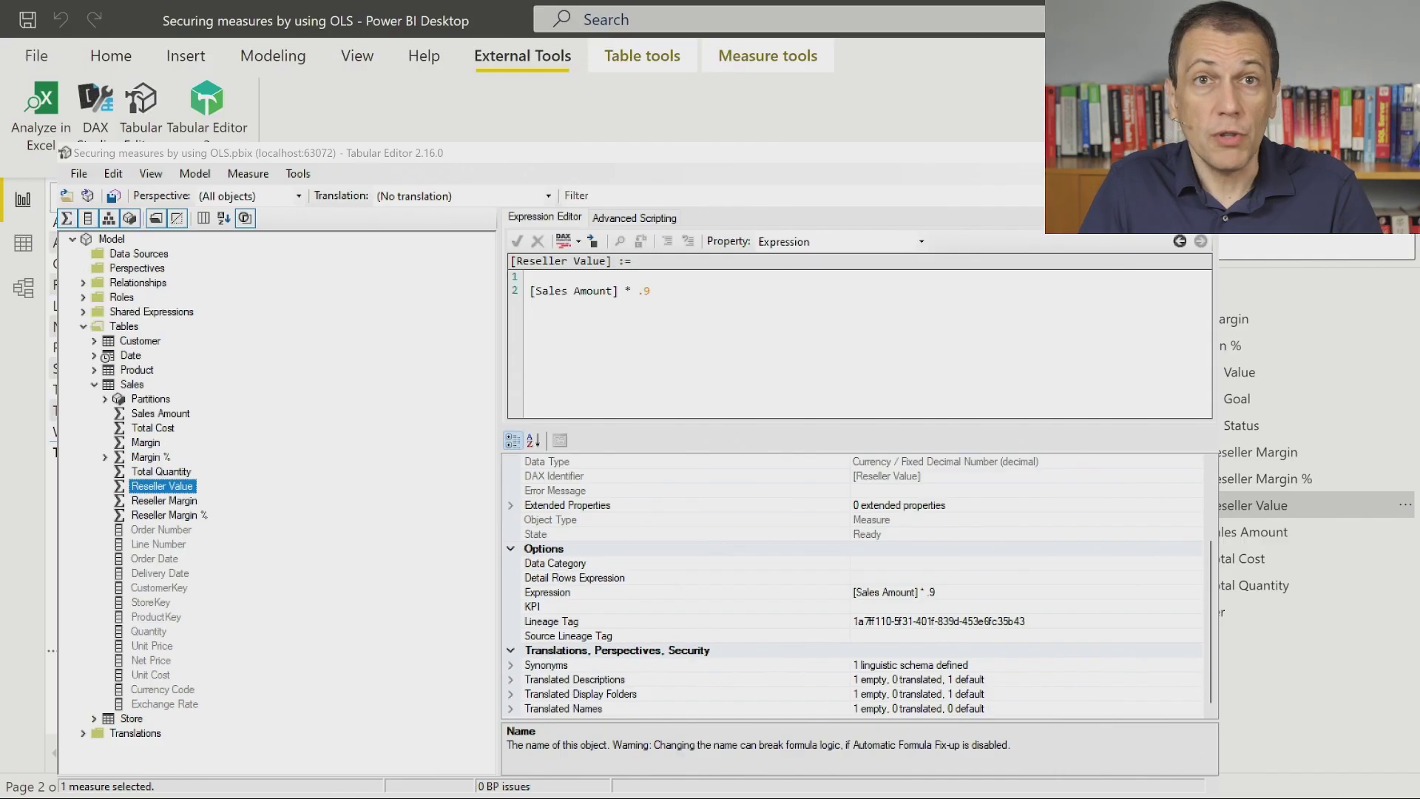
pyautogui.click(26, 290)
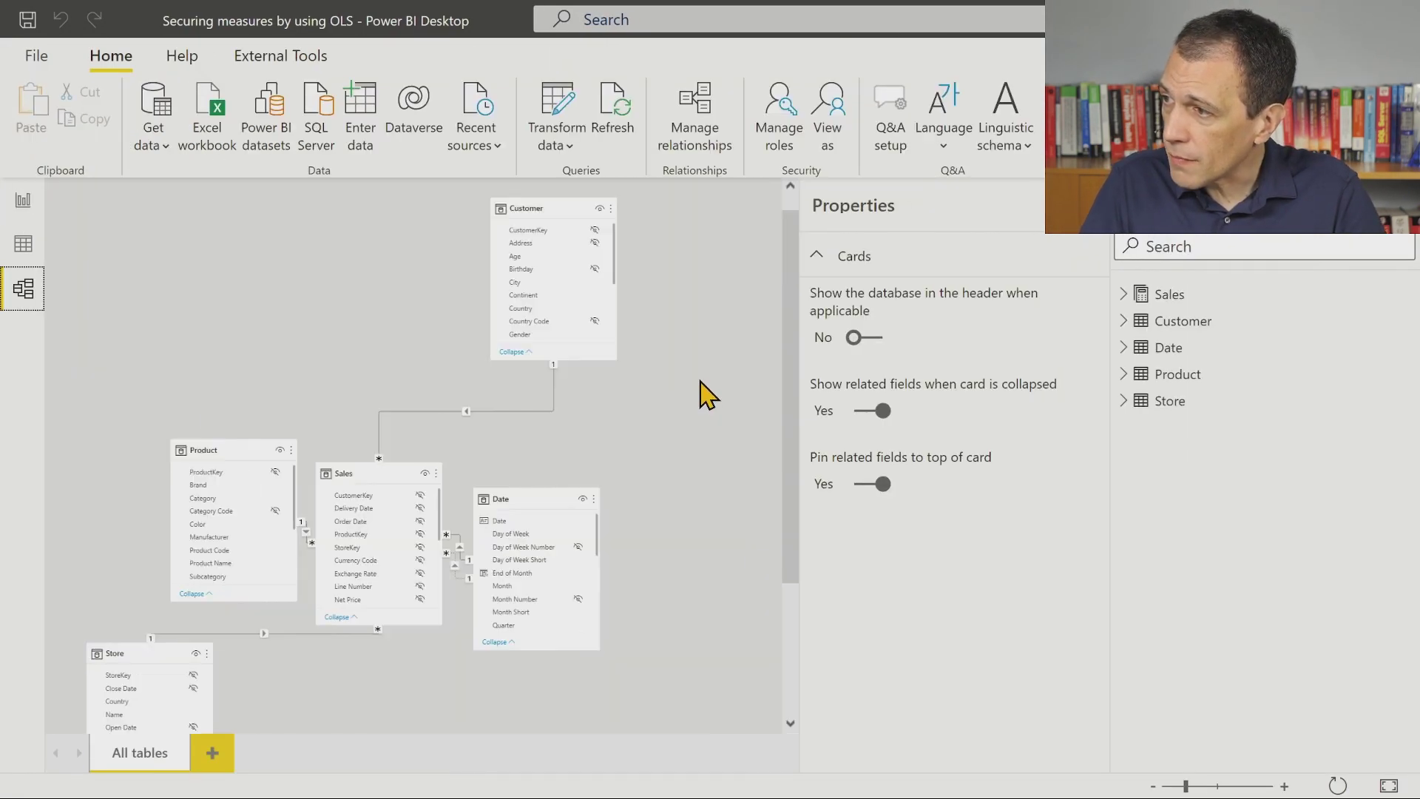
pyautogui.click(1098, 211)
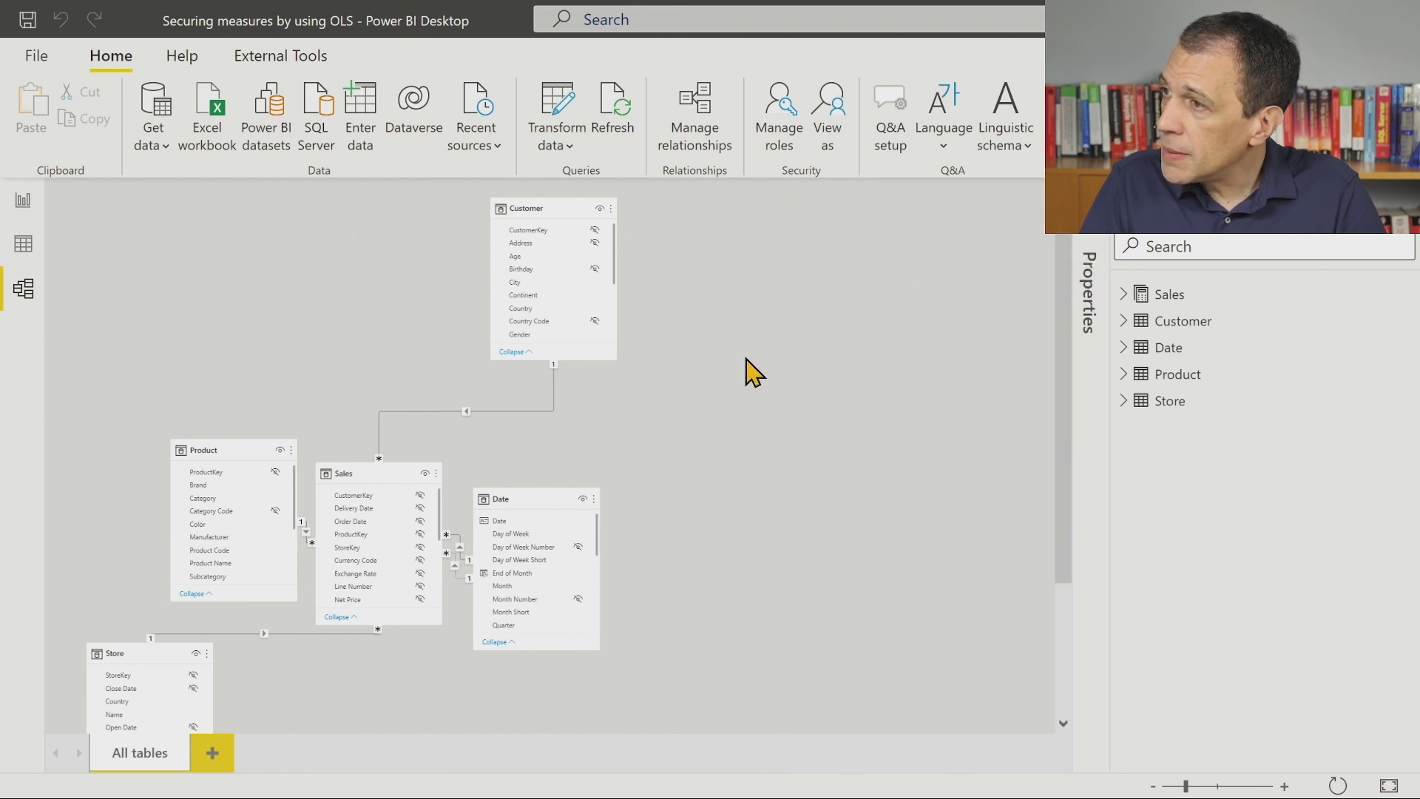
pyautogui.scroll(-3, 466, 558)
pyautogui.scroll(1, 527, 477)
pyautogui.scroll(2, 527, 477)
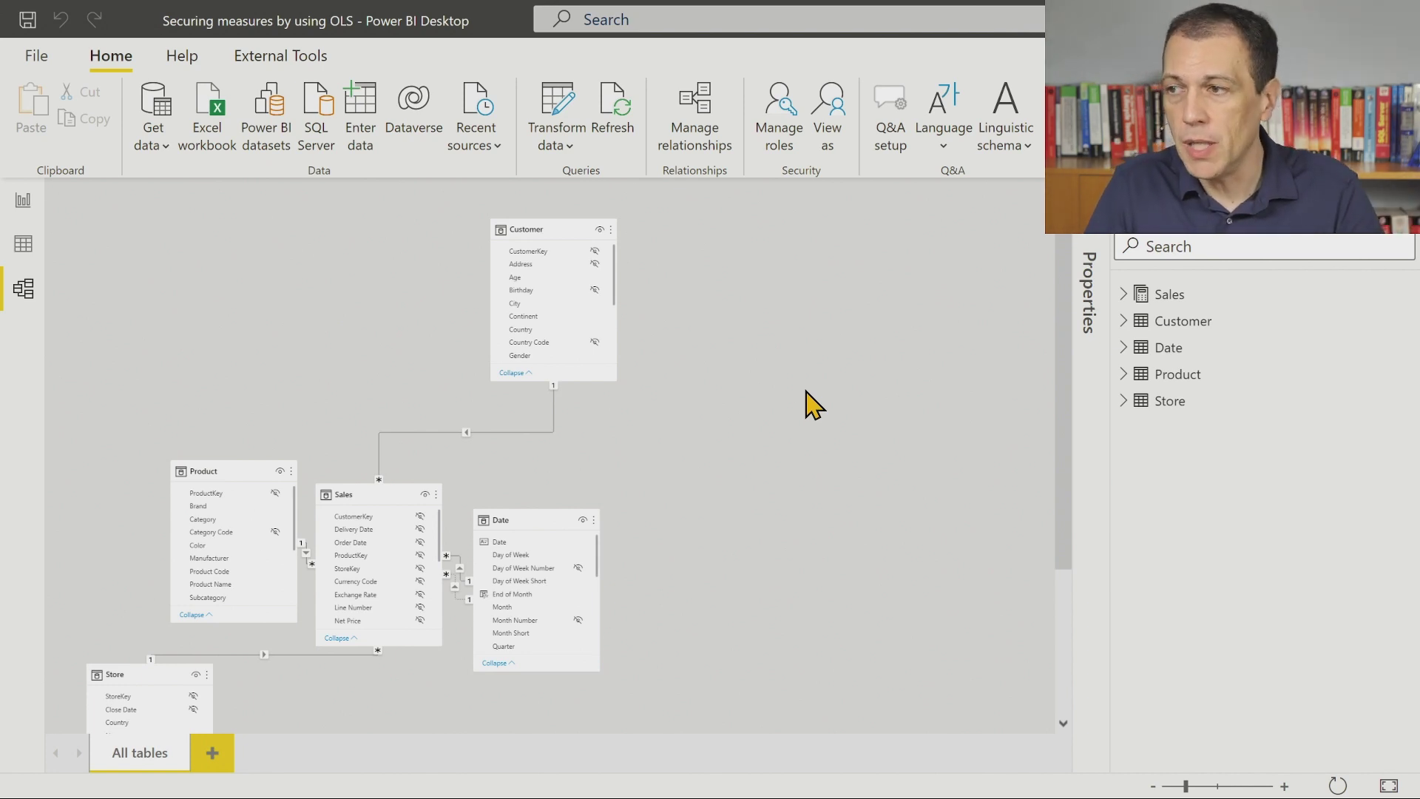
# Step: Add a new calculated table in the data view and begin its formula with the name ResellerSecurity
pyautogui.click(31, 246)
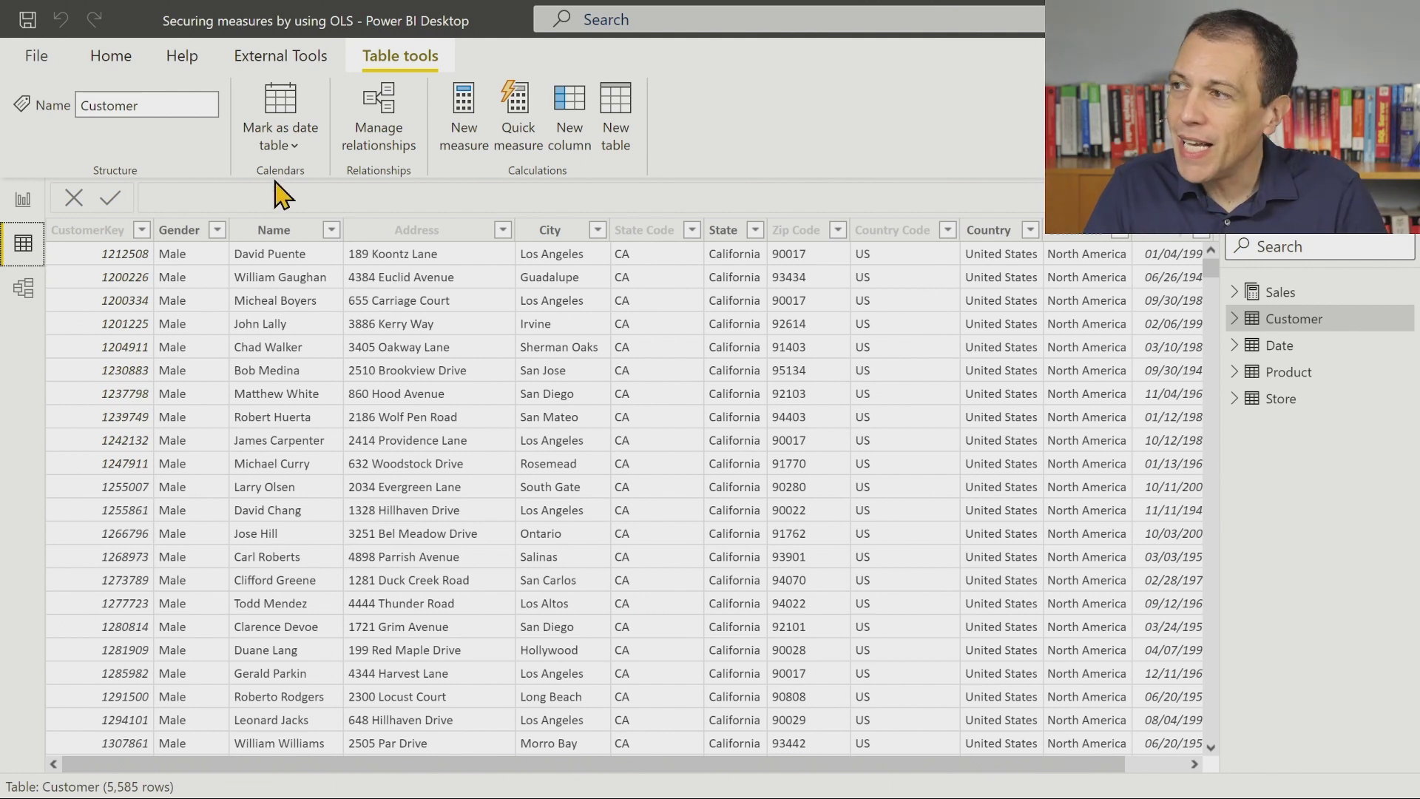
pyautogui.click(615, 126)
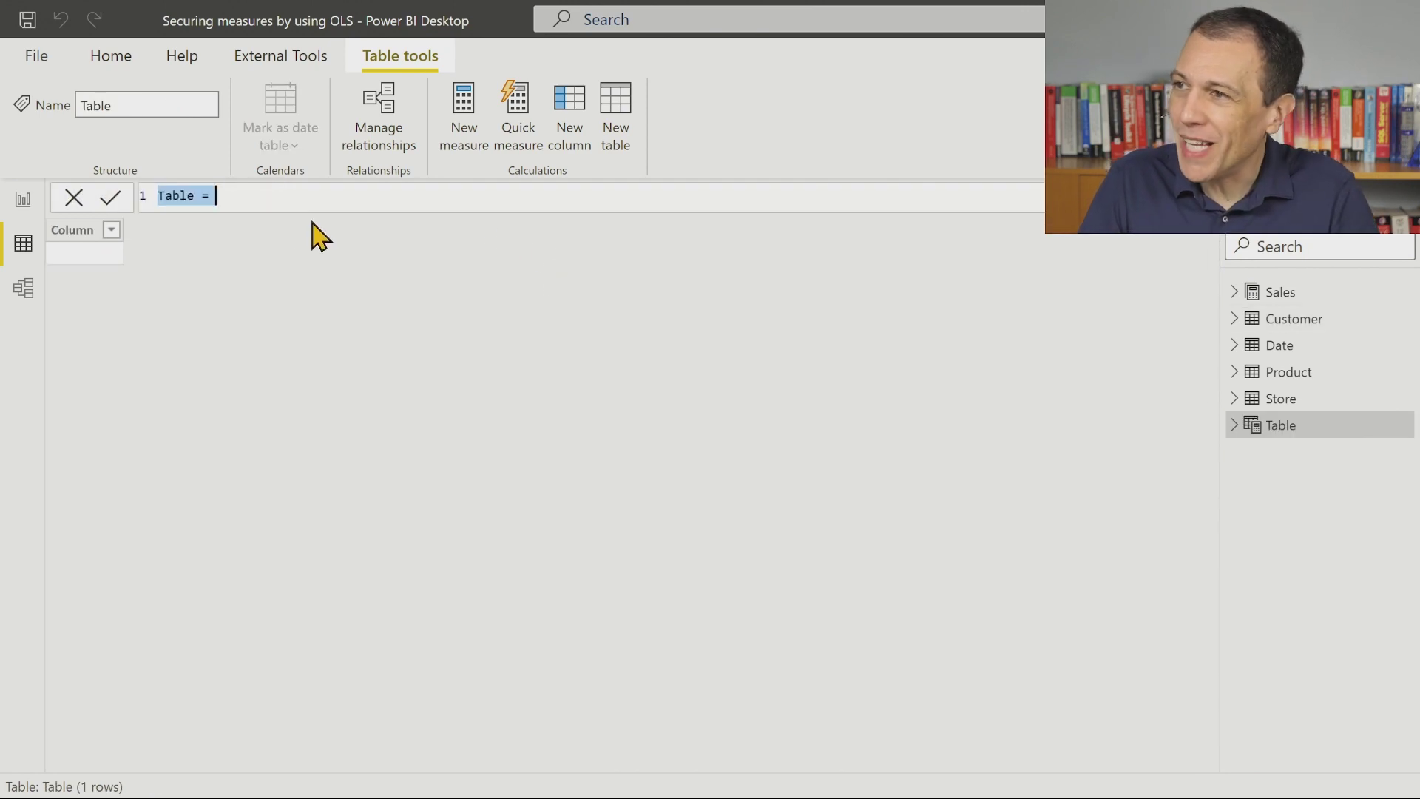
pyautogui.click(300, 202)
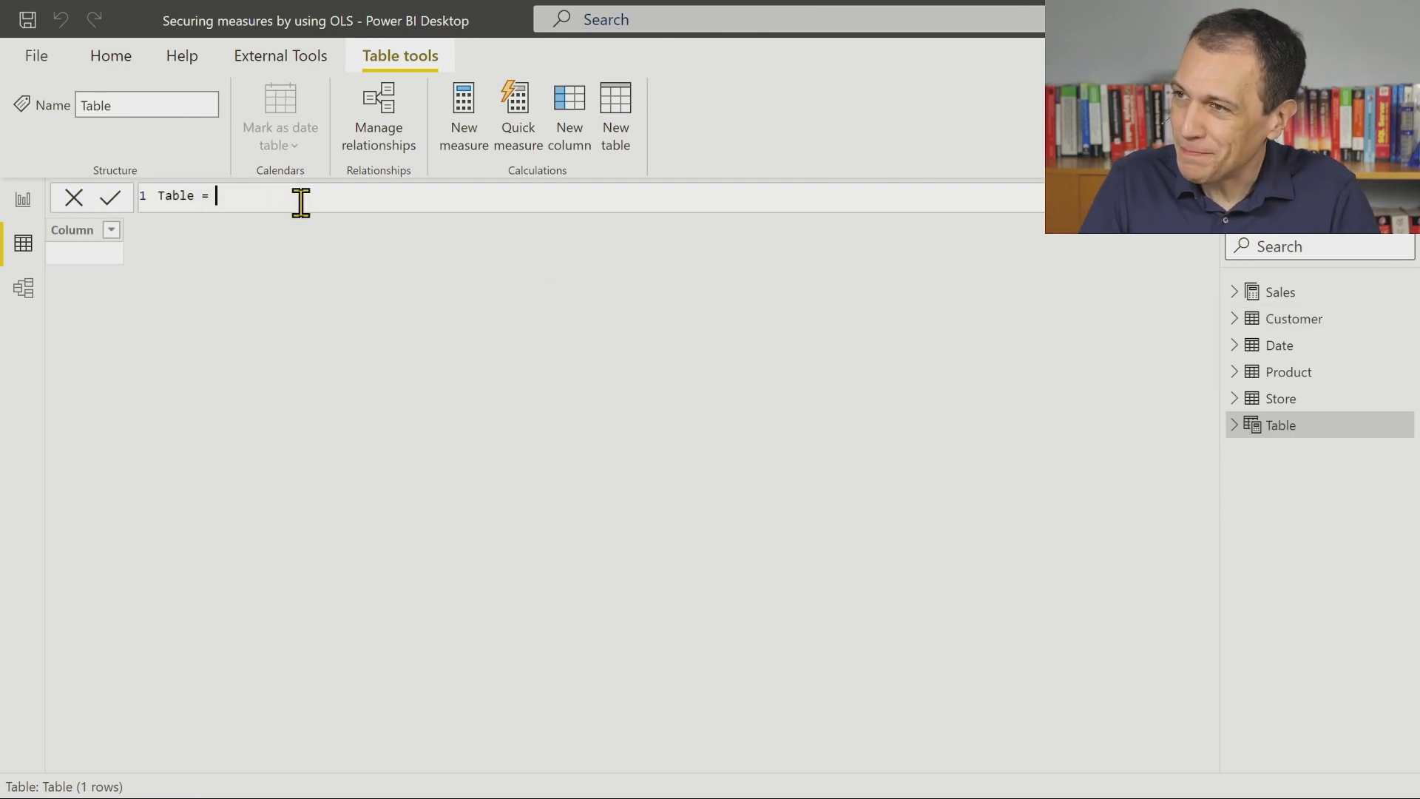
pyautogui.scroll(2, 351, 203)
pyautogui.moveTo(347, 203); pyautogui.dragTo(136, 206)
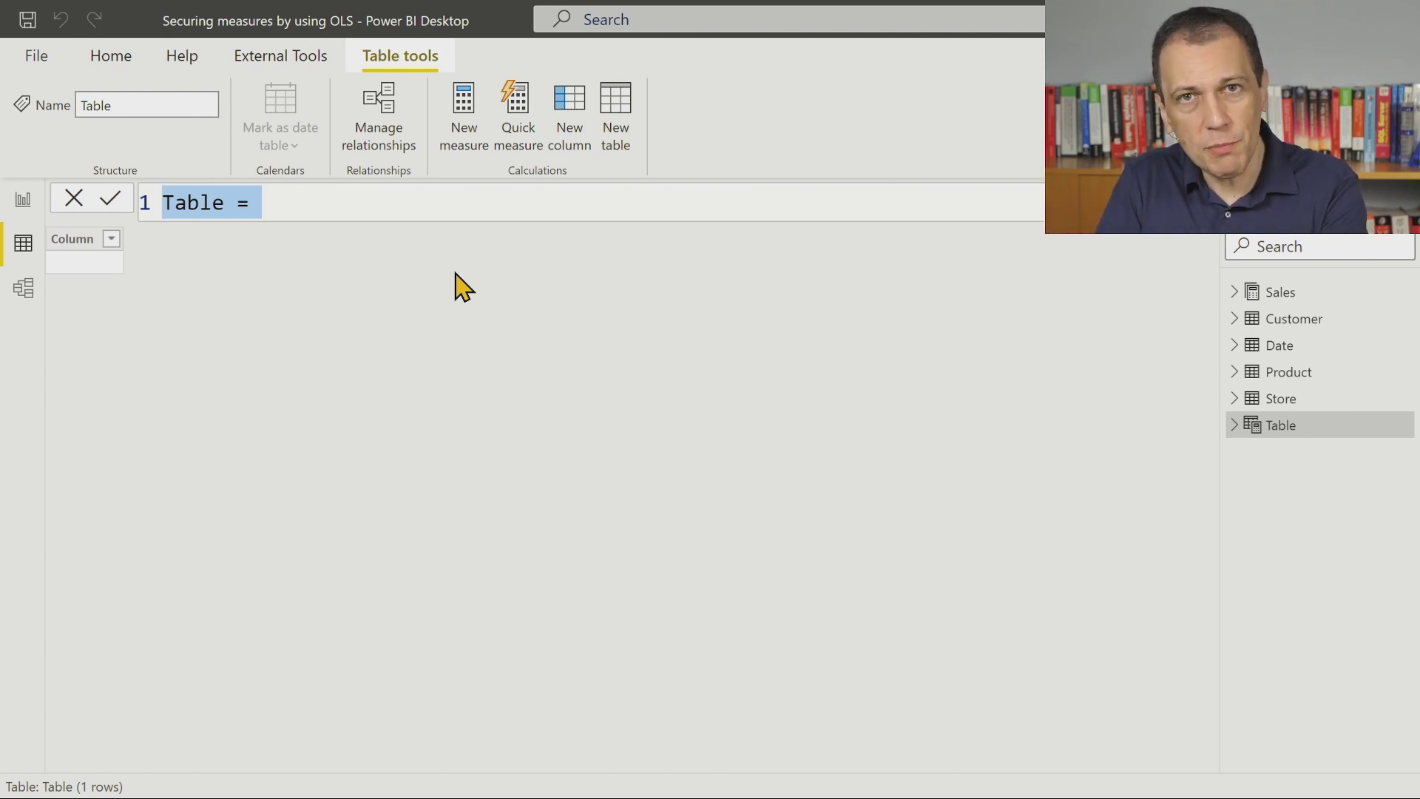
pyautogui.write('R')
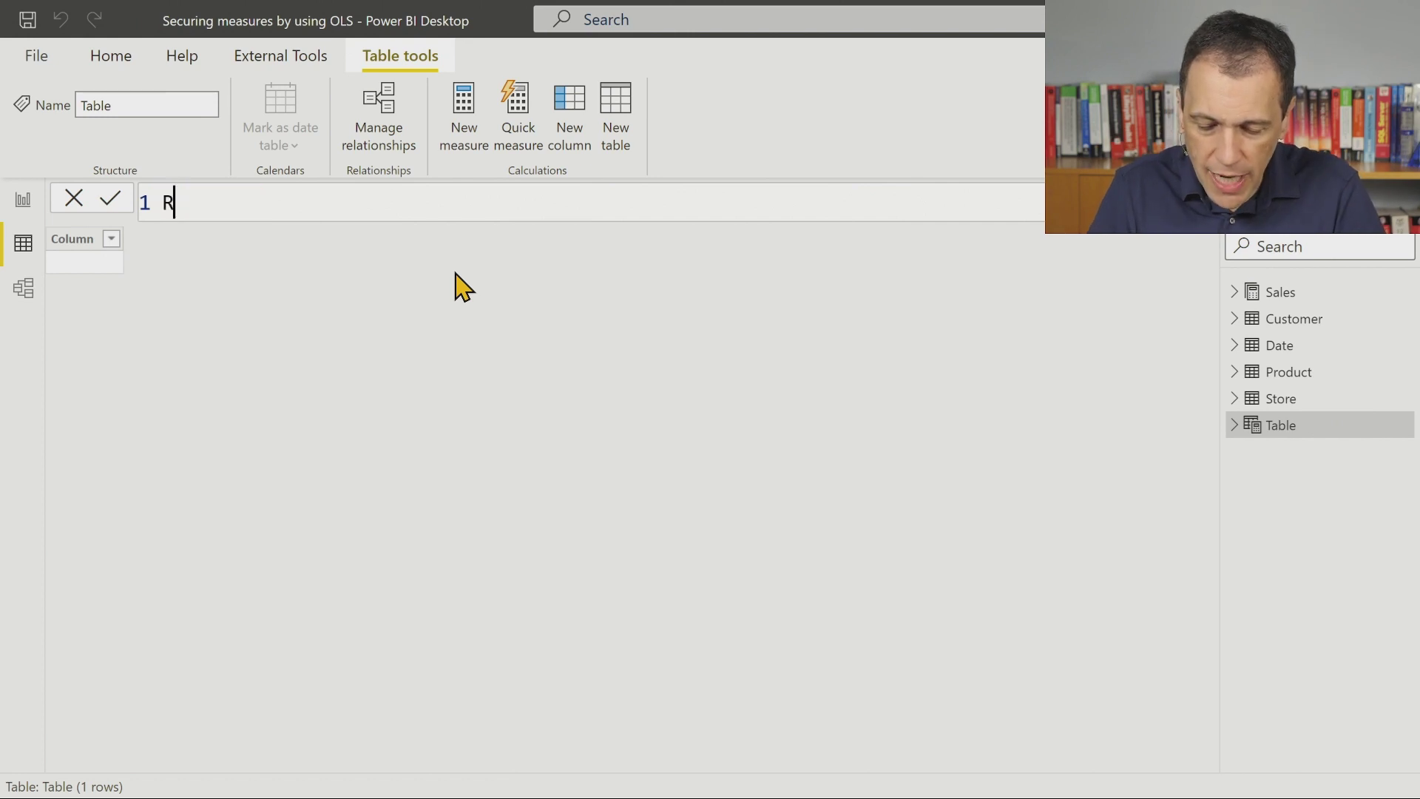
pyautogui.write('esellerSecurti')
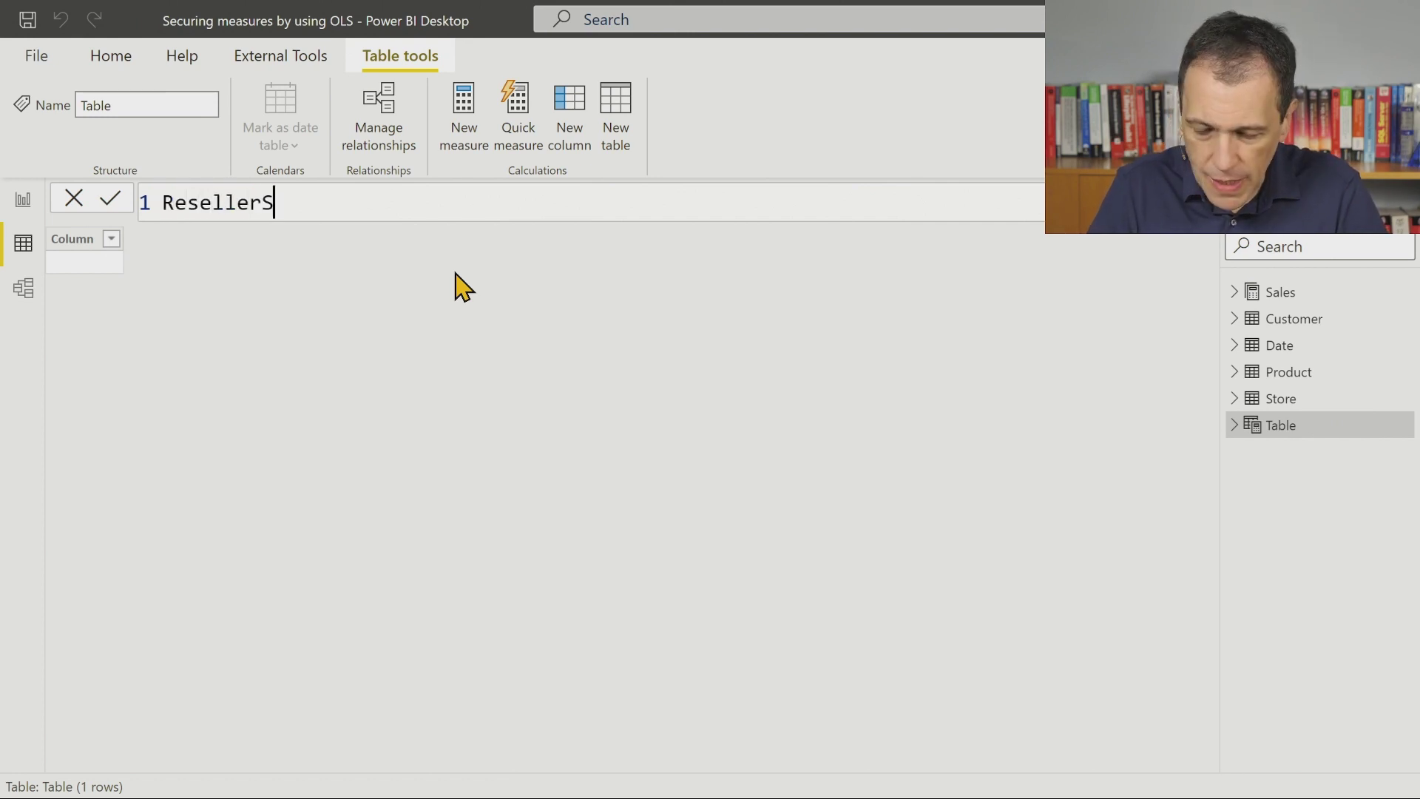
pyautogui.press('BackSpace')
pyautogui.press('BackSpace')
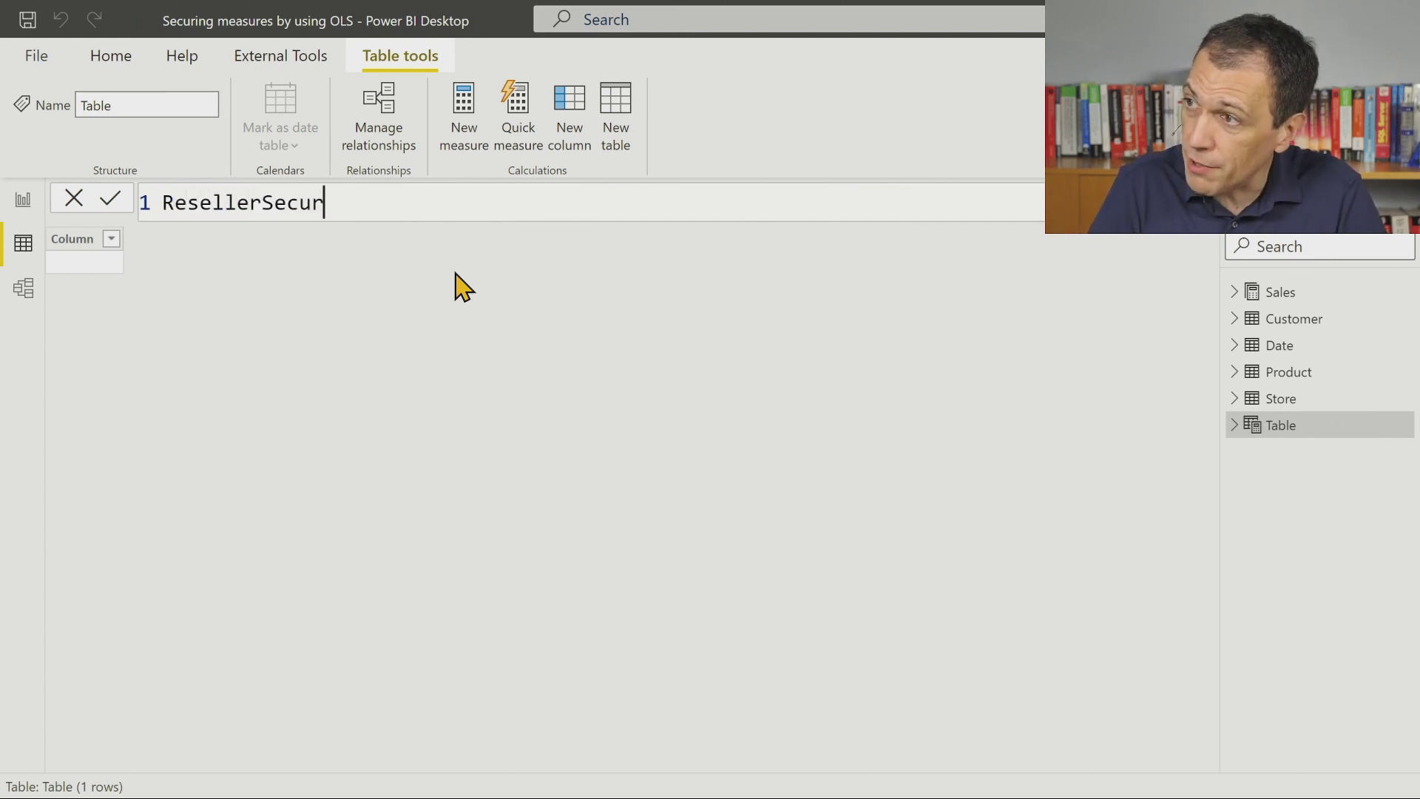
pyautogui.write('ity =')
pyautogui.press('Return')
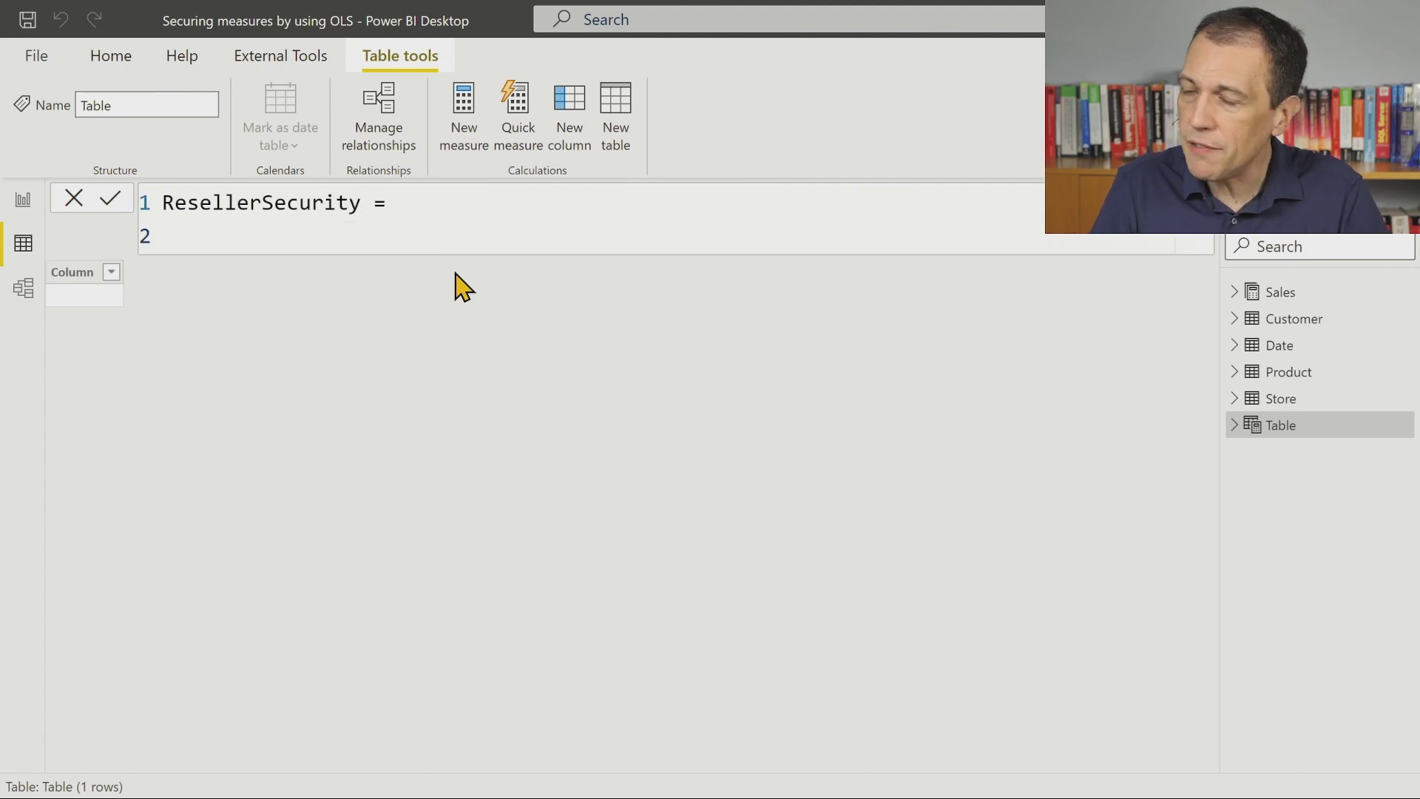
# Step: Try the empty constructor {} as the ResellerSecurity table's expression and change it to {0}
pyautogui.write('{}')
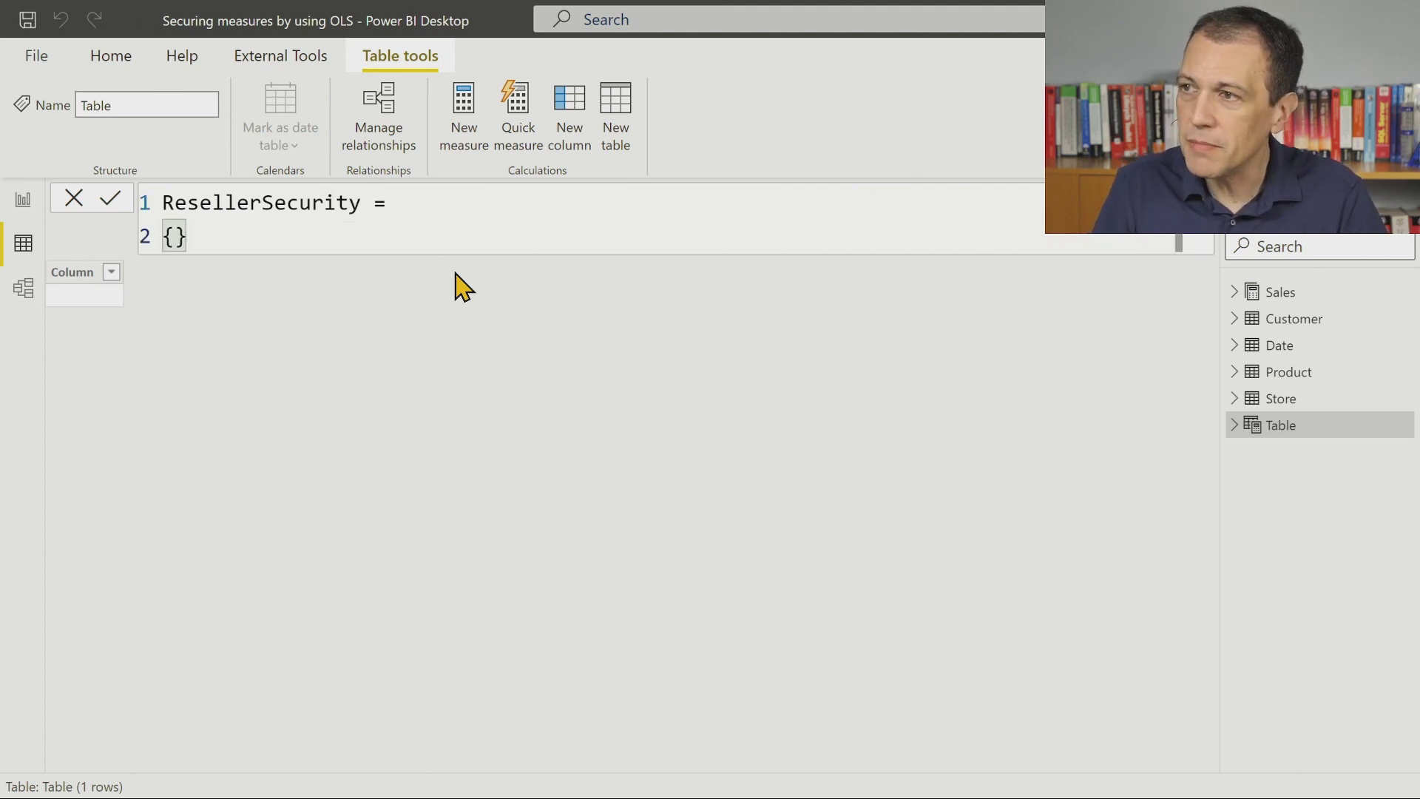
pyautogui.press('Return')
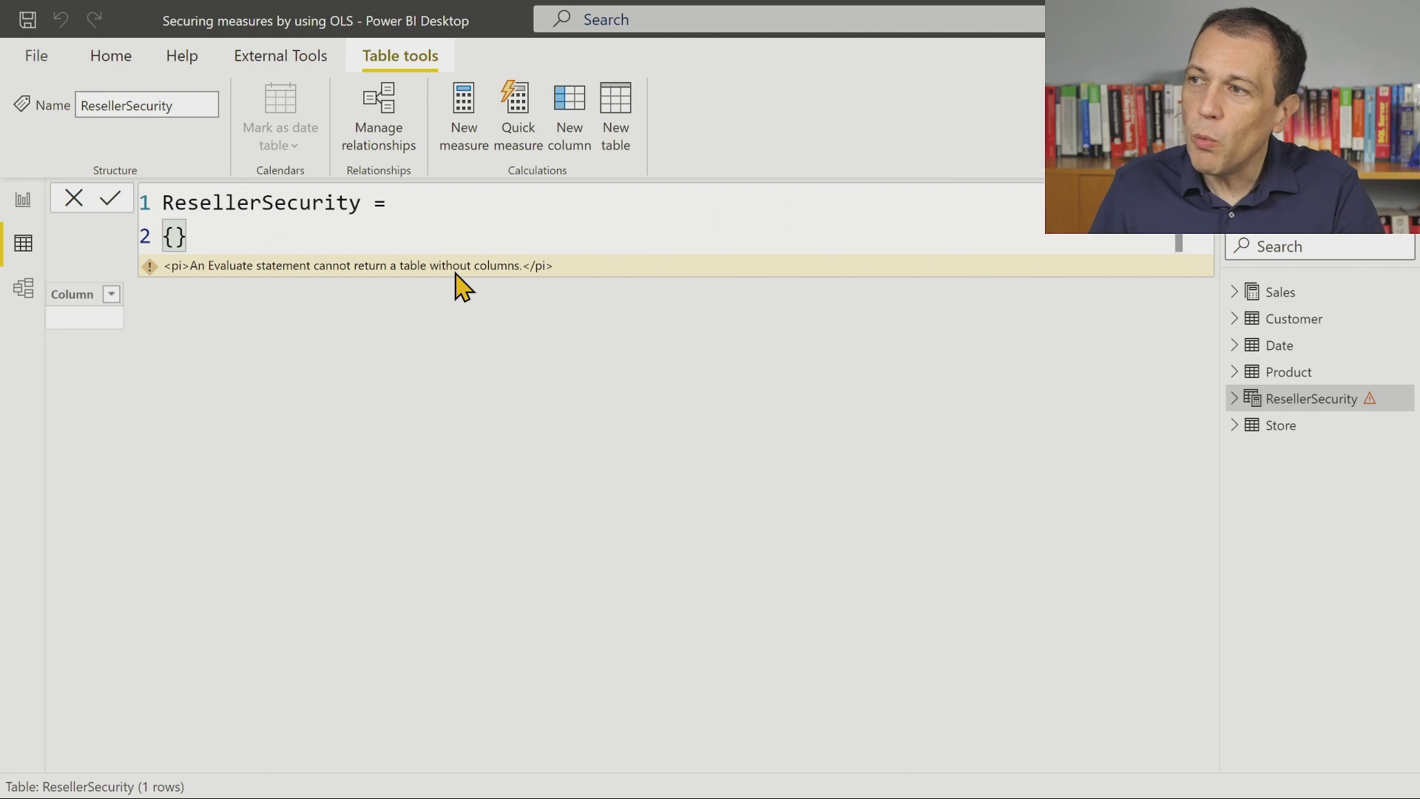
pyautogui.click(181, 238)
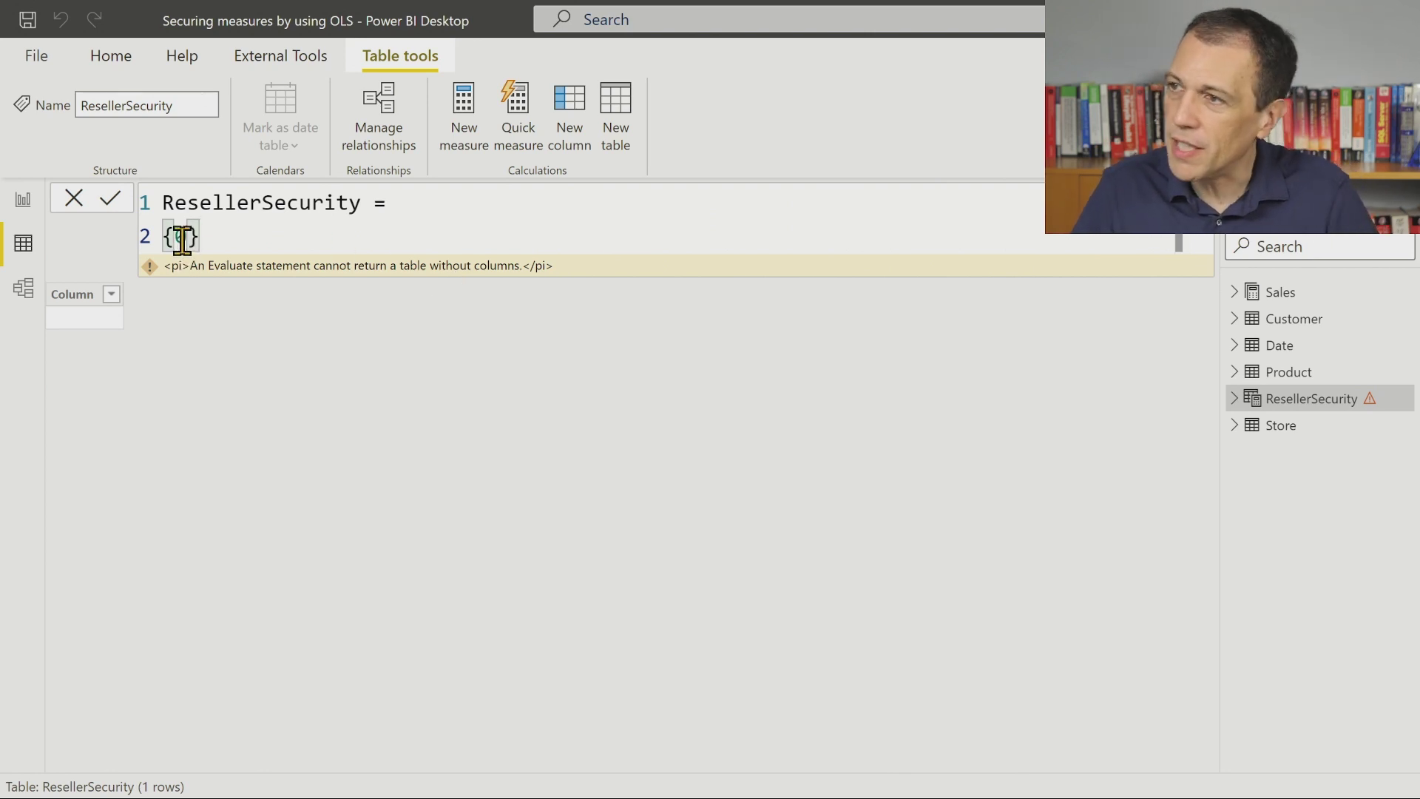
pyautogui.press('Return')
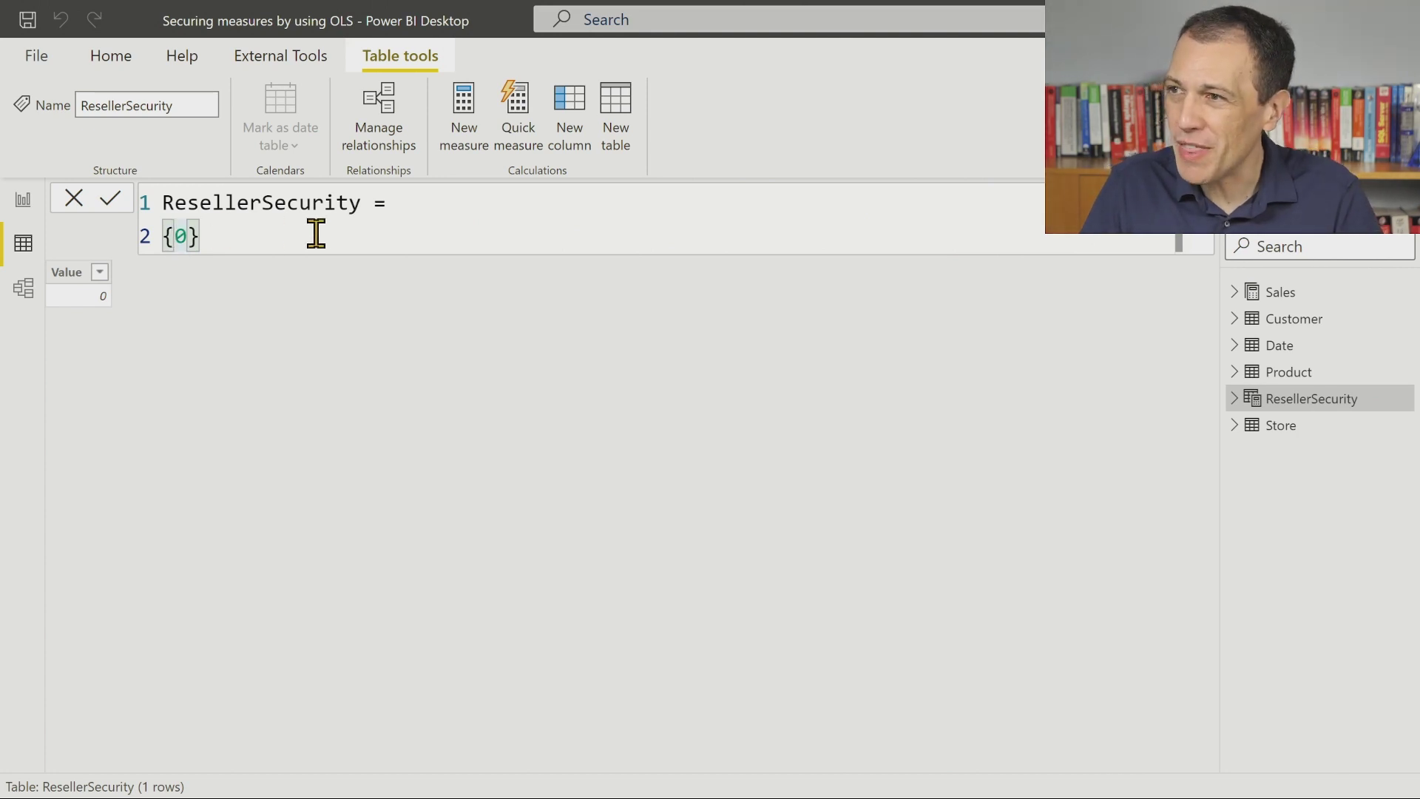
# Step: Replace the 0 in the ResellerSecurity table's constructor with BLANK(), giving {BLANK()}
pyautogui.press('BackSpace')
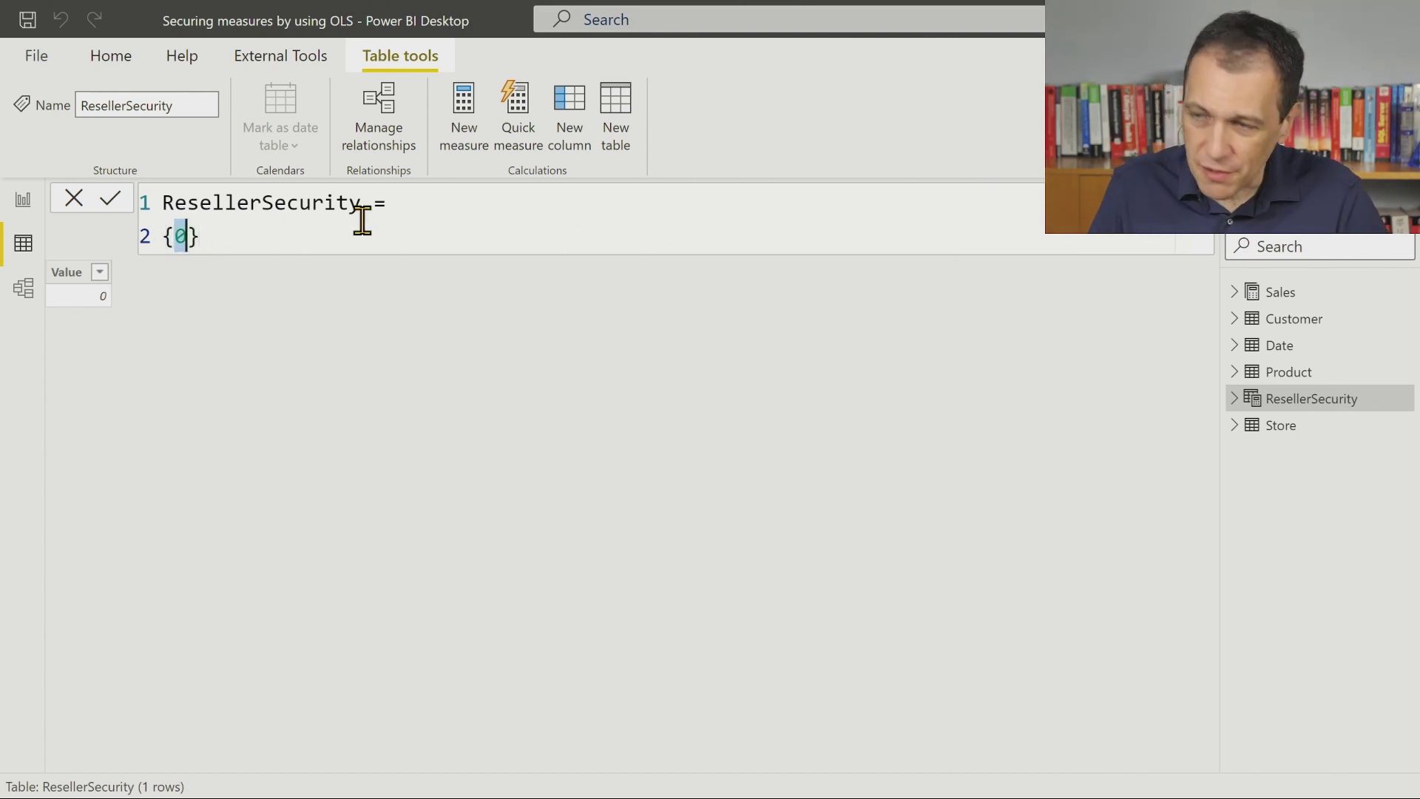
pyautogui.write('BALNK')
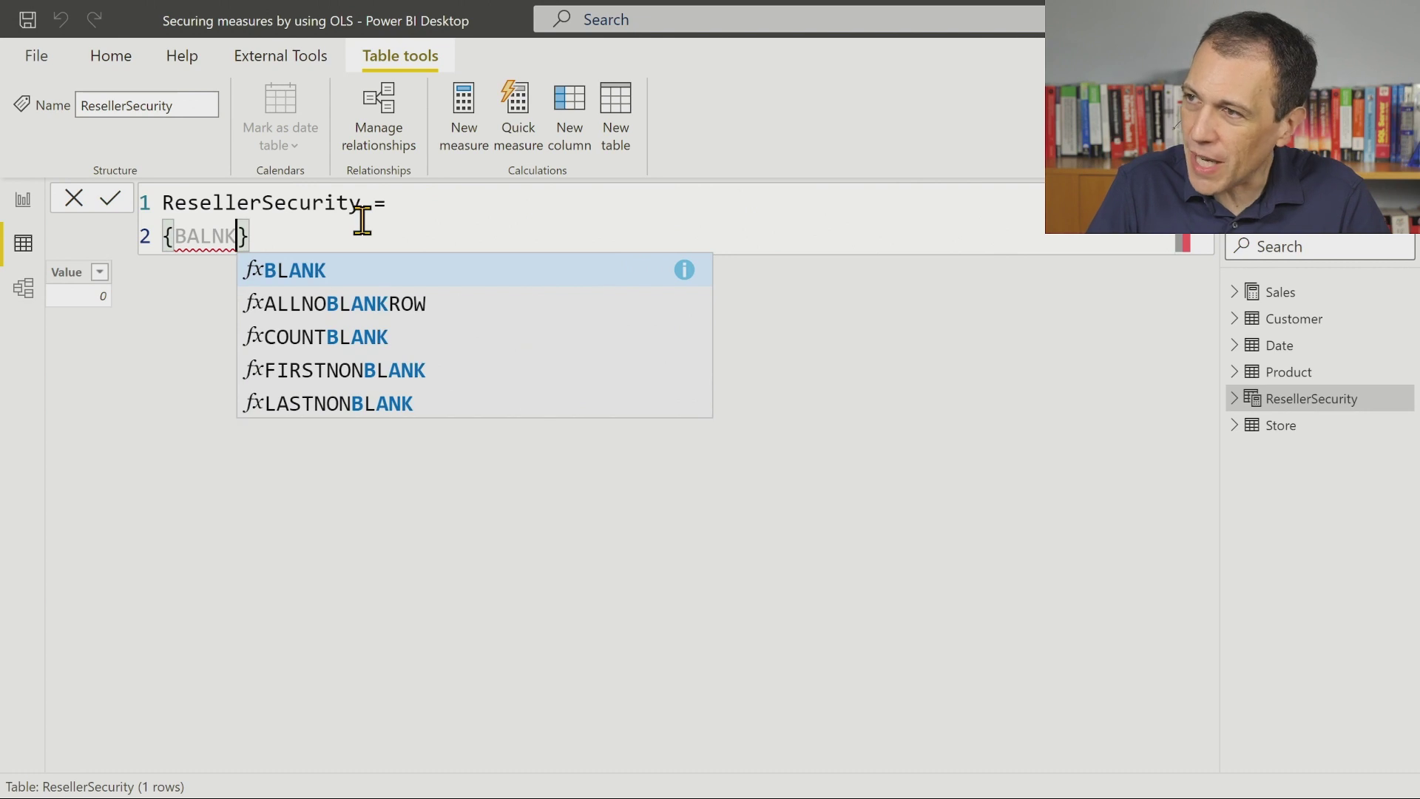
pyautogui.press('BackSpace')
pyautogui.press('BackSpace')
pyautogui.press('BackSpace')
pyautogui.write('LA')
pyautogui.press('Tab')
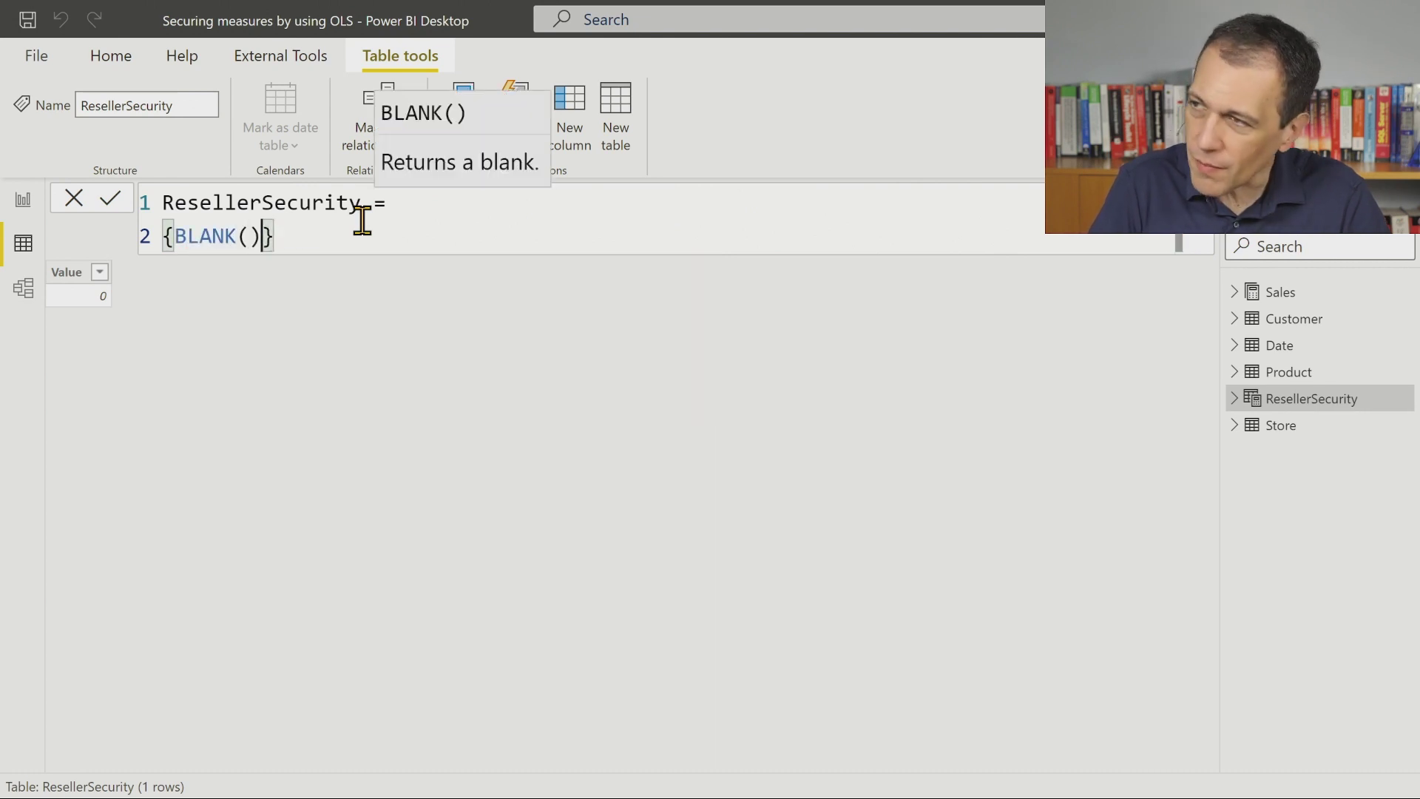
pyautogui.press('Return')
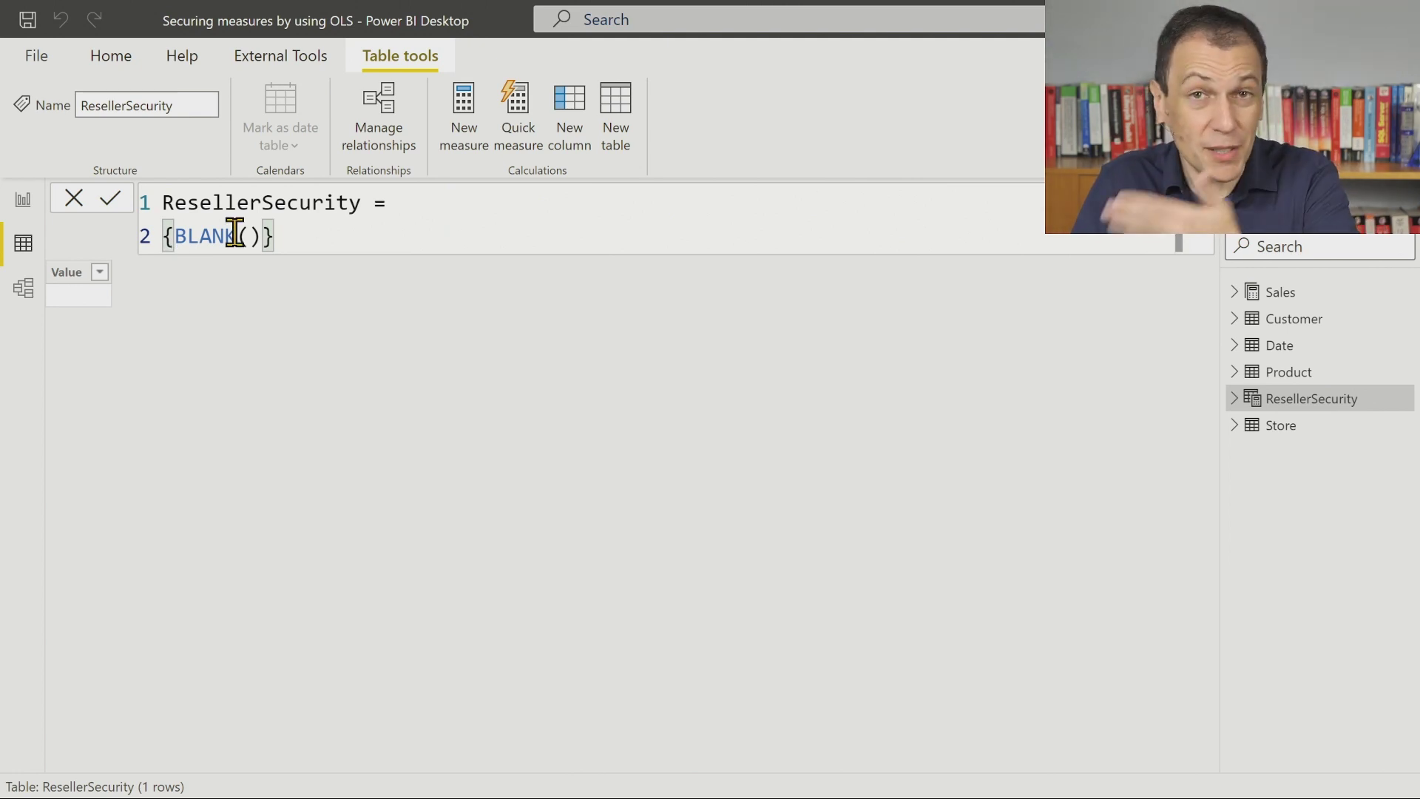
# Step: Wrap the table's expression as FILTER ( {BLANK()}, FALSE ) and hide the ResellerSecurity table
pyautogui.click(172, 236)
pyautogui.press('Left')
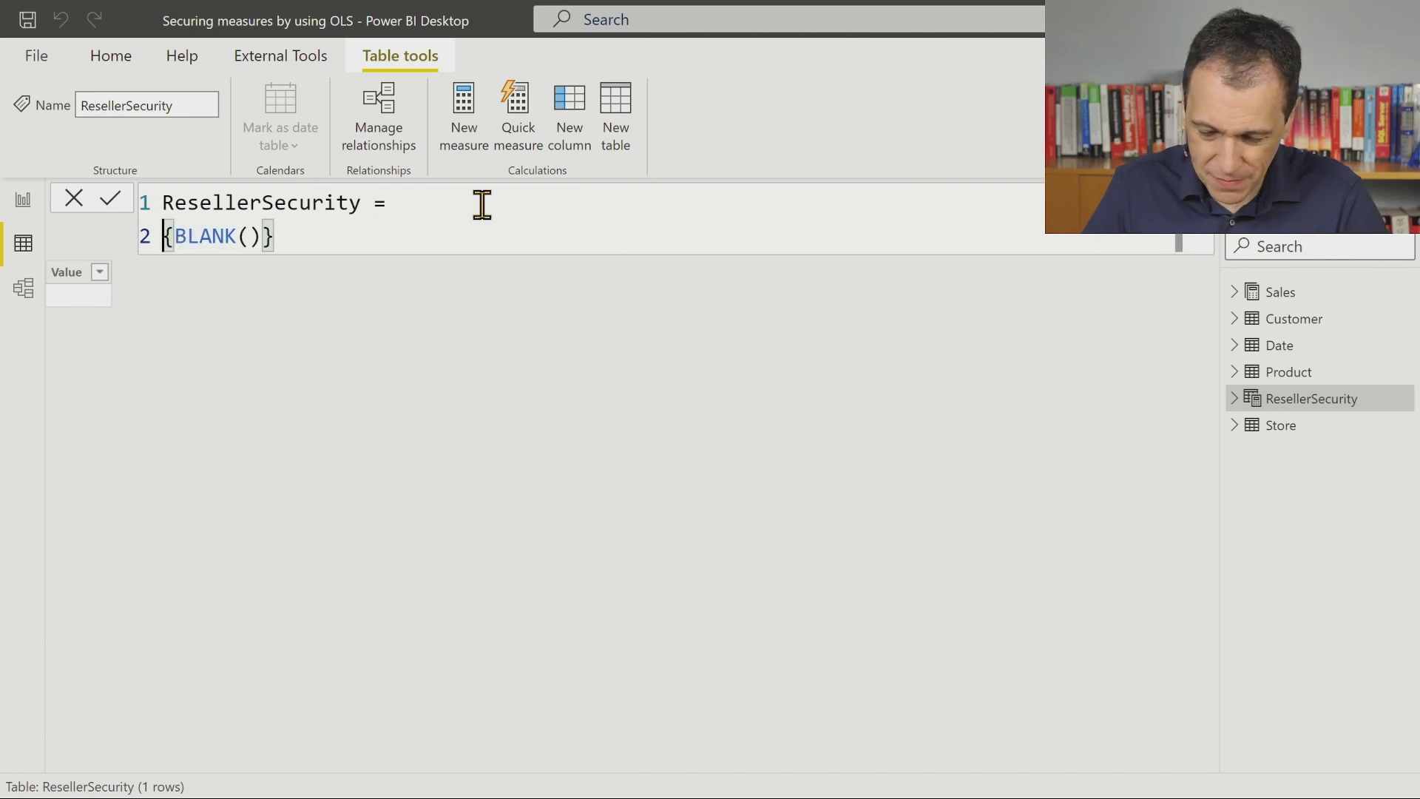
pyautogui.write('FILTER (')
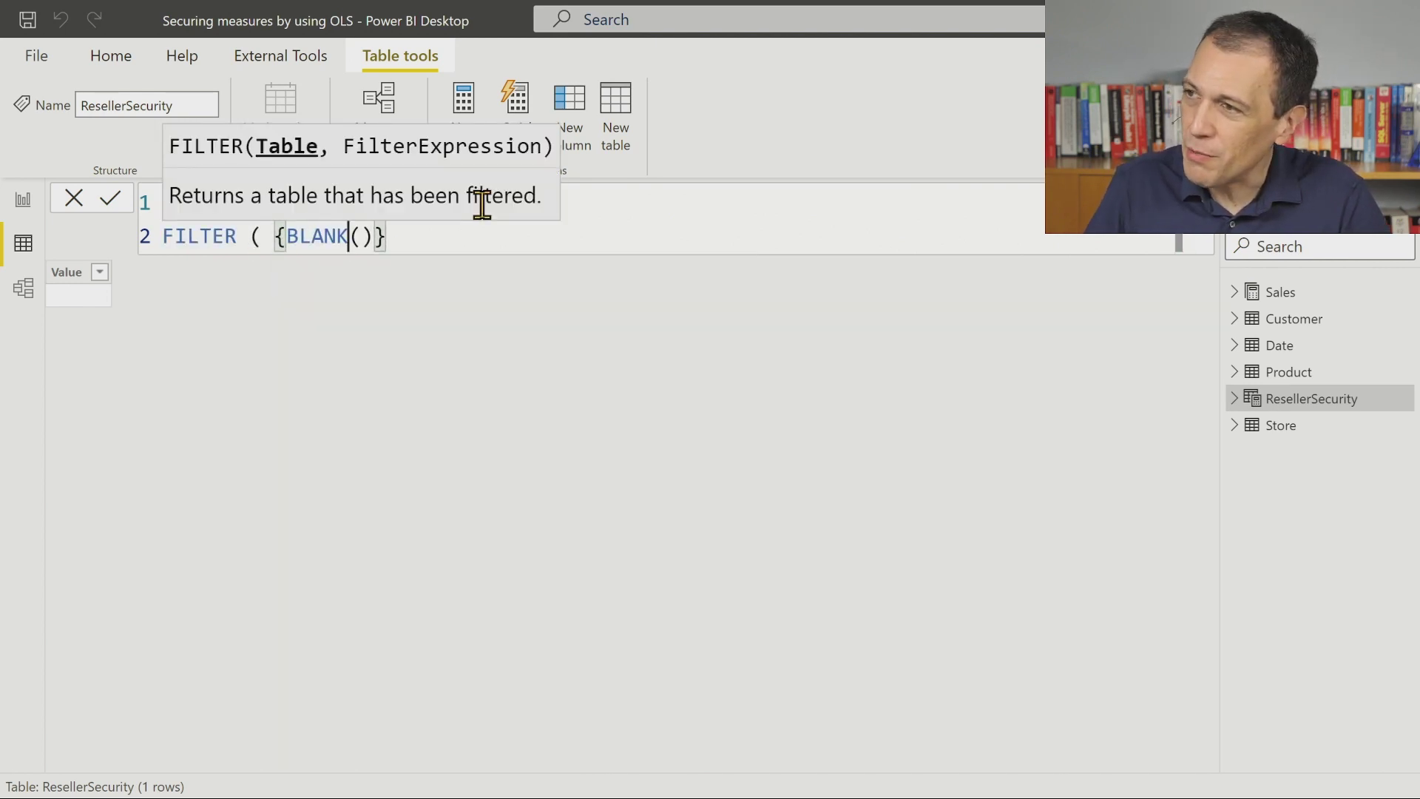
pyautogui.press('End')
pyautogui.write(', FALSE )')
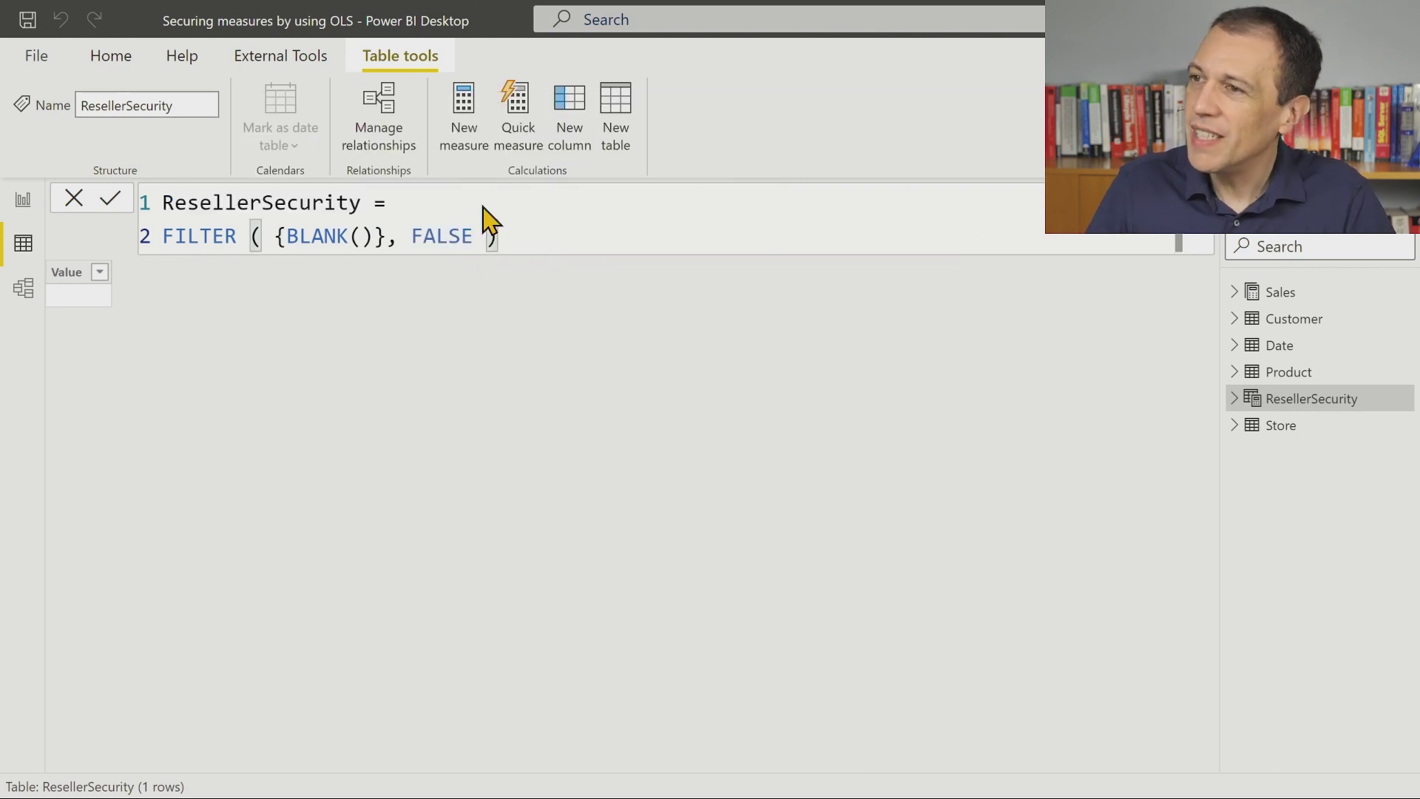
pyautogui.press('Return')
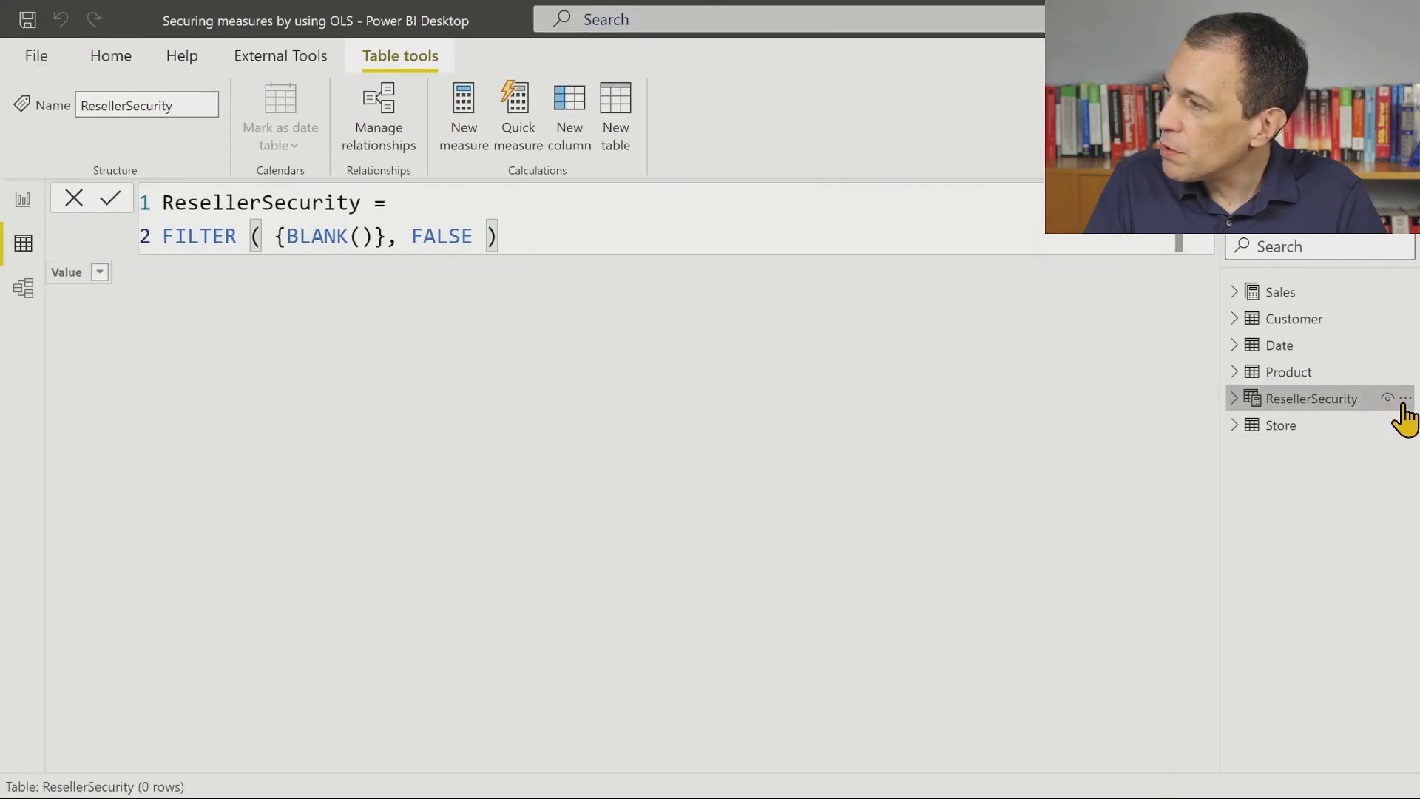
pyautogui.click(1388, 400)
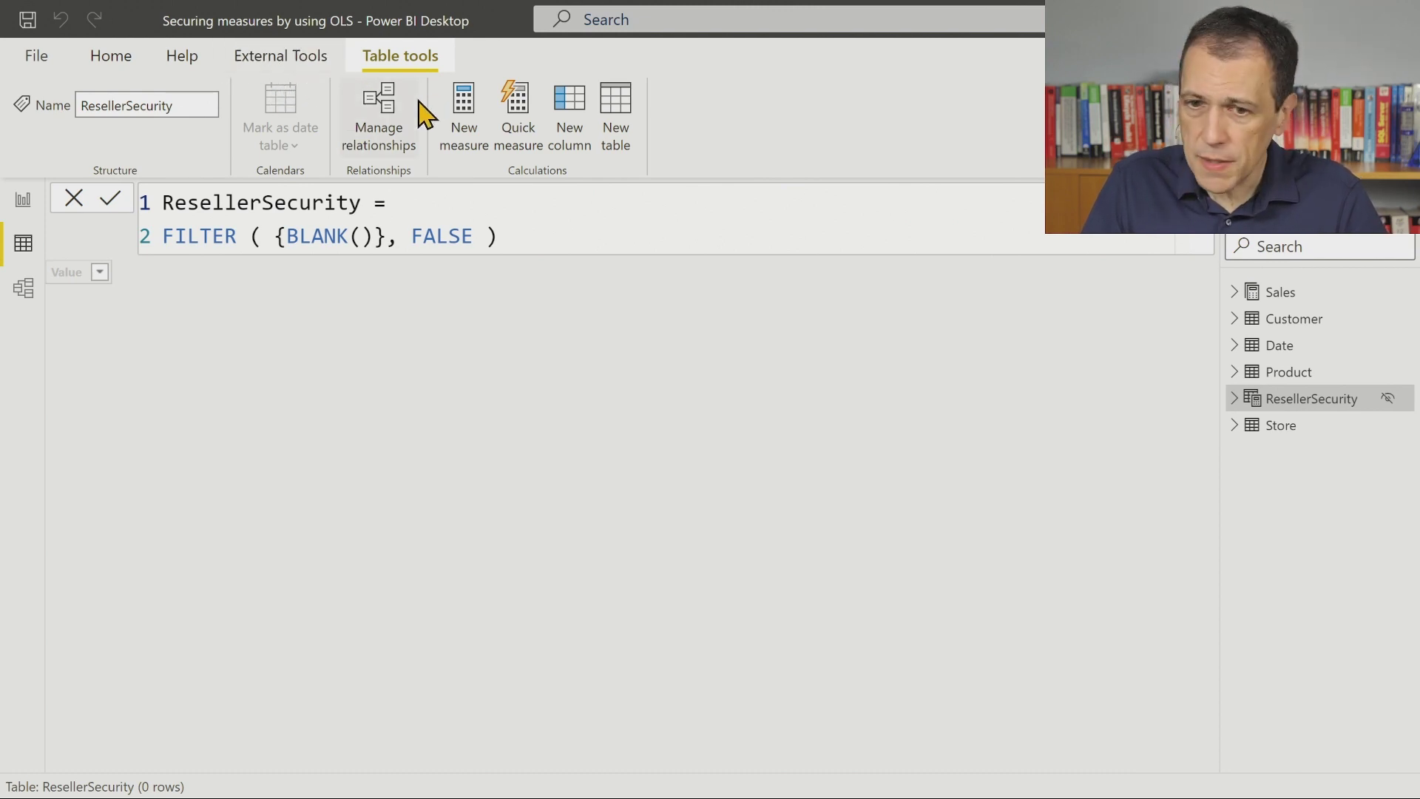
# Step: Switch back to Tabular Editor, collapse the Sales table and select the ResellerSecurity table with its columns expanded
pyautogui.hotkey('alt', 'Tab')
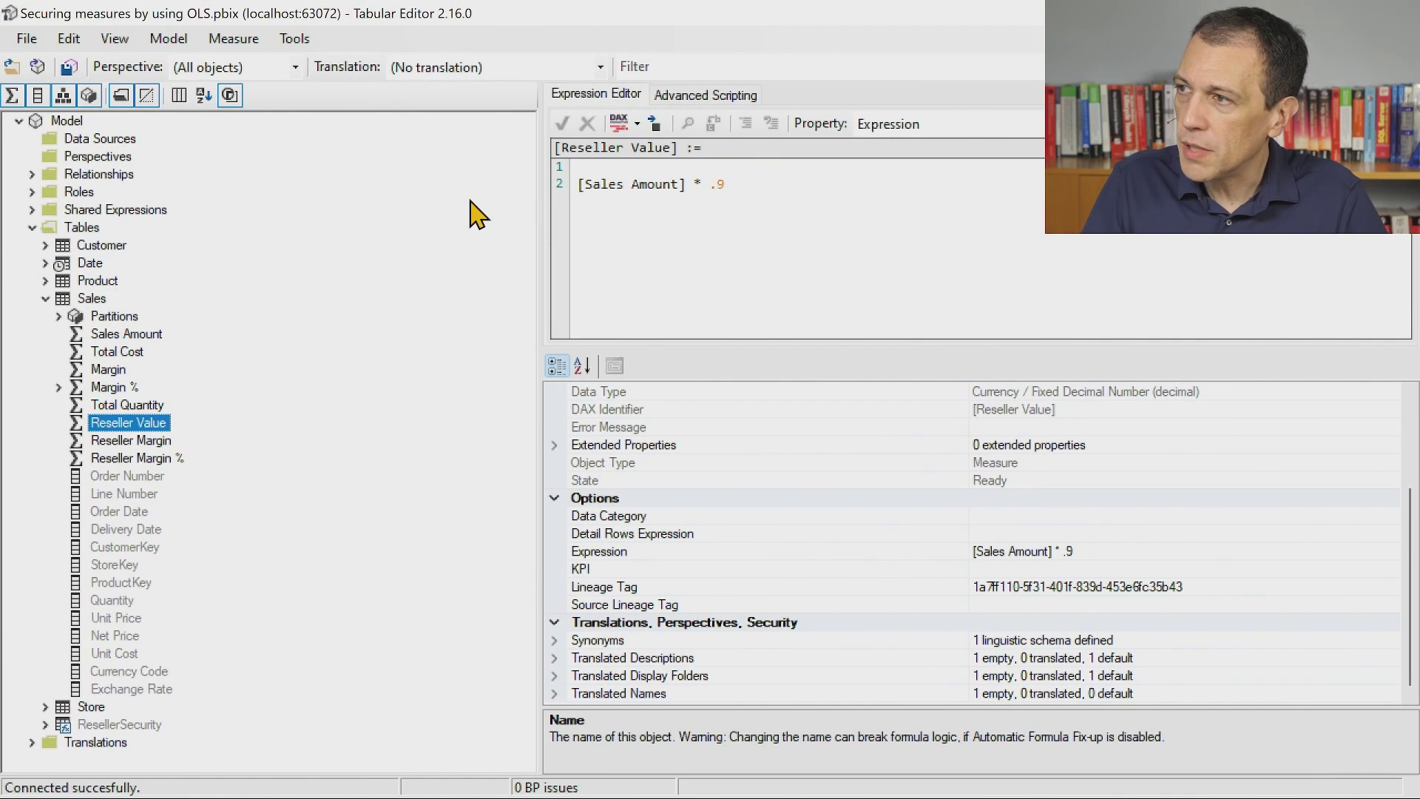
pyautogui.click(58, 293)
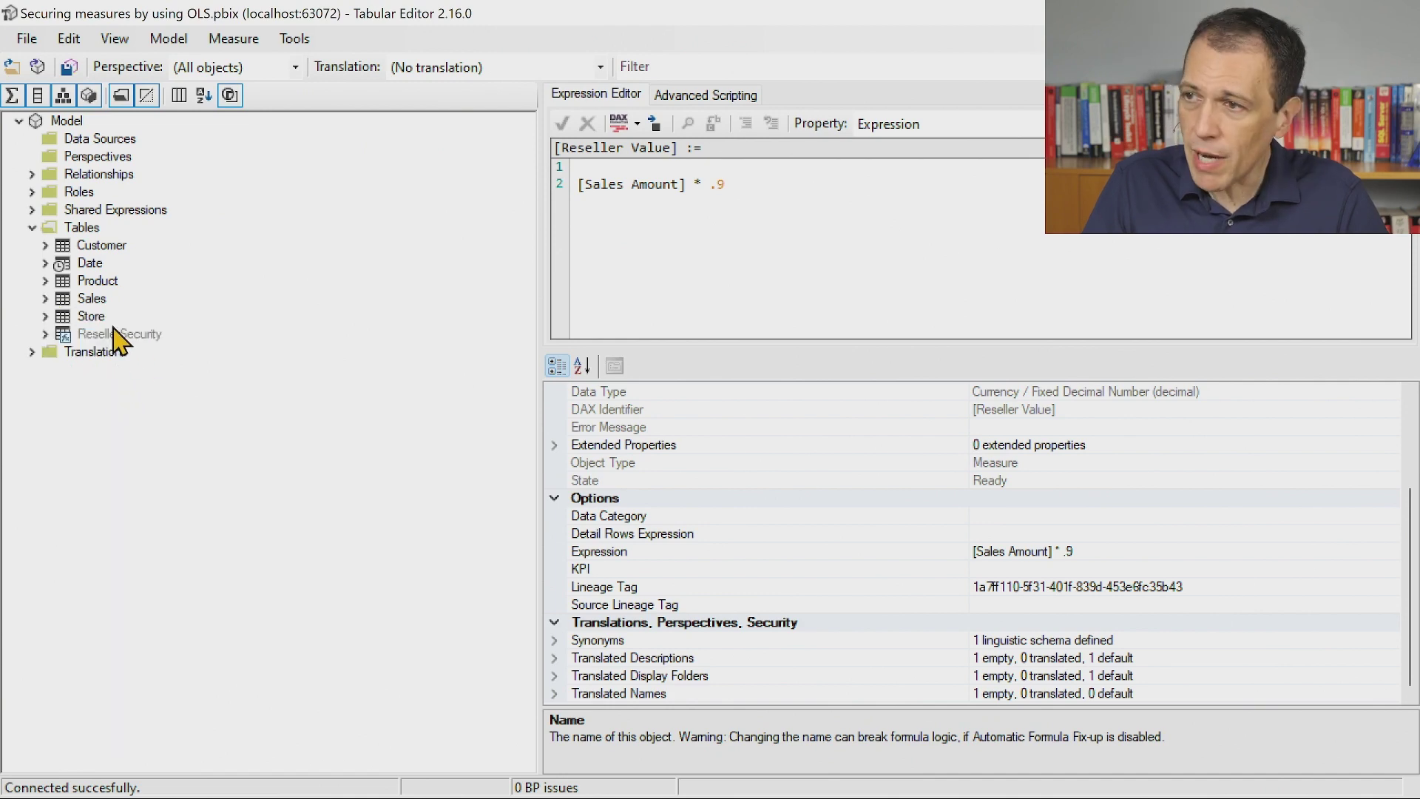
pyautogui.moveTo(61, 291); pyautogui.dragTo(548, 397)
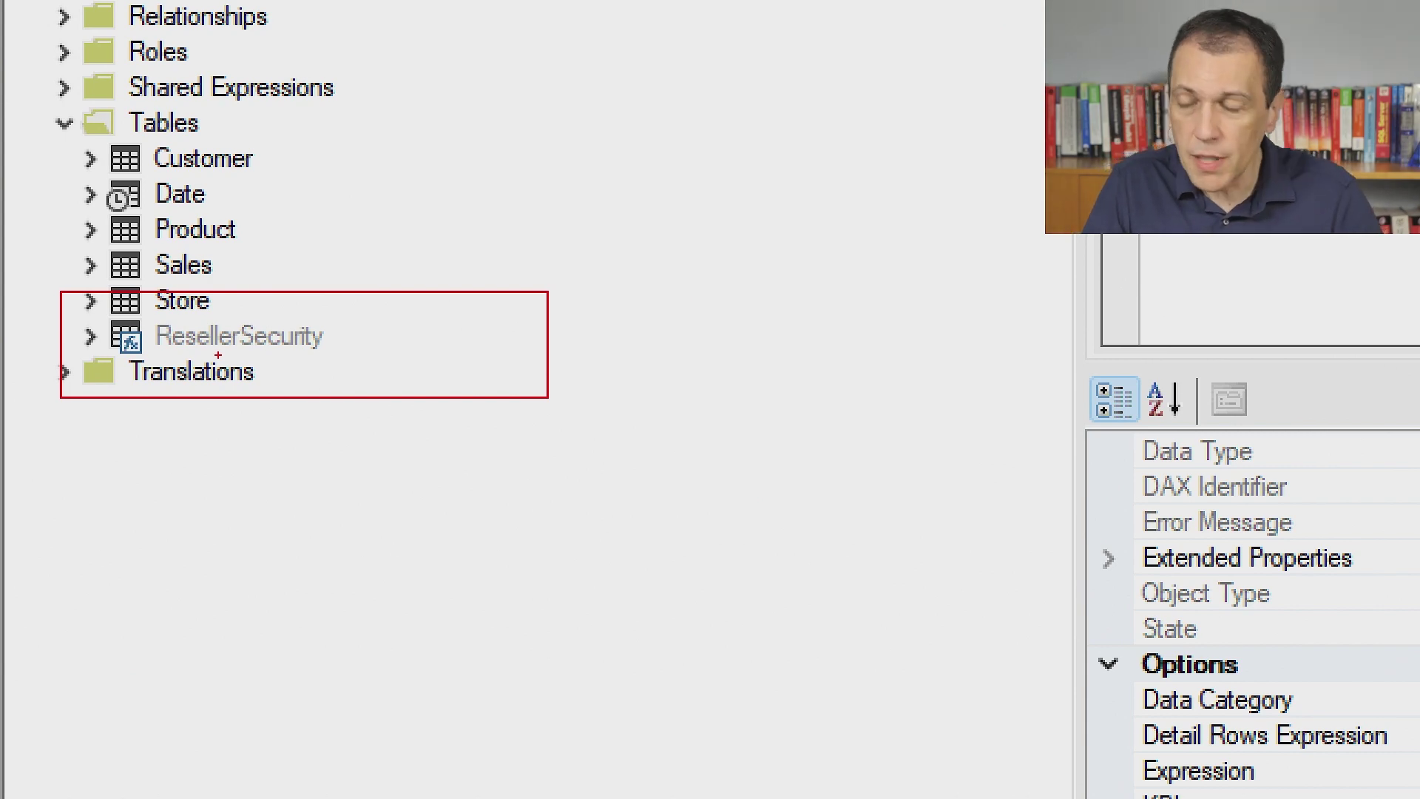
pyautogui.doubleClick(176, 342)
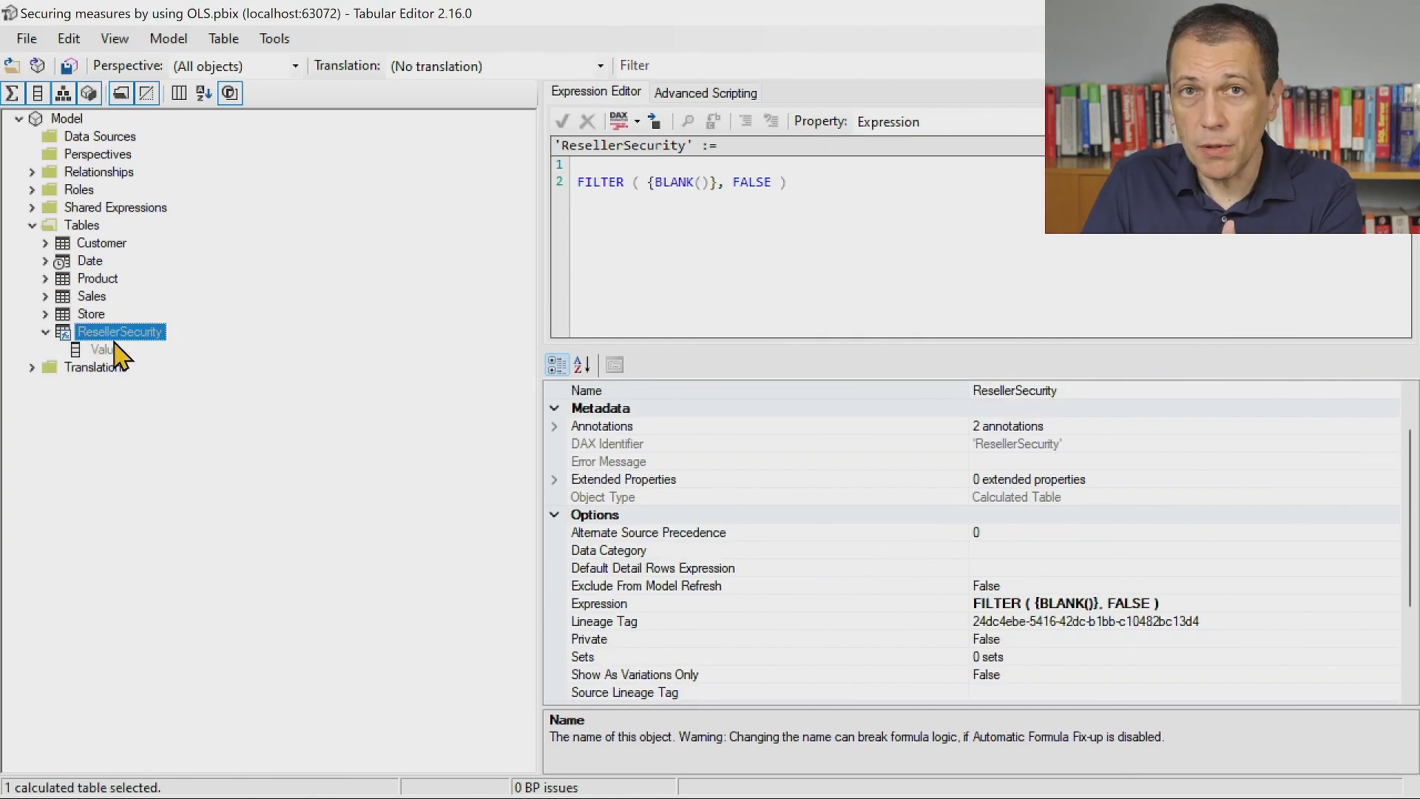
# Step: Set the ResellerSecurity table's Object Level Security to None for the Reseller Security role
pyautogui.scroll(-3, 795, 485)
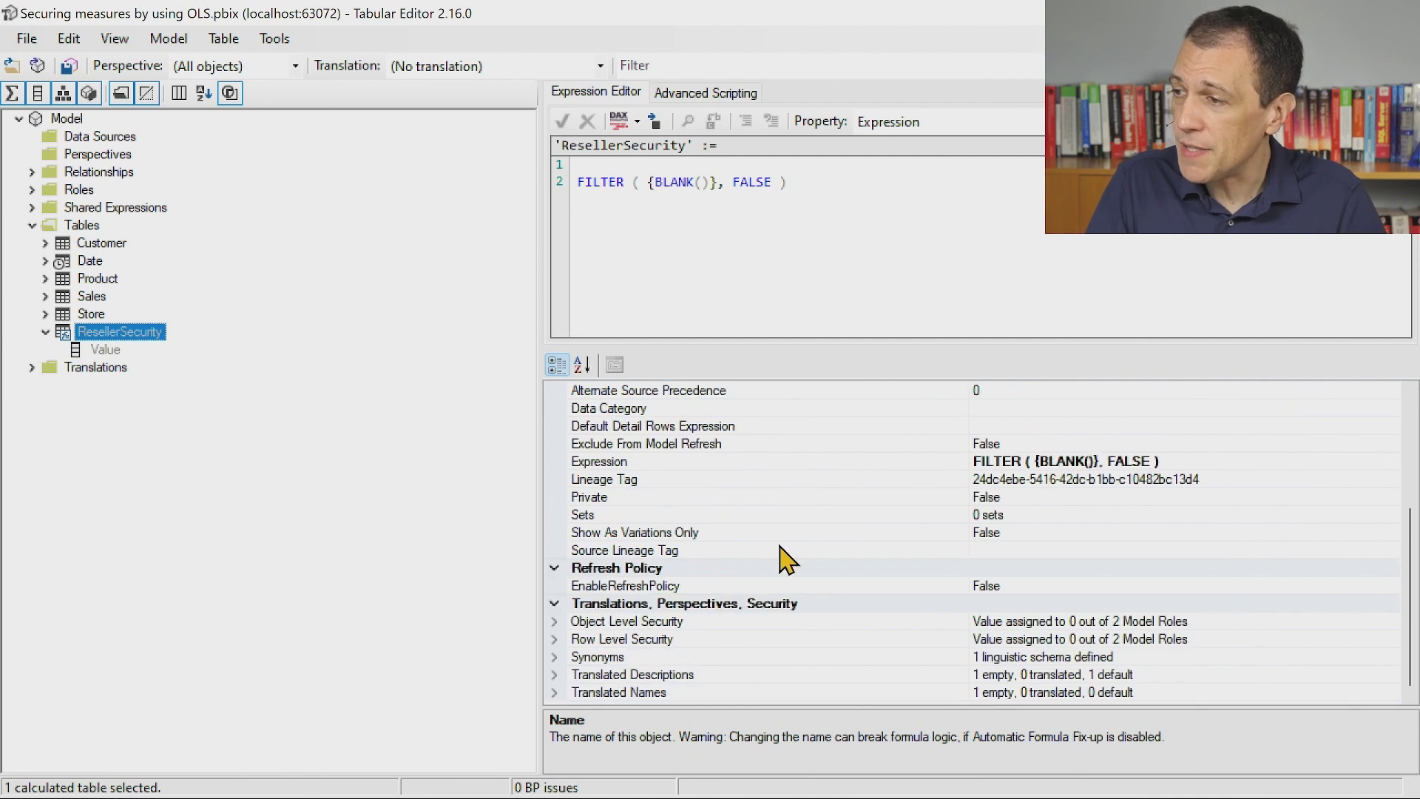
pyautogui.click(556, 622)
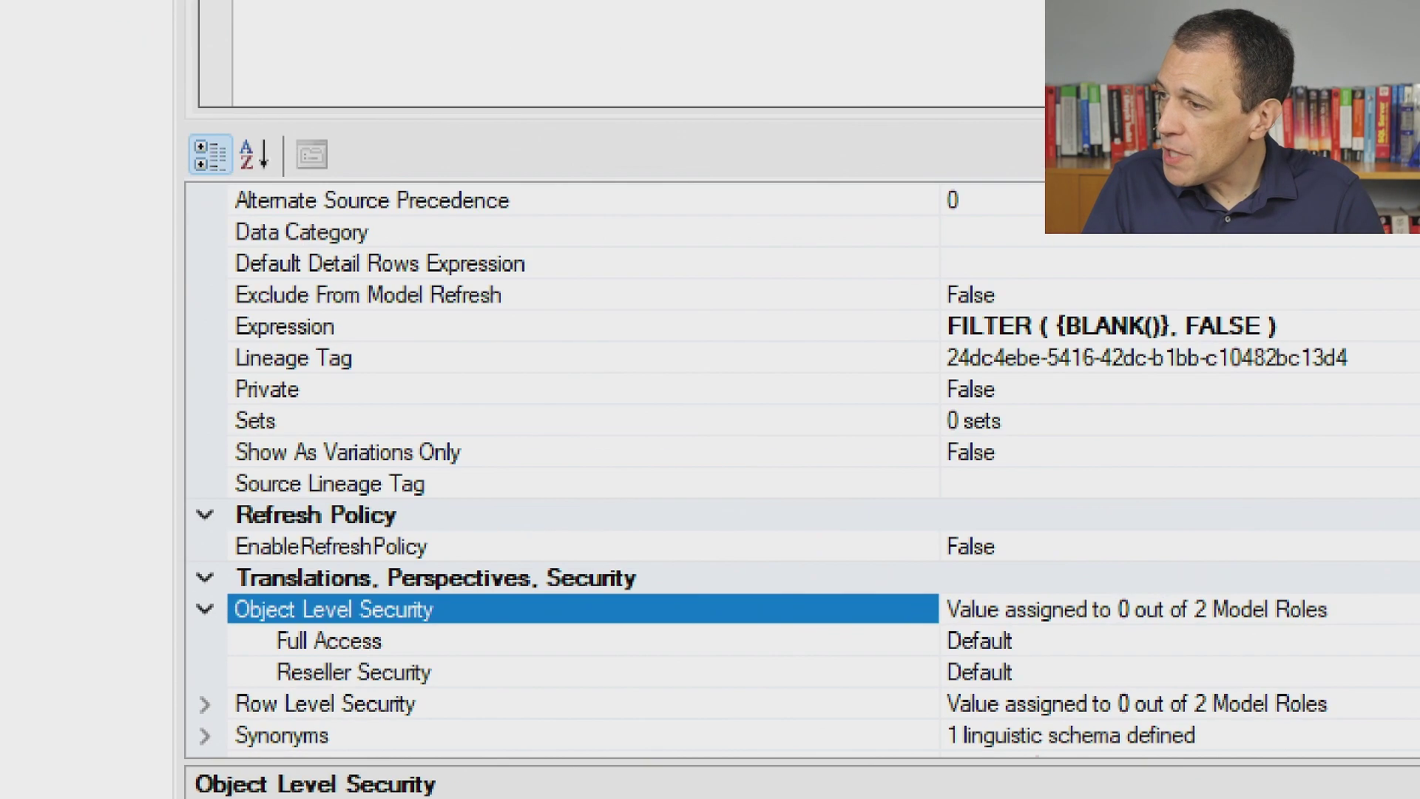
pyautogui.moveTo(173, 642); pyautogui.dragTo(1104, 693)
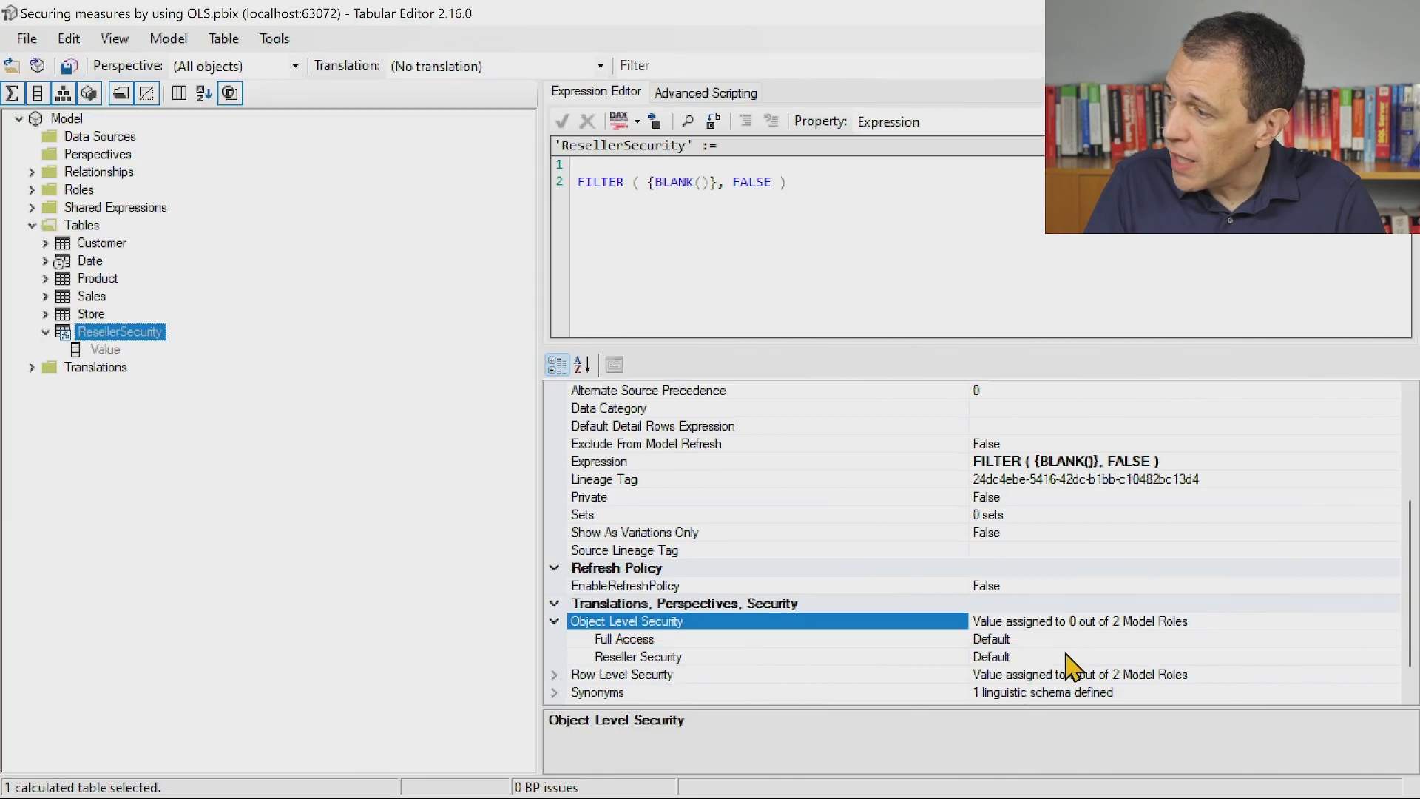
pyautogui.click(1367, 681)
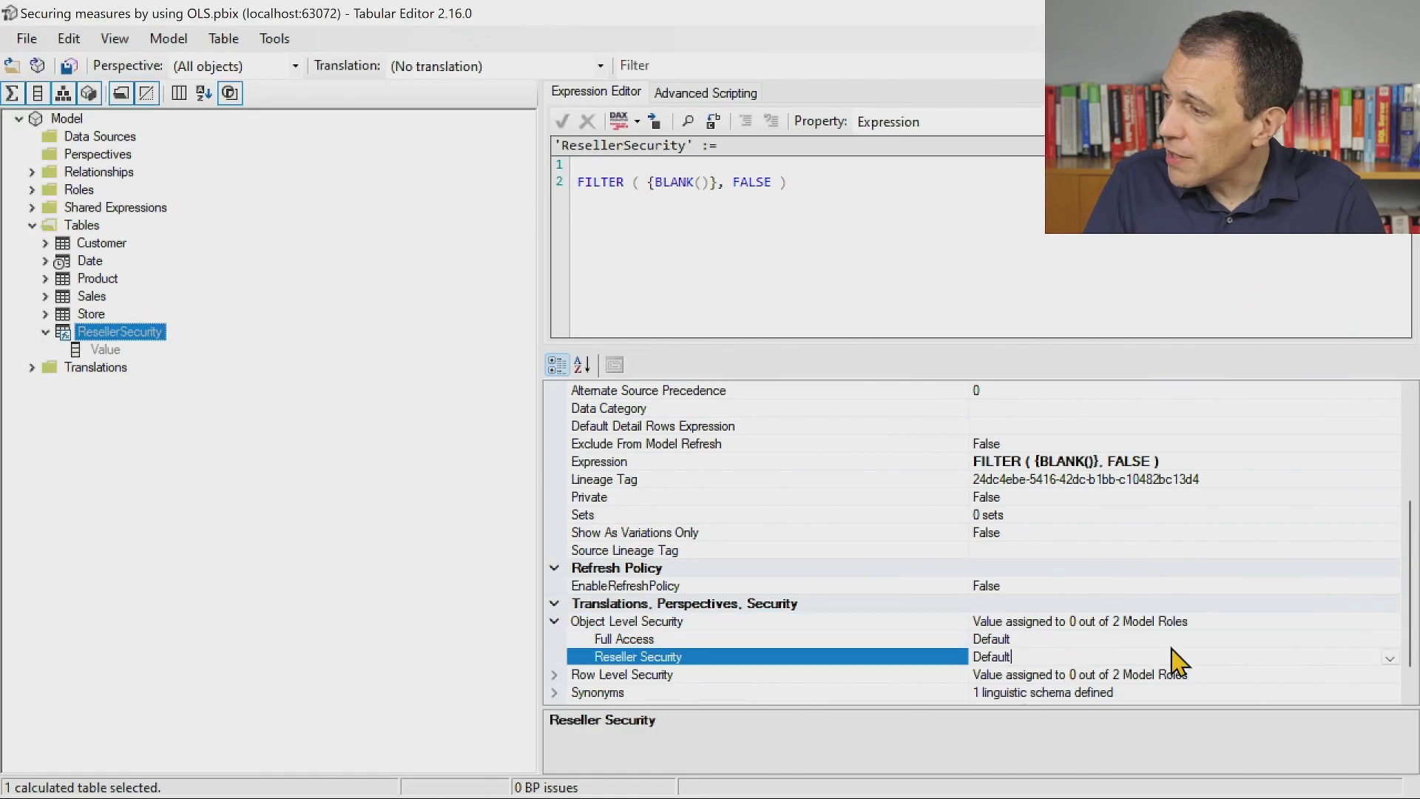
pyautogui.click(1390, 657)
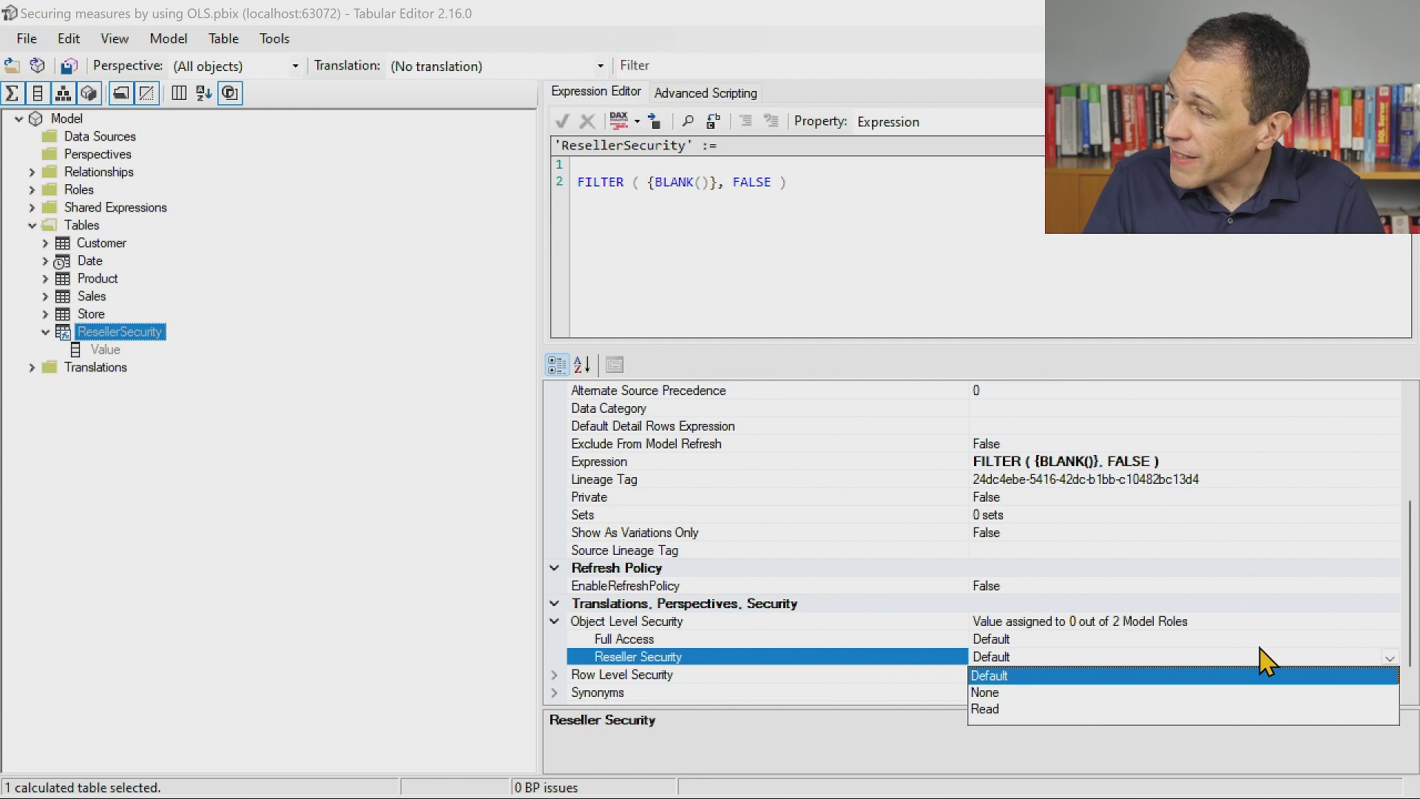
pyautogui.click(994, 692)
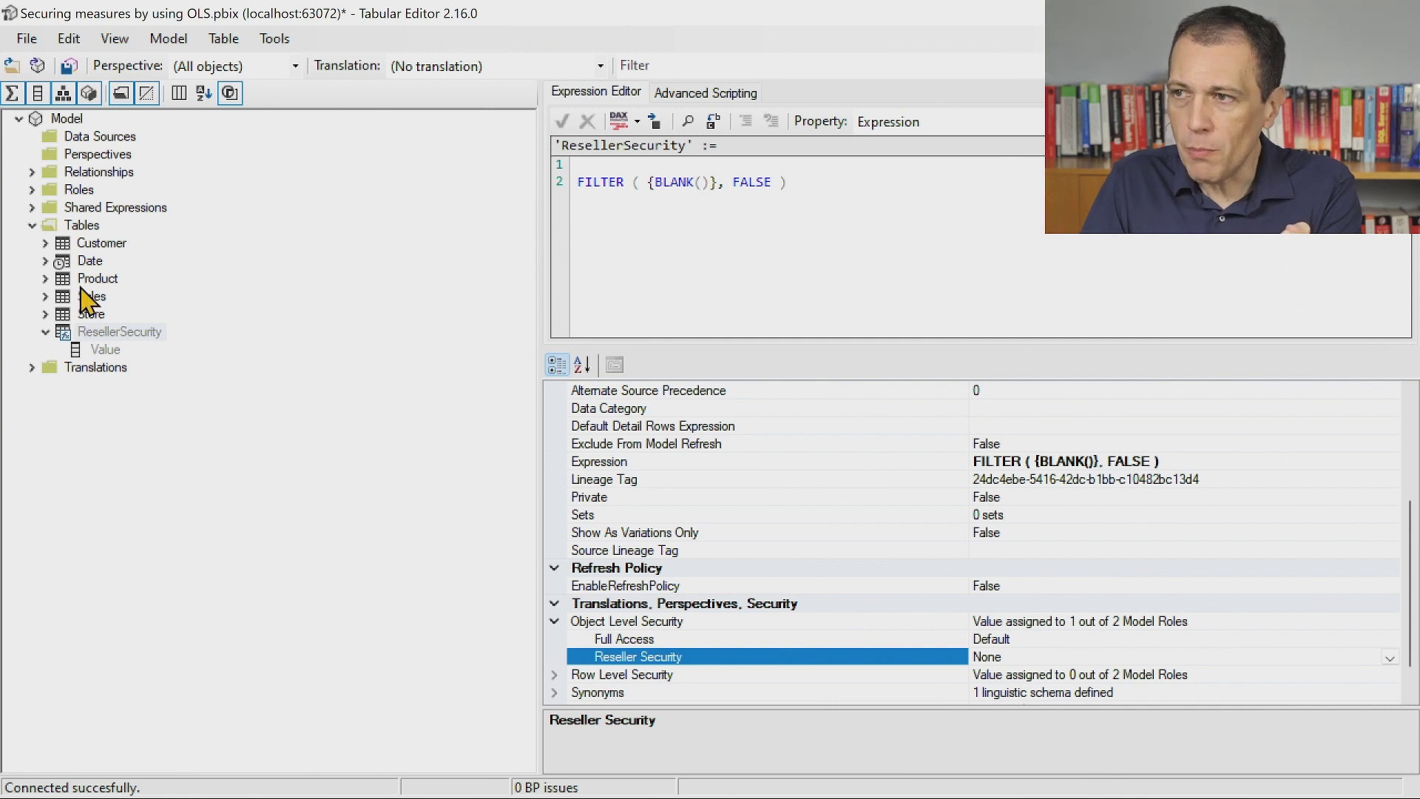
# Step: Add the variable definition VAR Security = ResellerSecurity above the existing expression of the Sales table's Reseller Value measure
pyautogui.click(45, 296)
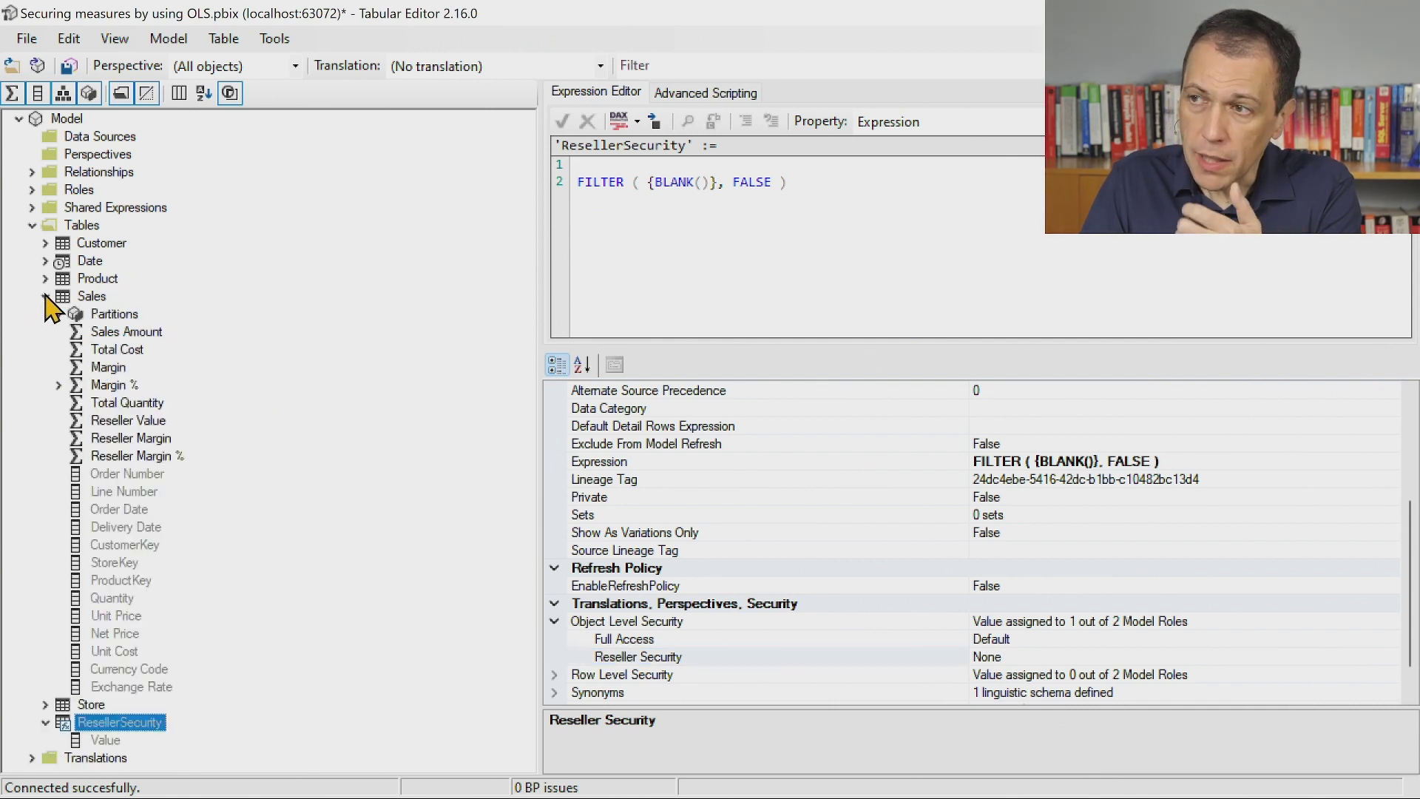
pyautogui.click(125, 422)
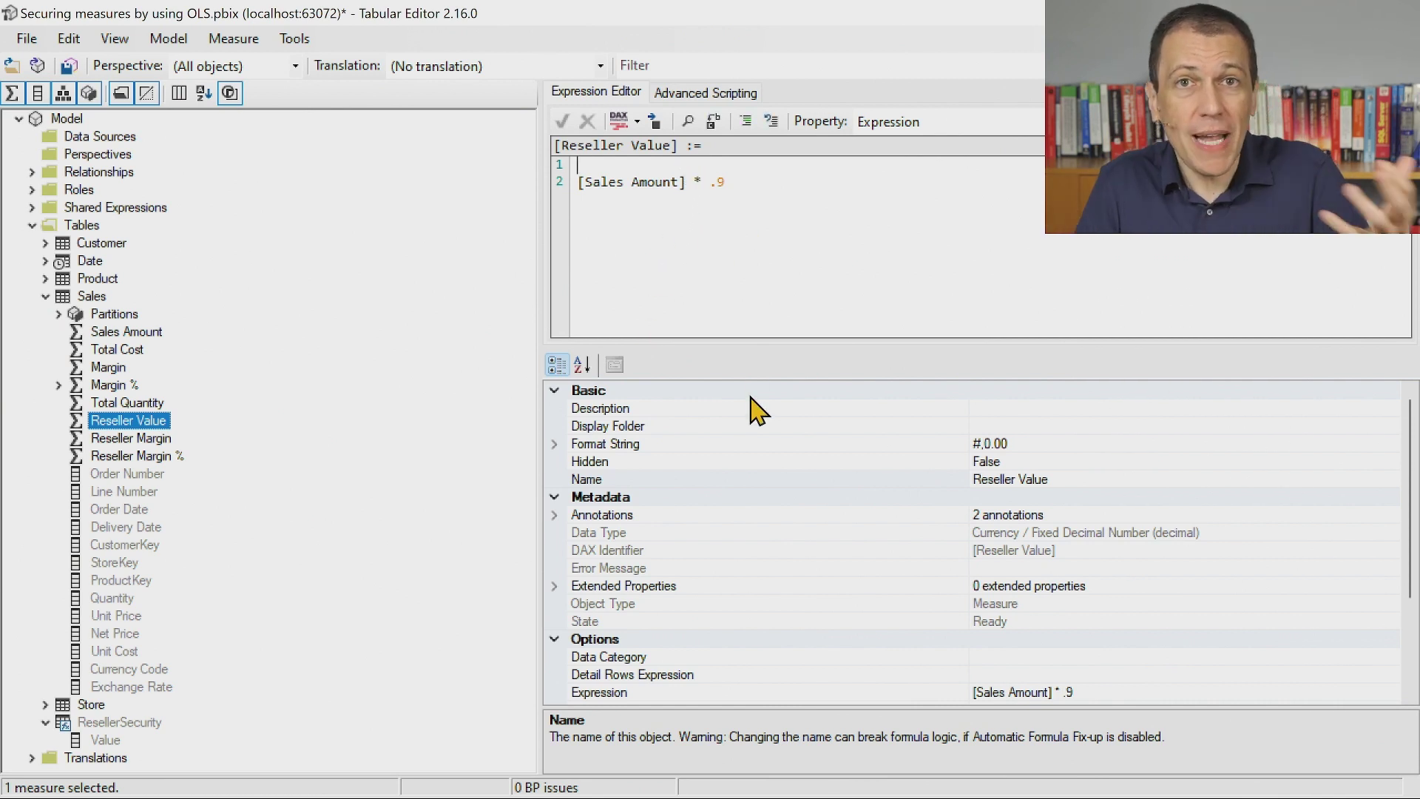
pyautogui.write('V')
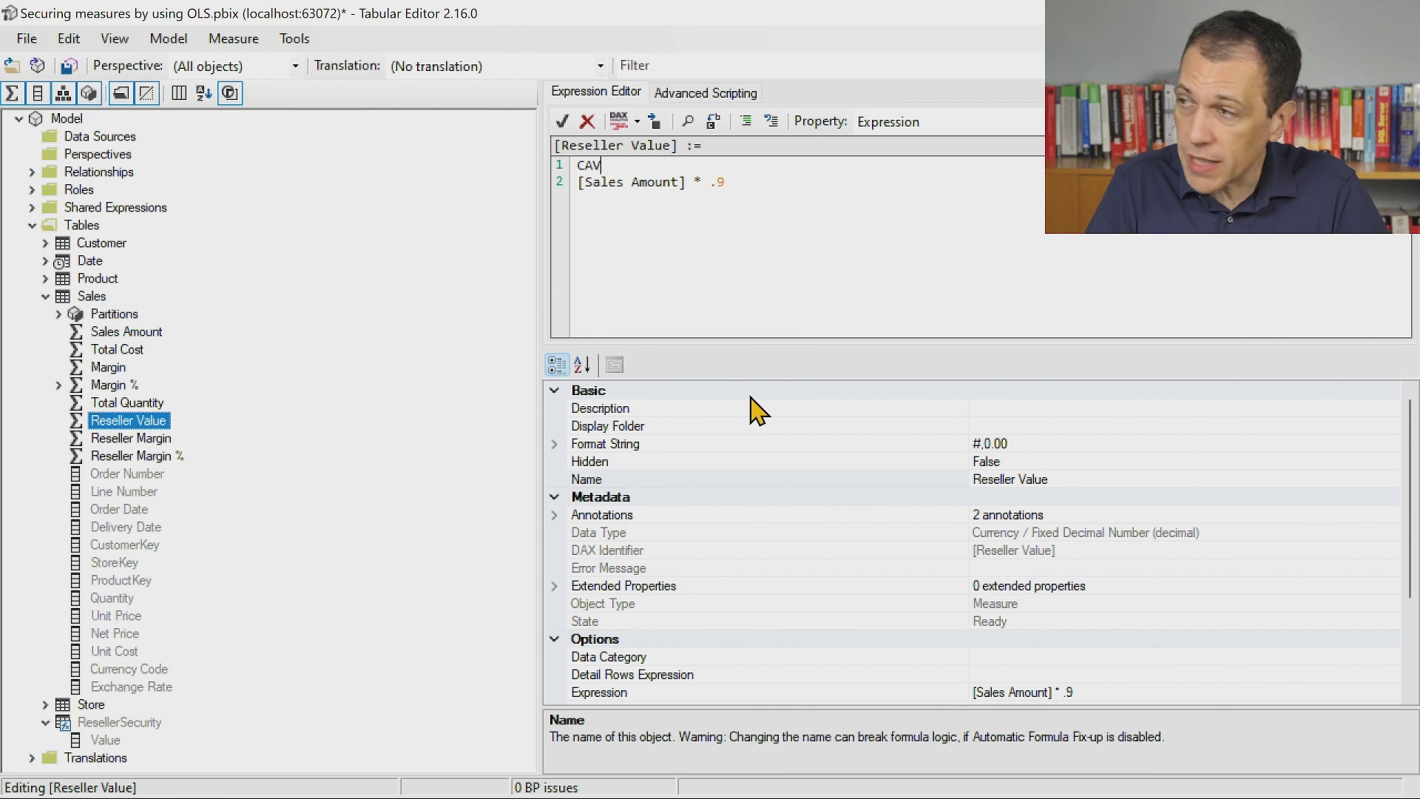
pyautogui.press('BackSpace')
pyautogui.press('BackSpace')
pyautogui.press('BackSpace')
pyautogui.write('VAR')
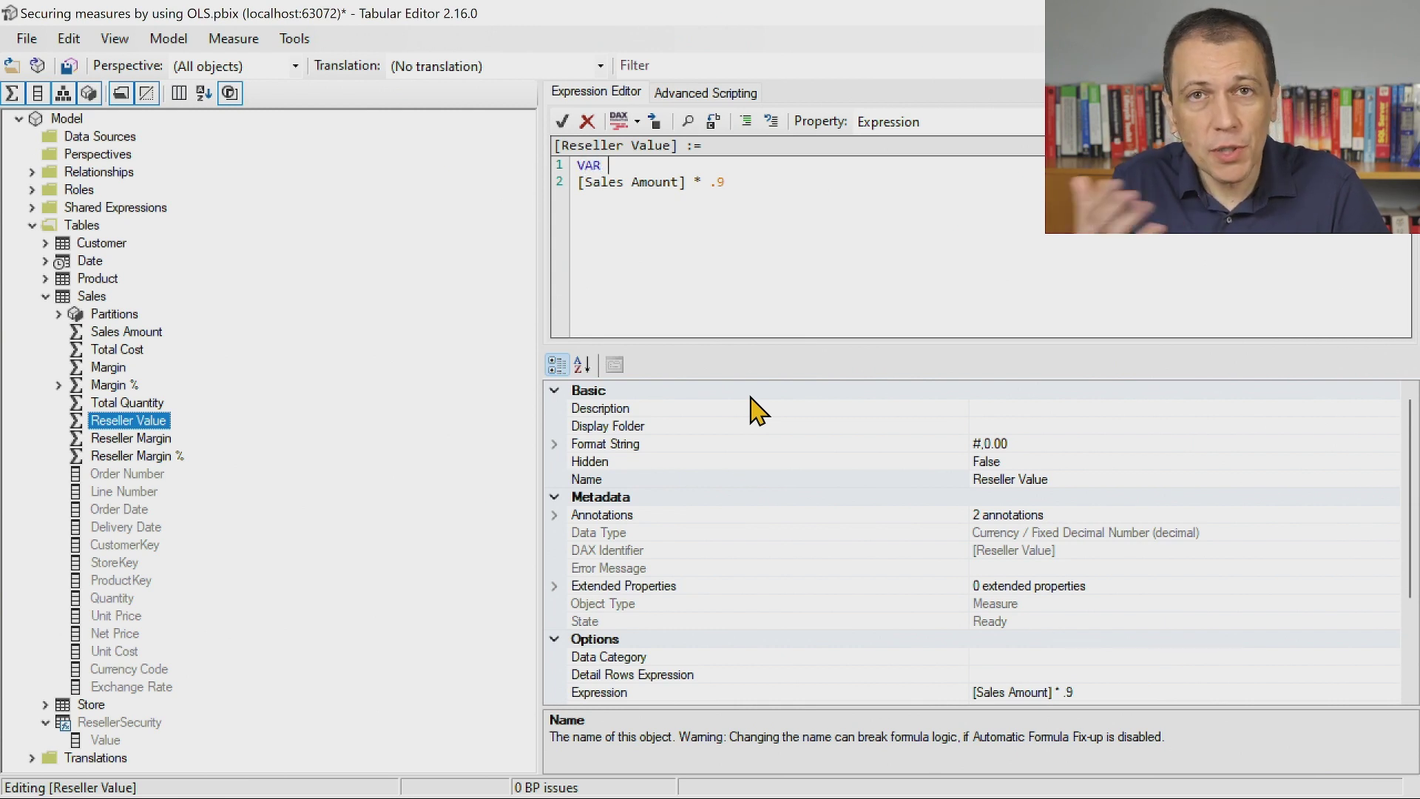
pyautogui.write(' Security')
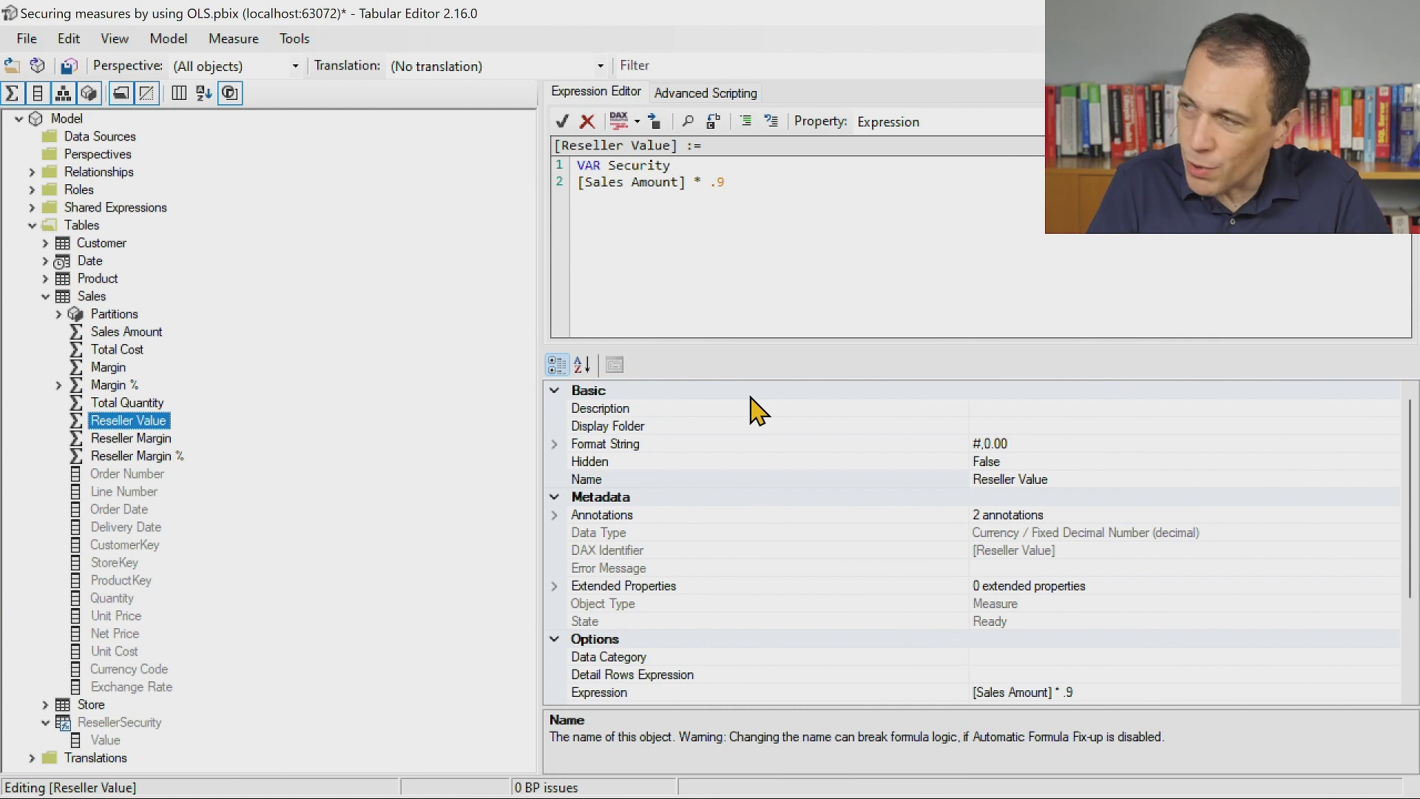
pyautogui.write(' = Re')
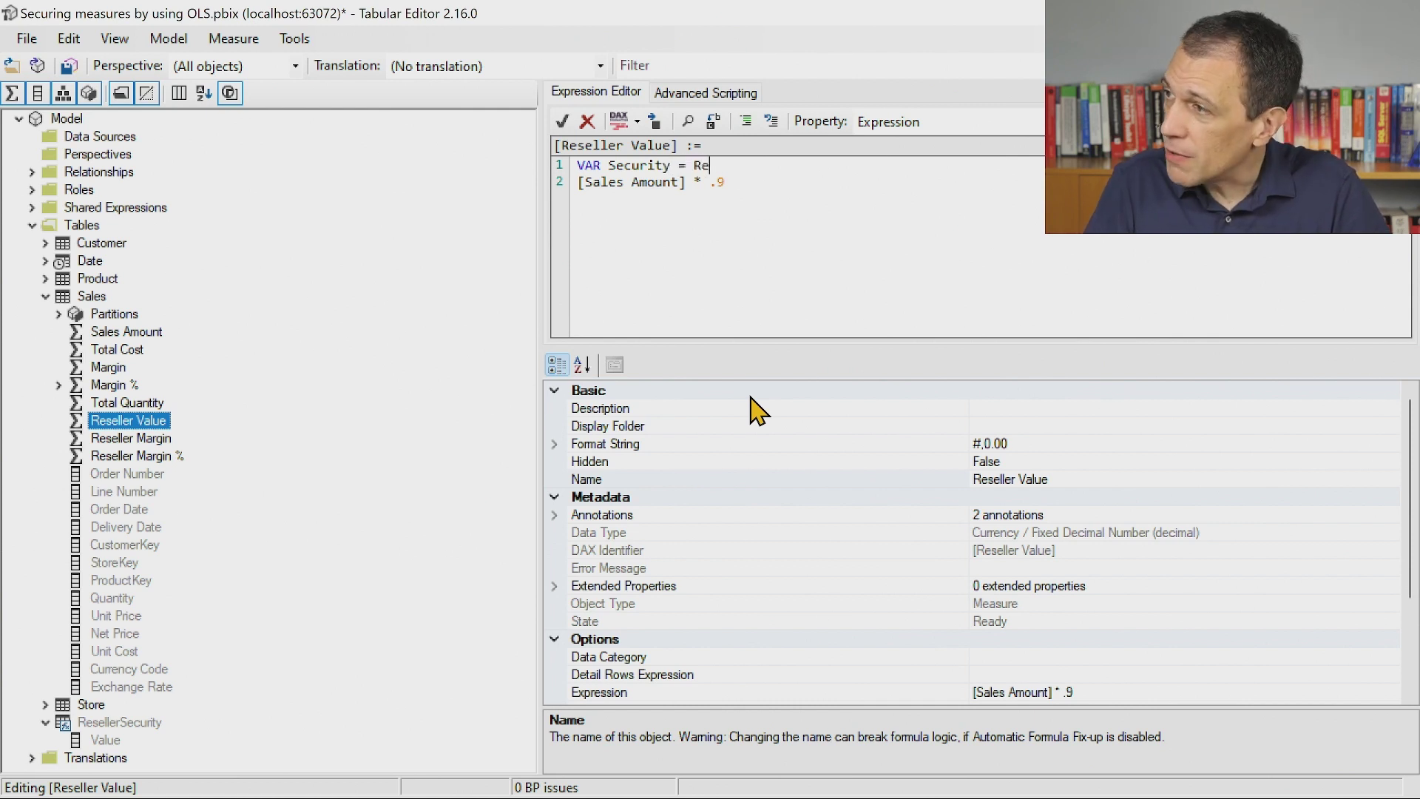
pyautogui.write('sellerSecurity')
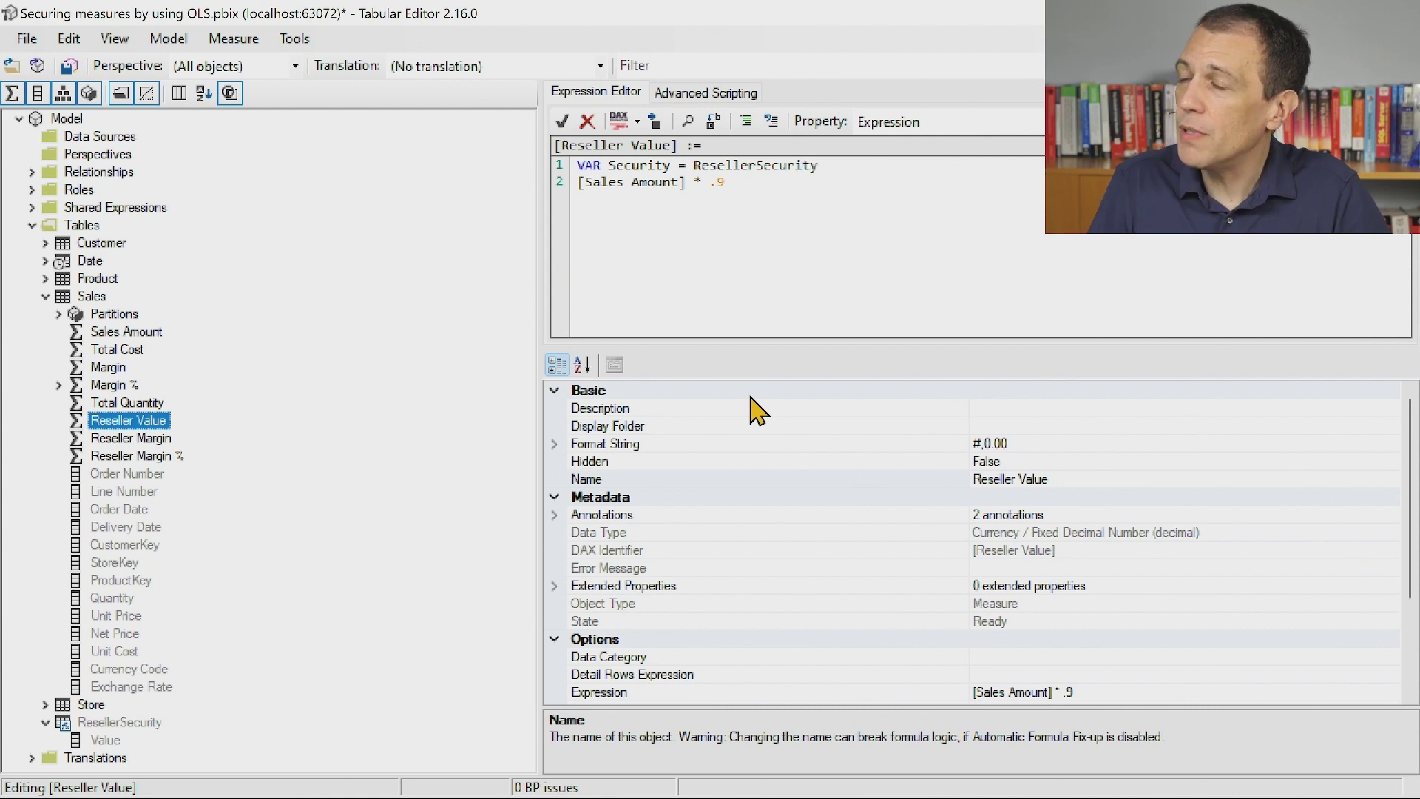
# Step: Put RETURN in front of [Sales Amount] * .9 and accept the Reseller Value measure's new expression
pyautogui.press('Return')
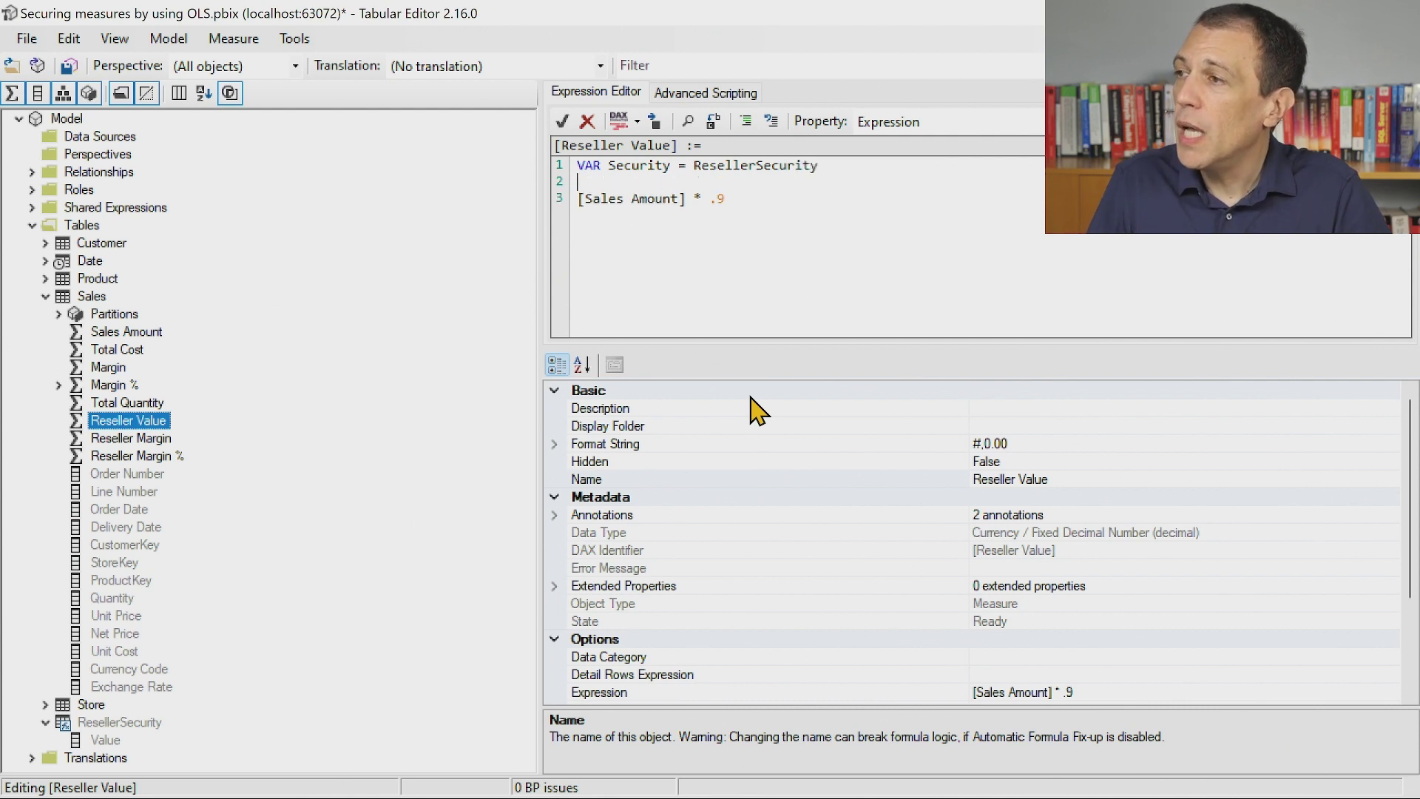
pyautogui.write('RETURN')
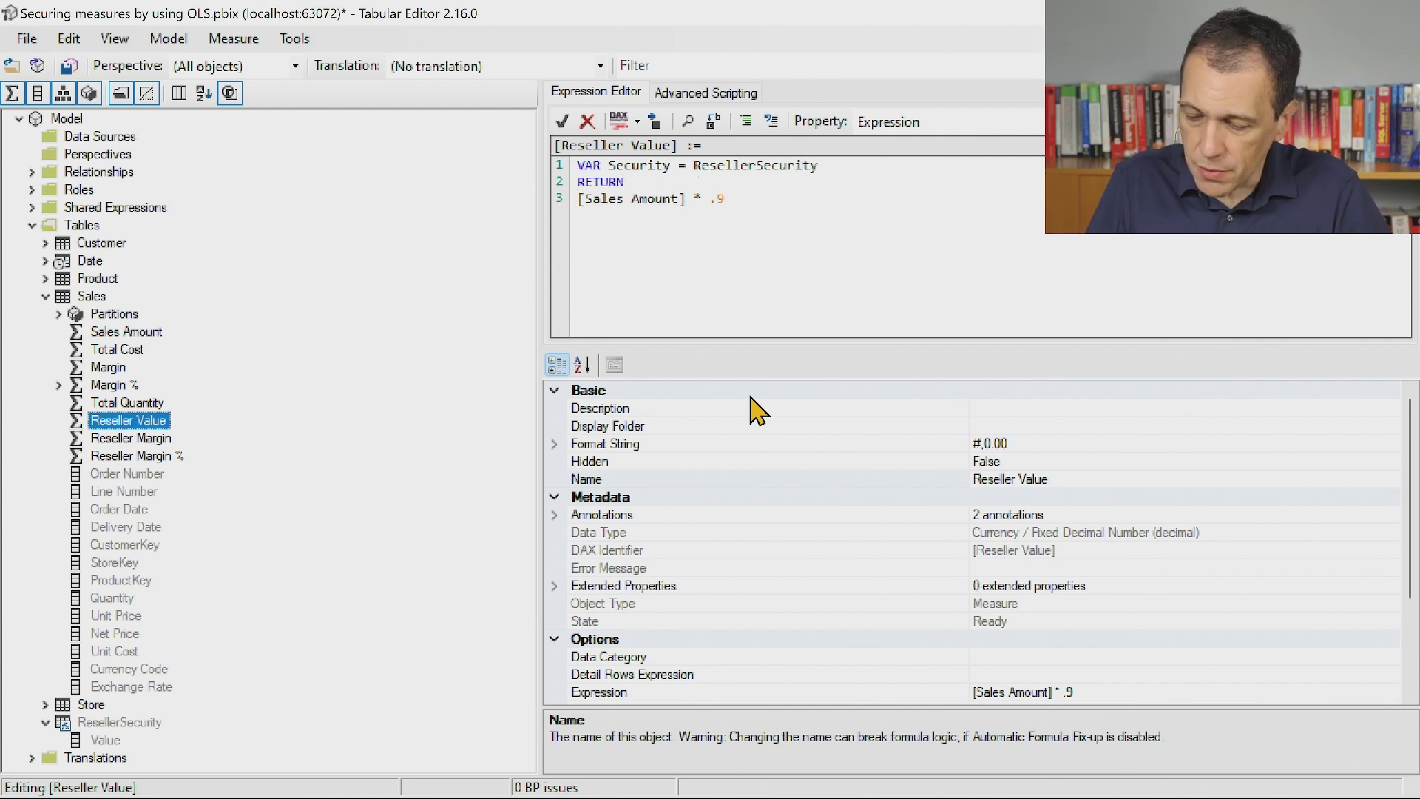
pyautogui.press('Delete')
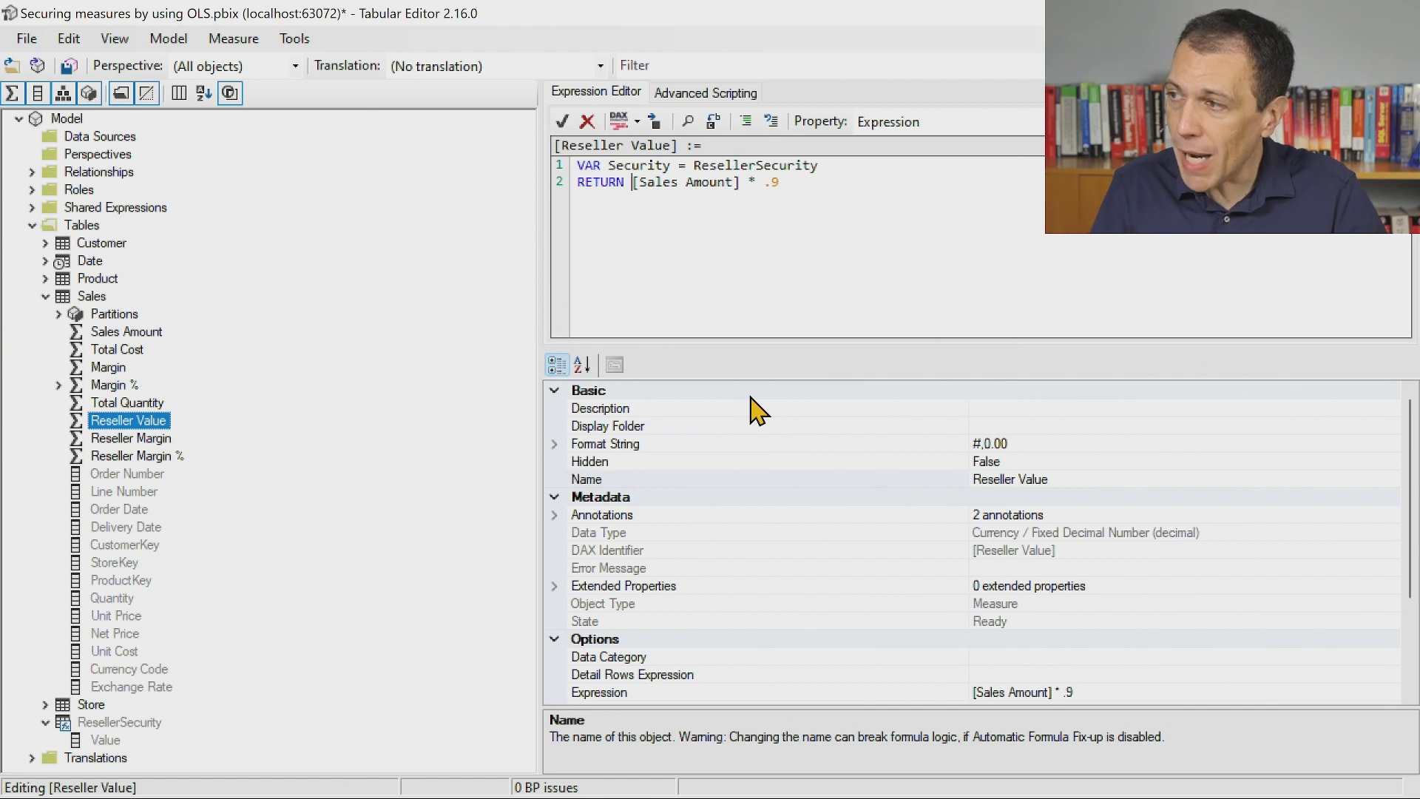
pyautogui.scroll(3, 929, 279)
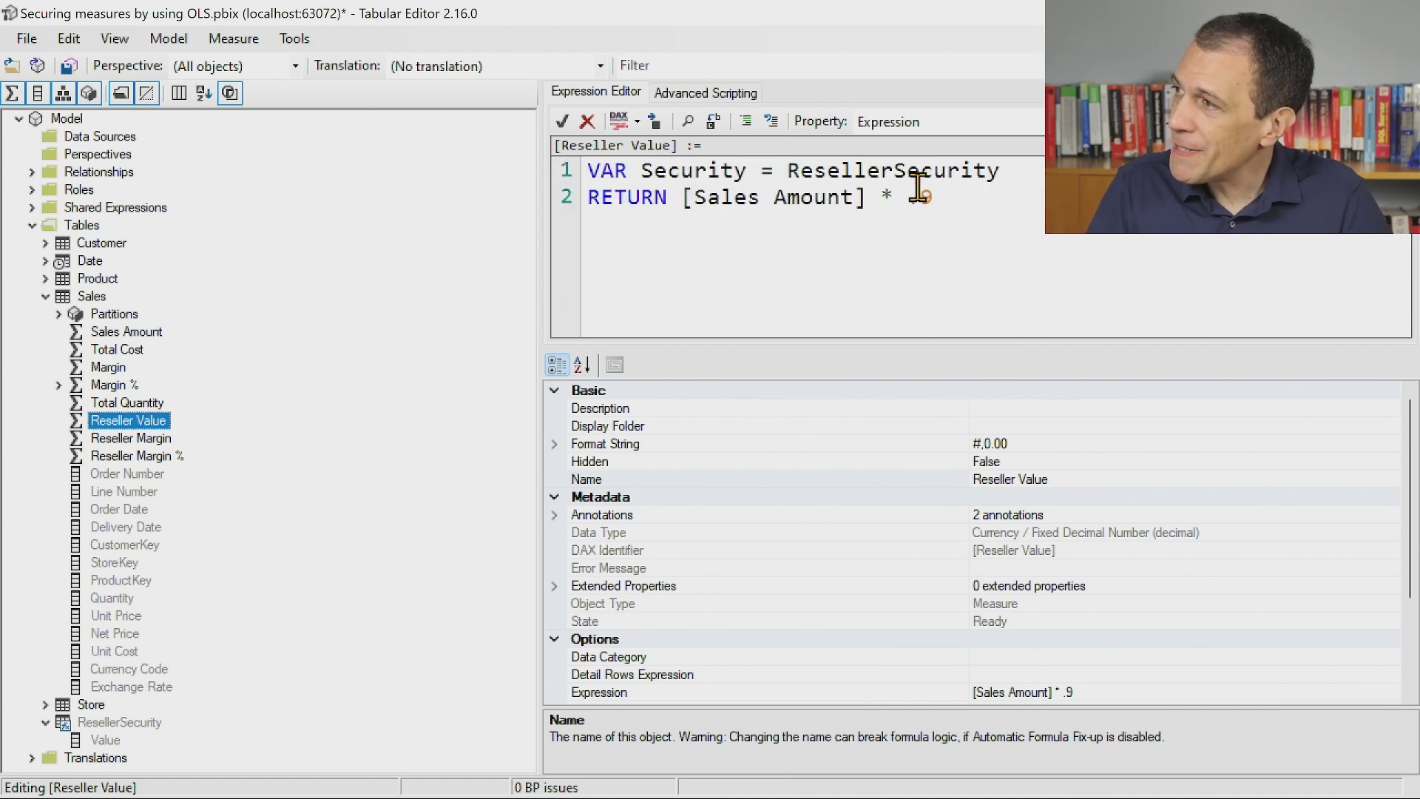
pyautogui.doubleClick(927, 197)
pyautogui.doubleClick(921, 174)
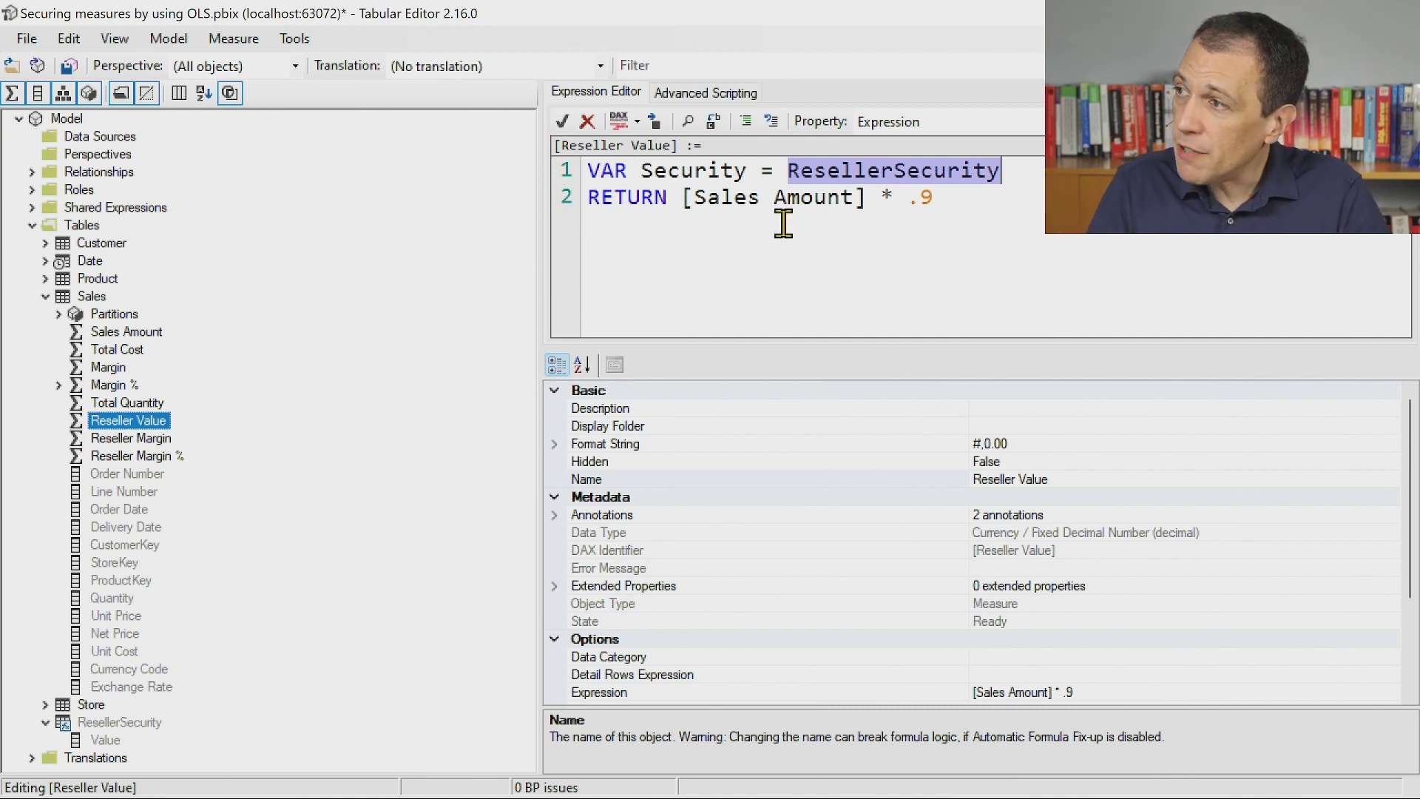
pyautogui.click(560, 123)
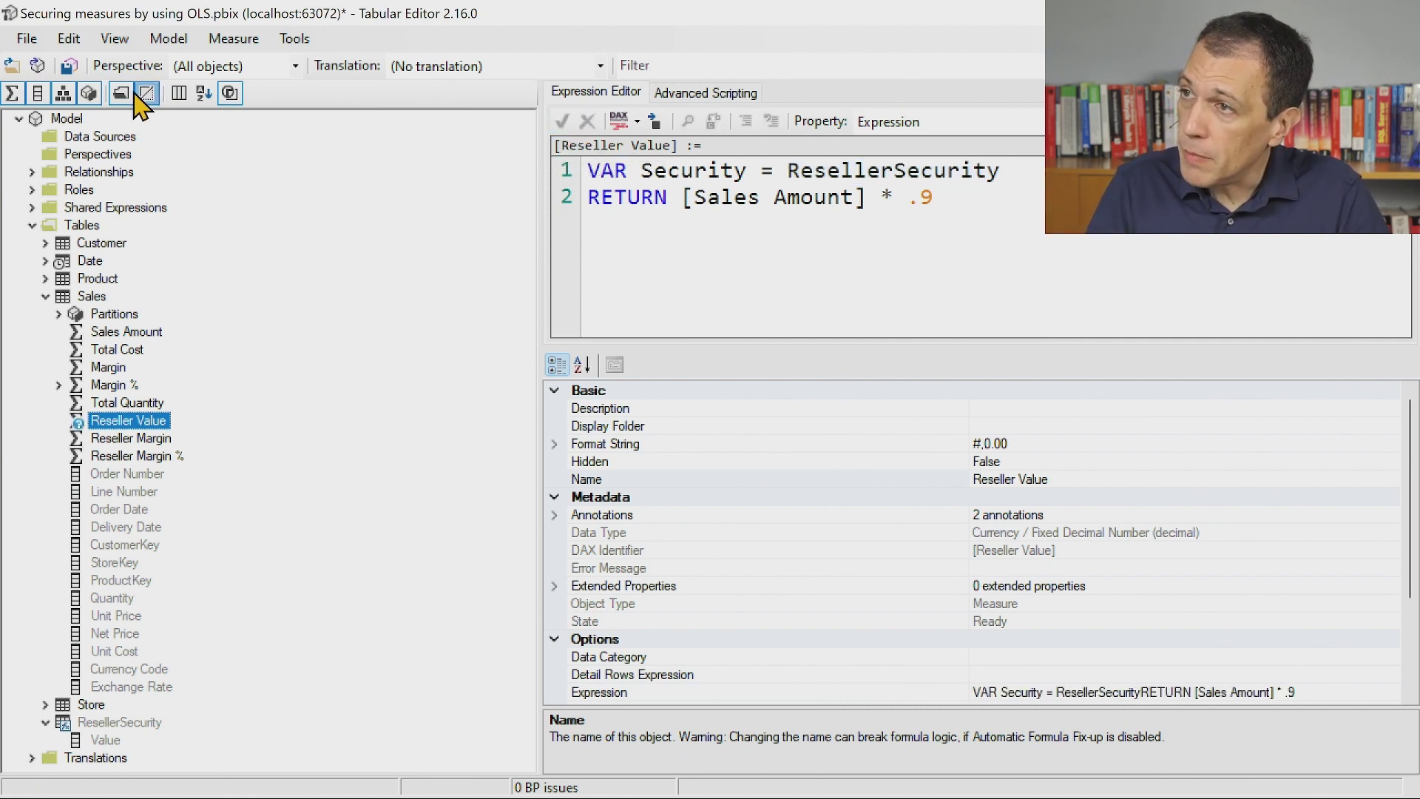
# Step: Save the model changes, then switch to Power BI Desktop and show the Reseller Value measure's formula in the report view
pyautogui.click(27, 39)
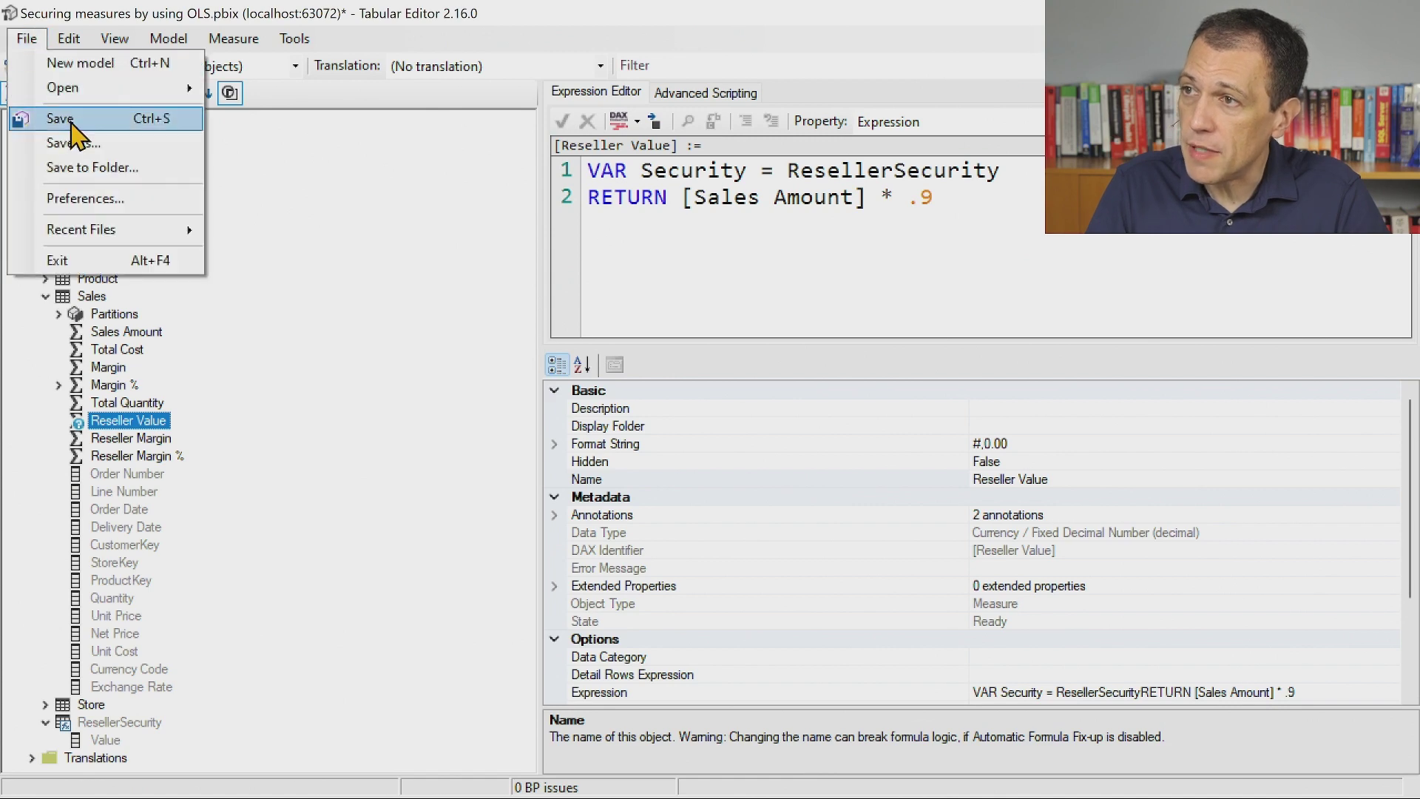
pyautogui.click(71, 119)
pyautogui.hotkey('alt', 'Tab')
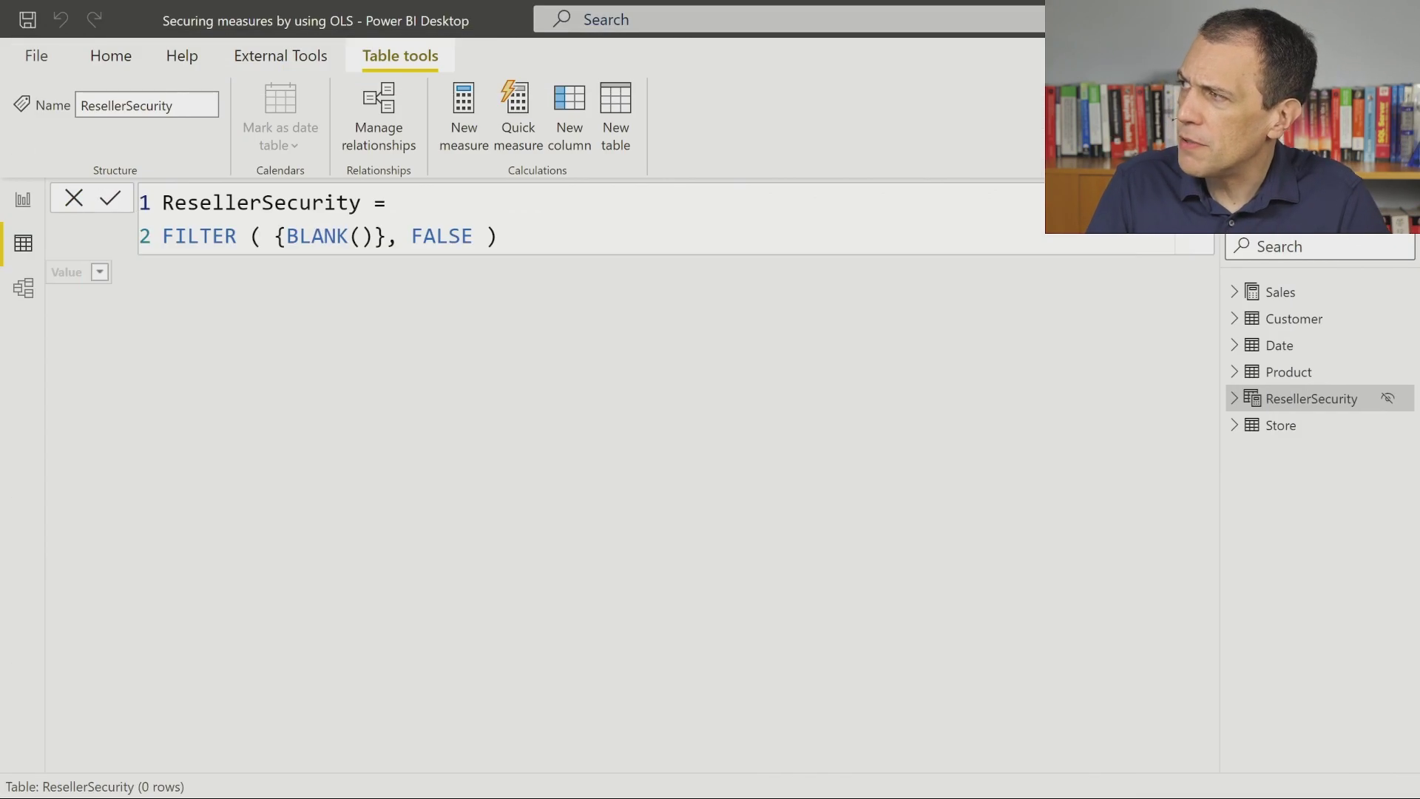
pyautogui.click(28, 203)
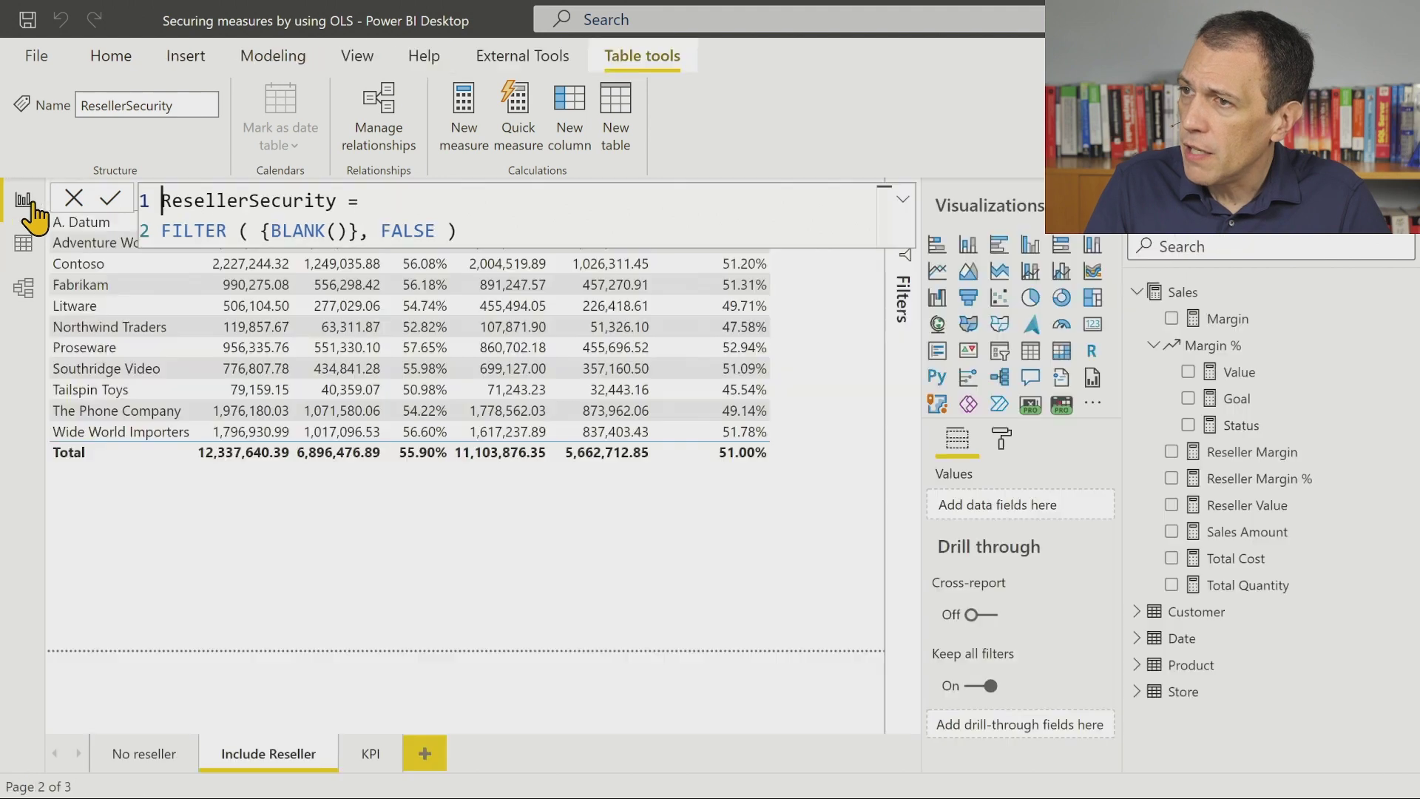
pyautogui.click(1250, 505)
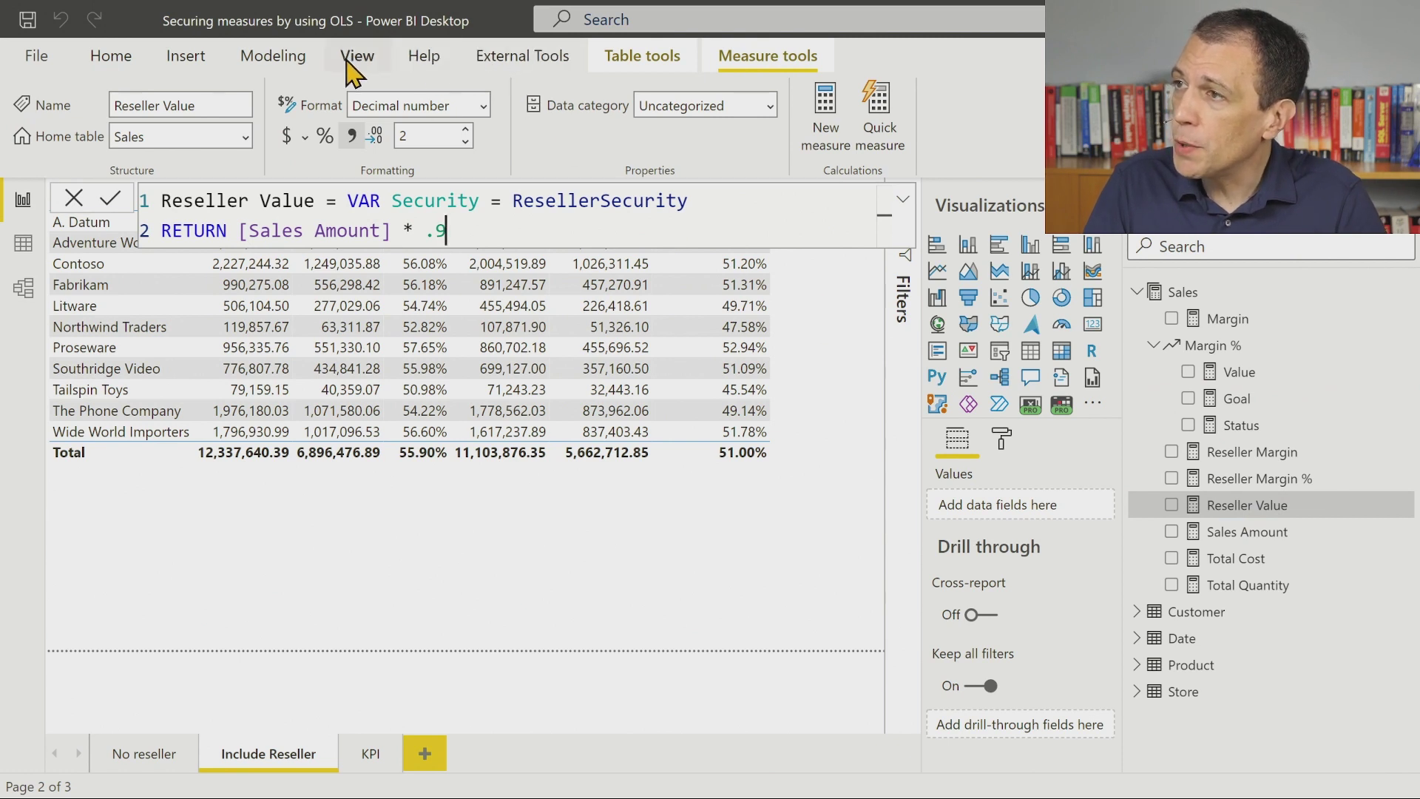
# Step: View the Include Reseller report page as the Reseller Security role
pyautogui.click(303, 65)
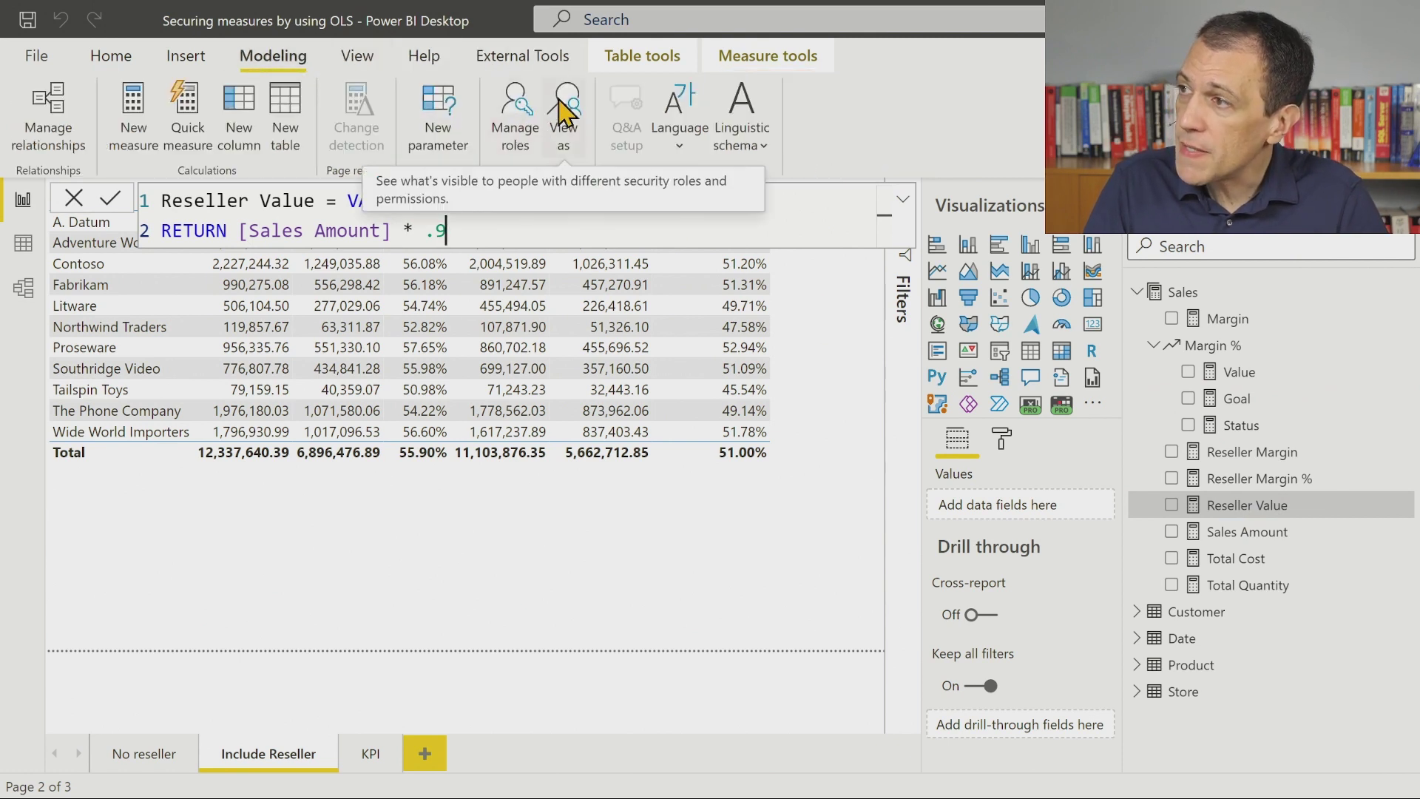
pyautogui.click(564, 113)
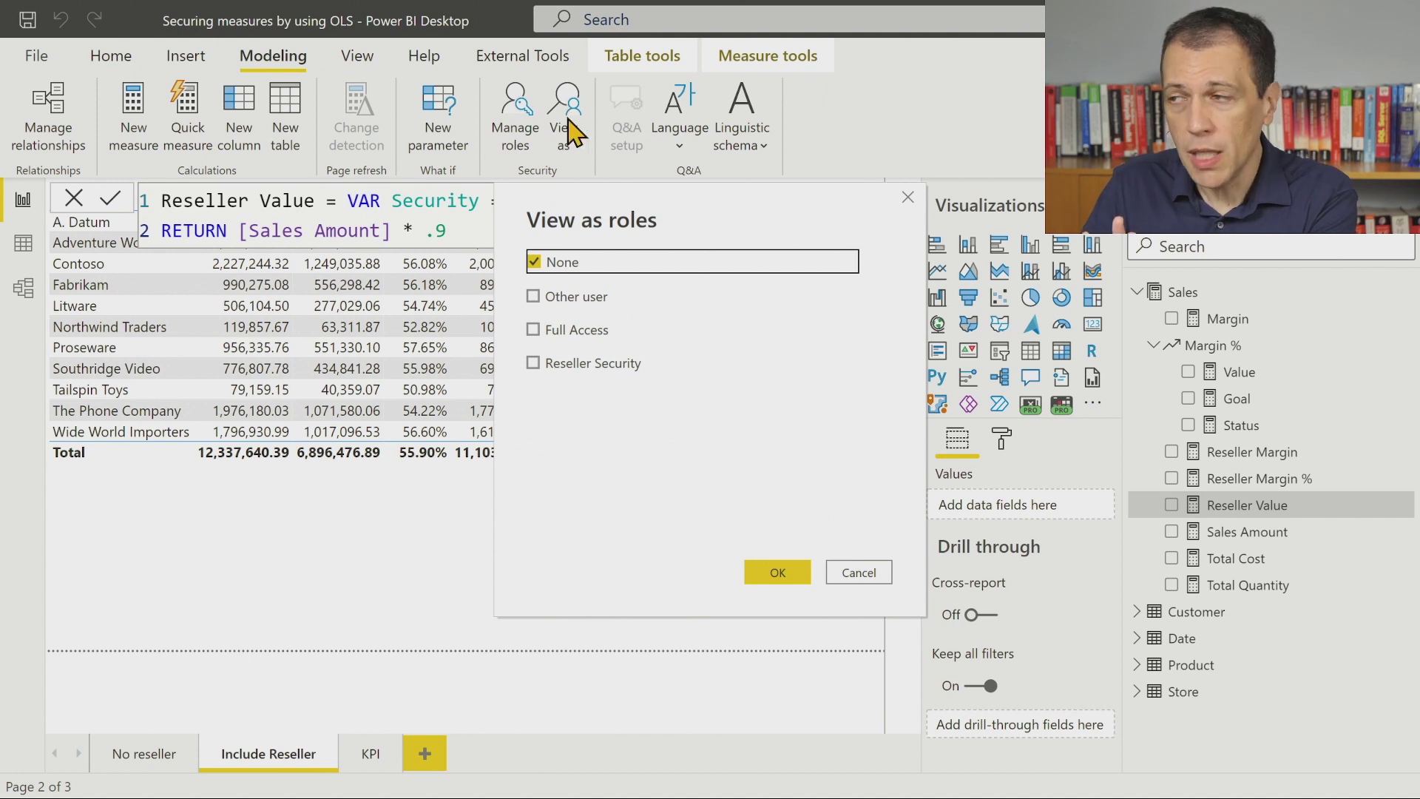
pyautogui.click(532, 363)
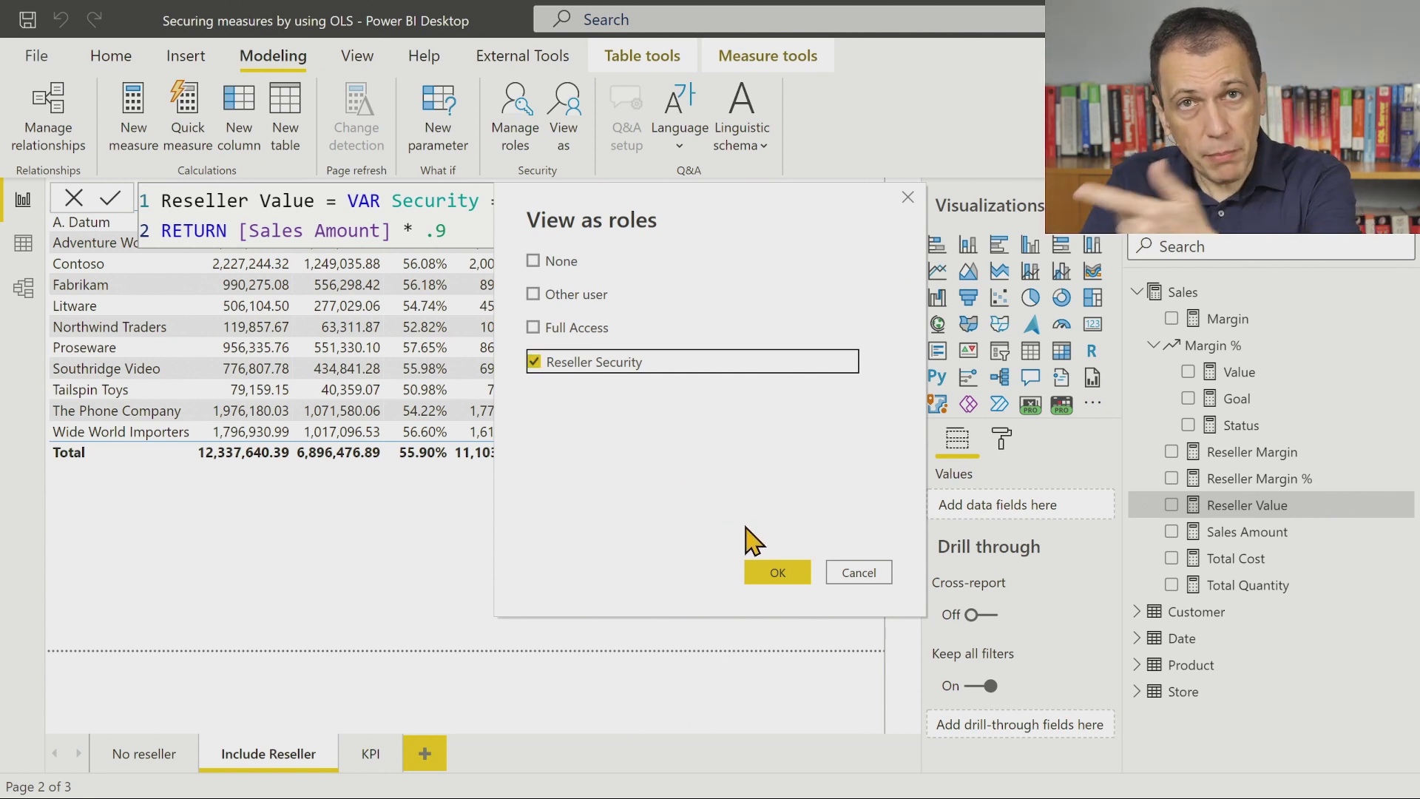
pyautogui.click(784, 570)
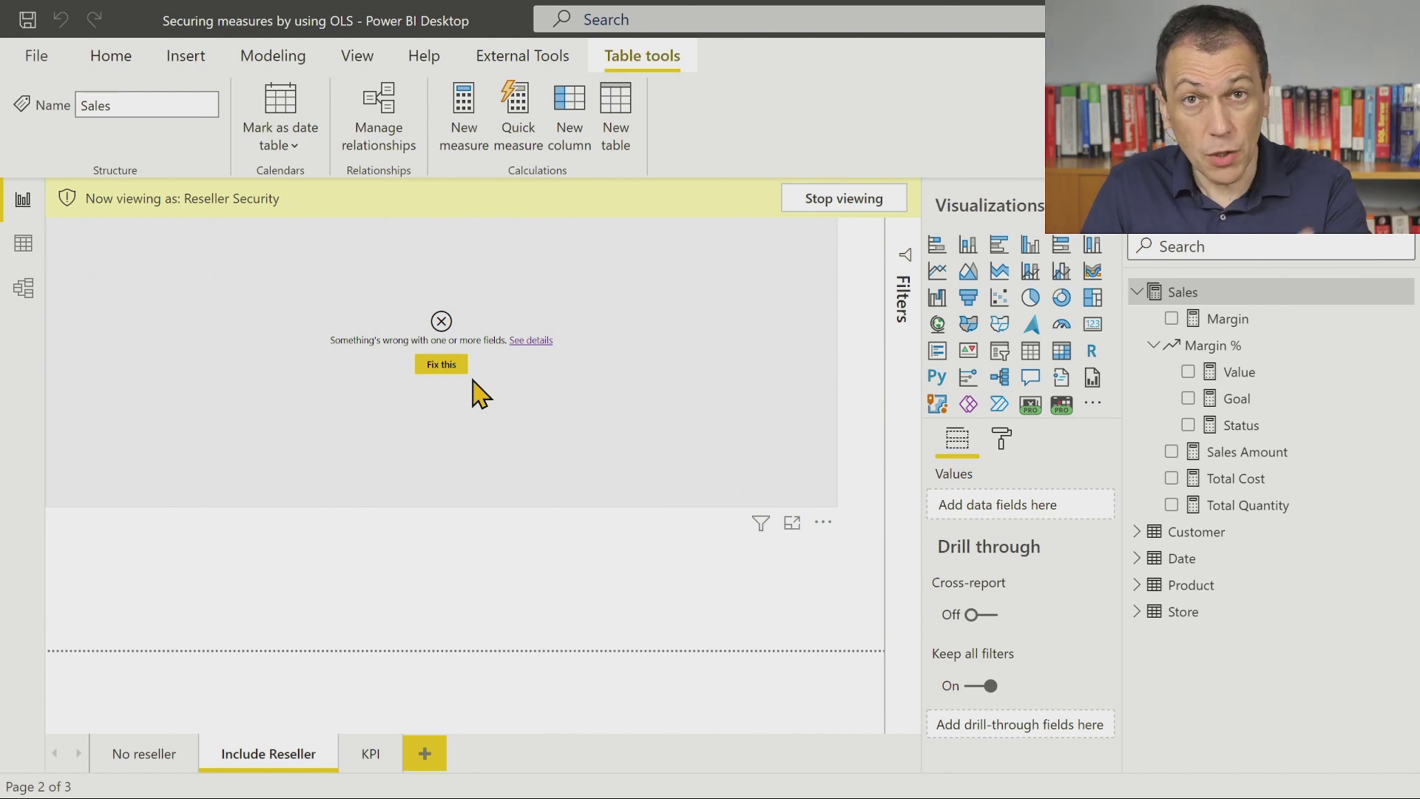
# Step: Check the No reseller and KPI report pages under the Reseller Security role and stop viewing as that role
pyautogui.click(148, 754)
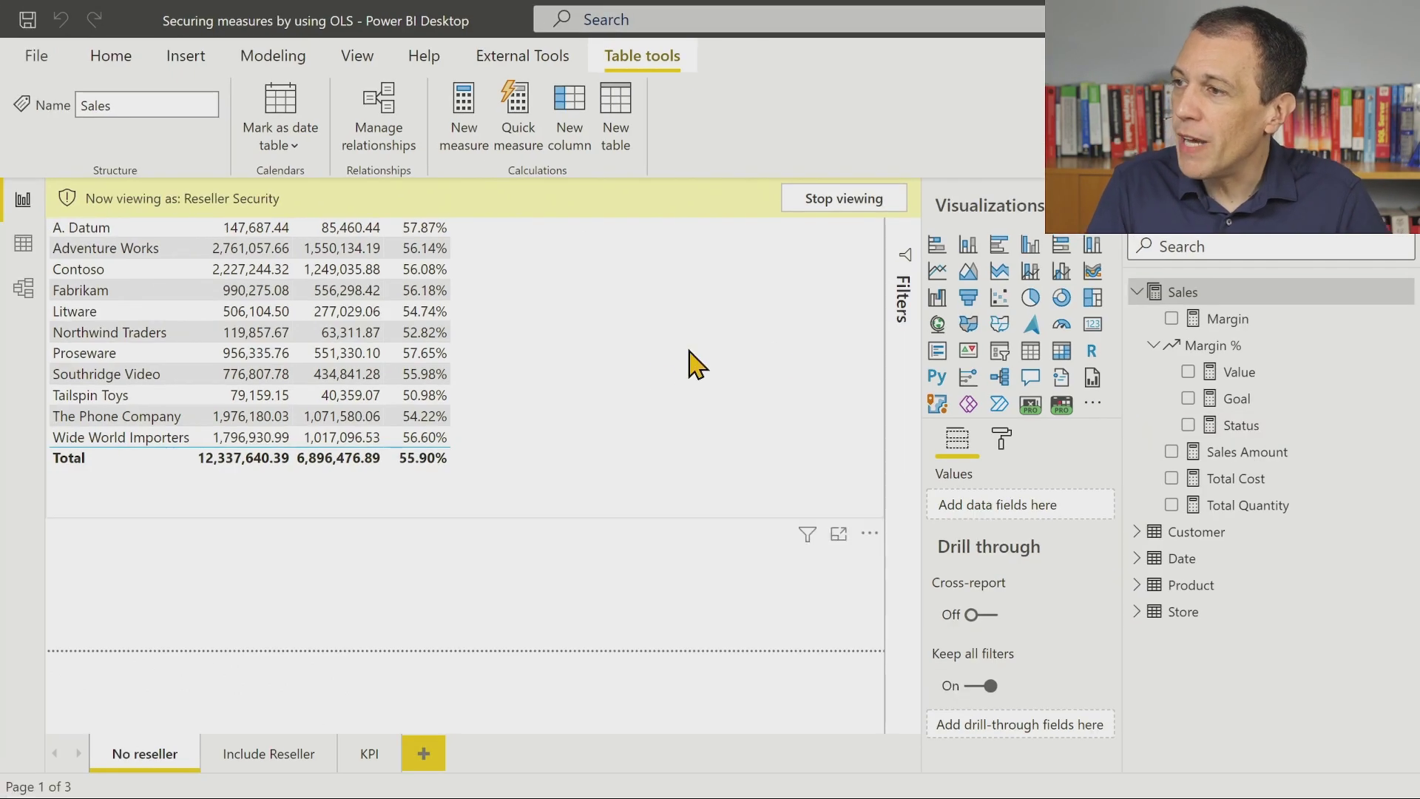
pyautogui.click(370, 753)
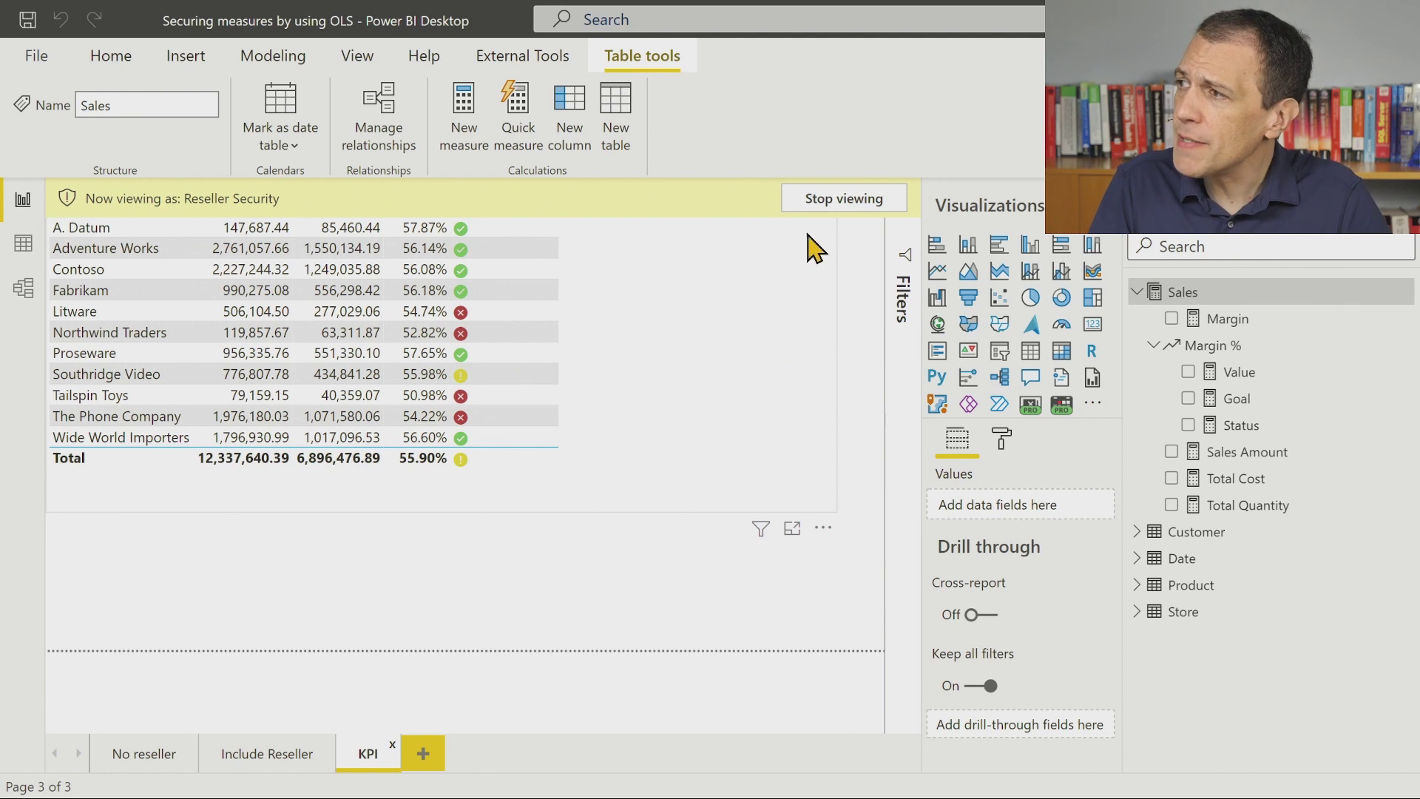
pyautogui.click(888, 198)
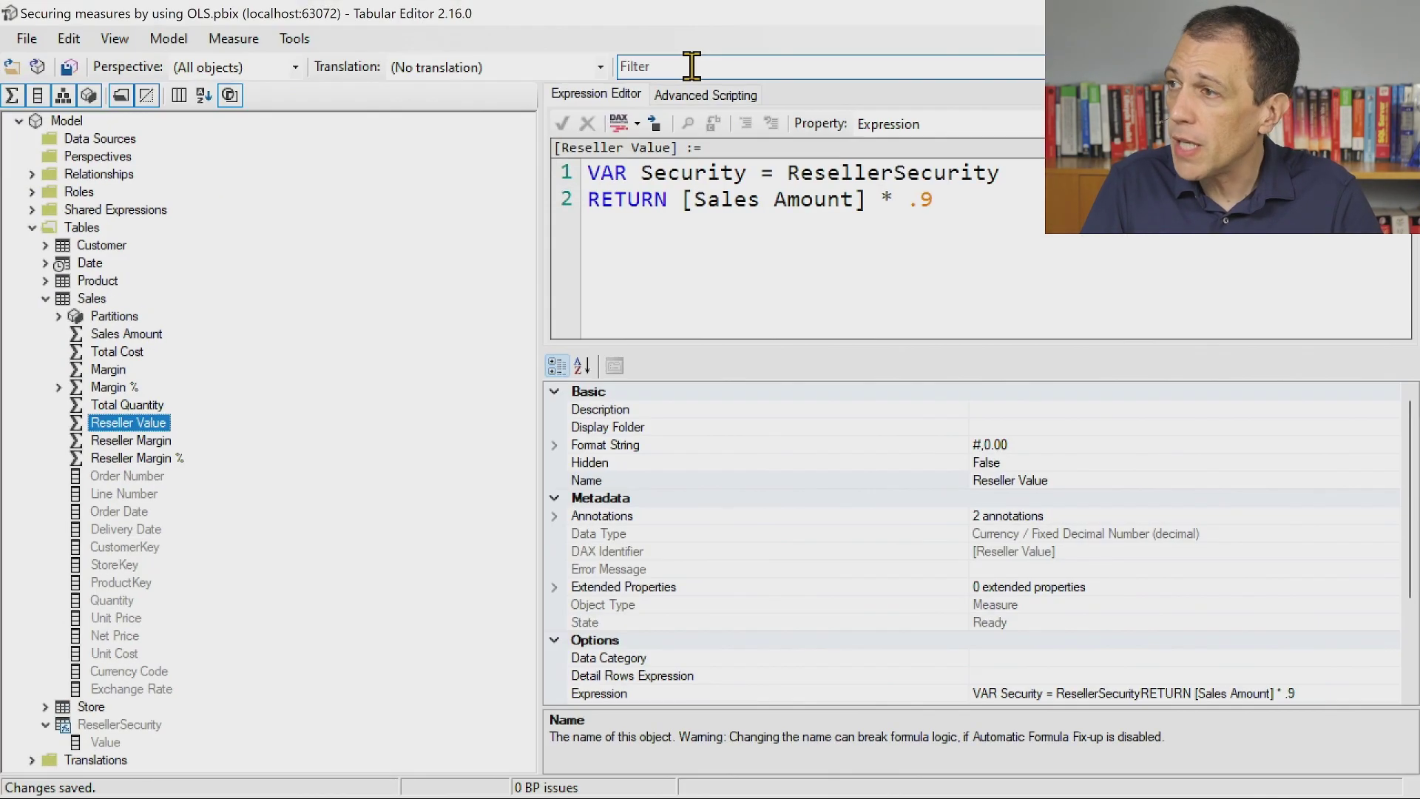
# Step: Examine the status expression of the Margin % measure's KPI in Tabular Editor, widening the expression editor and moving the window to show it fully
pyautogui.click(58, 387)
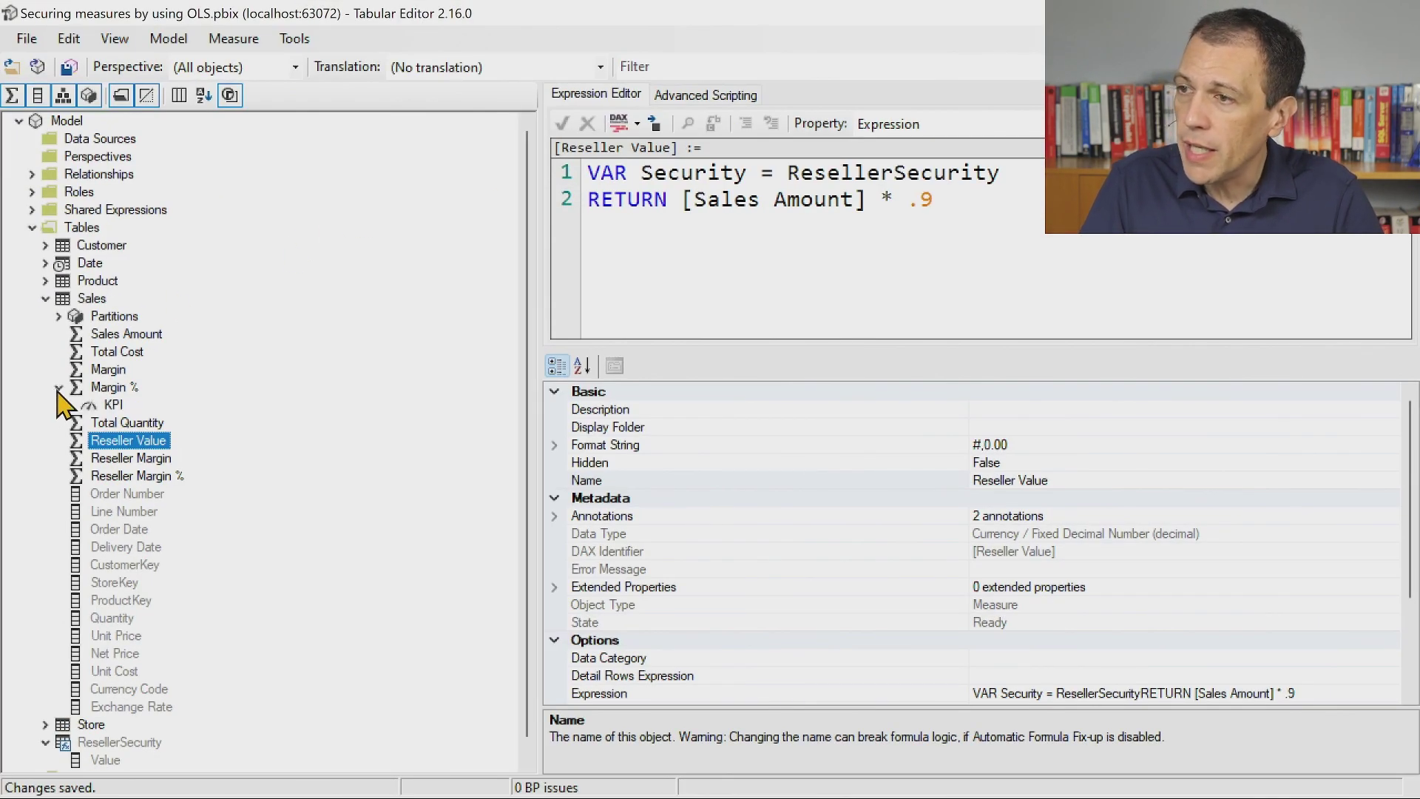
pyautogui.click(114, 404)
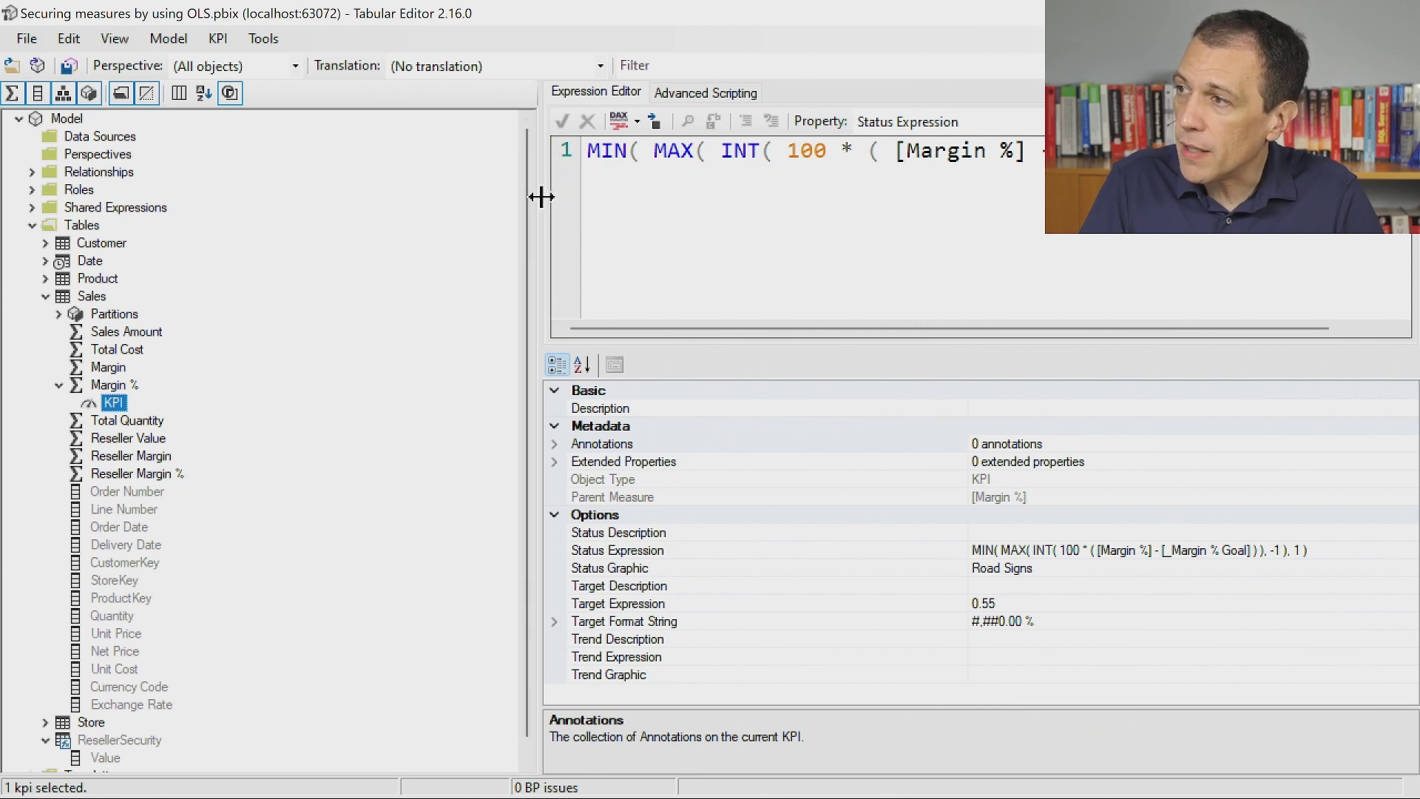
pyautogui.moveTo(540, 191); pyautogui.dragTo(263, 222)
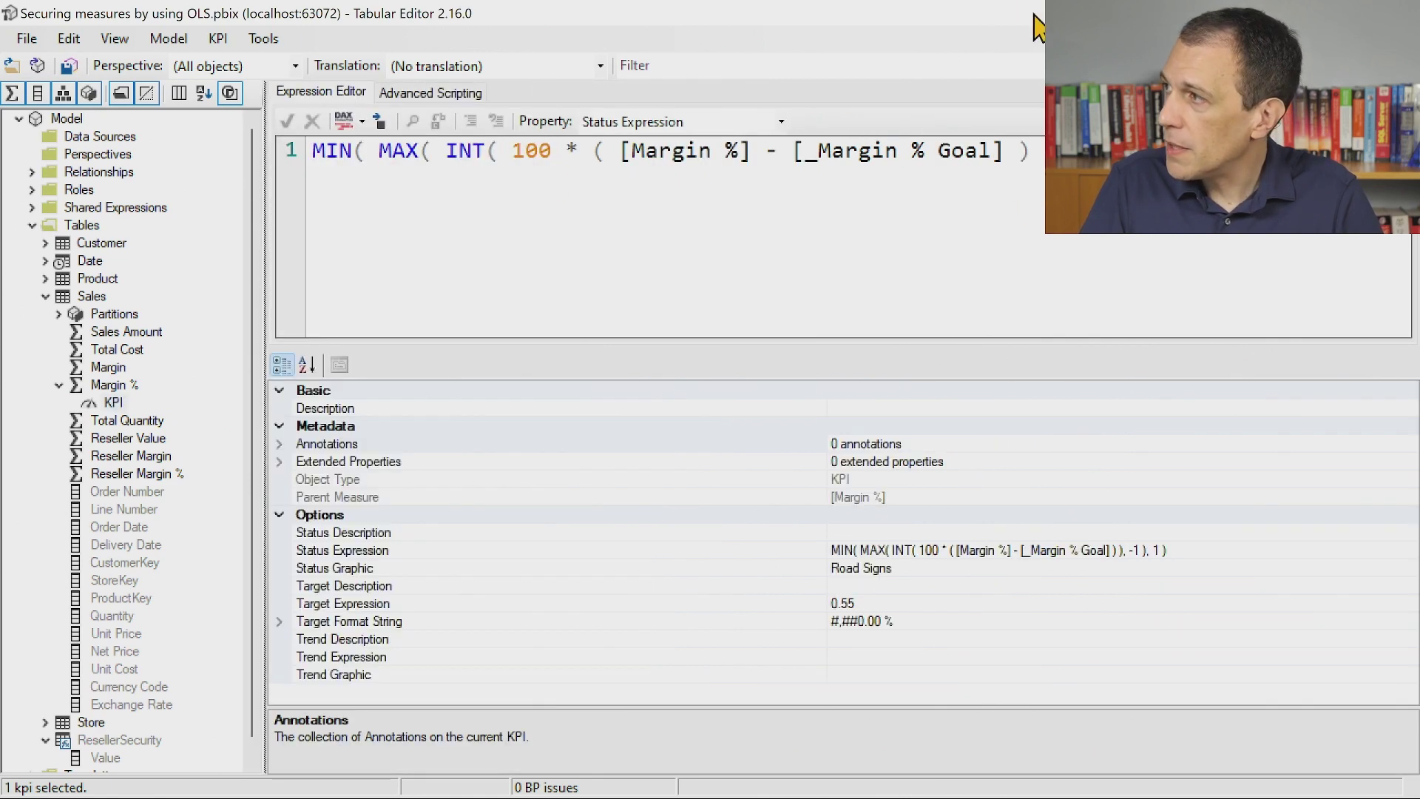
pyautogui.moveTo(1037, 22); pyautogui.dragTo(845, 264)
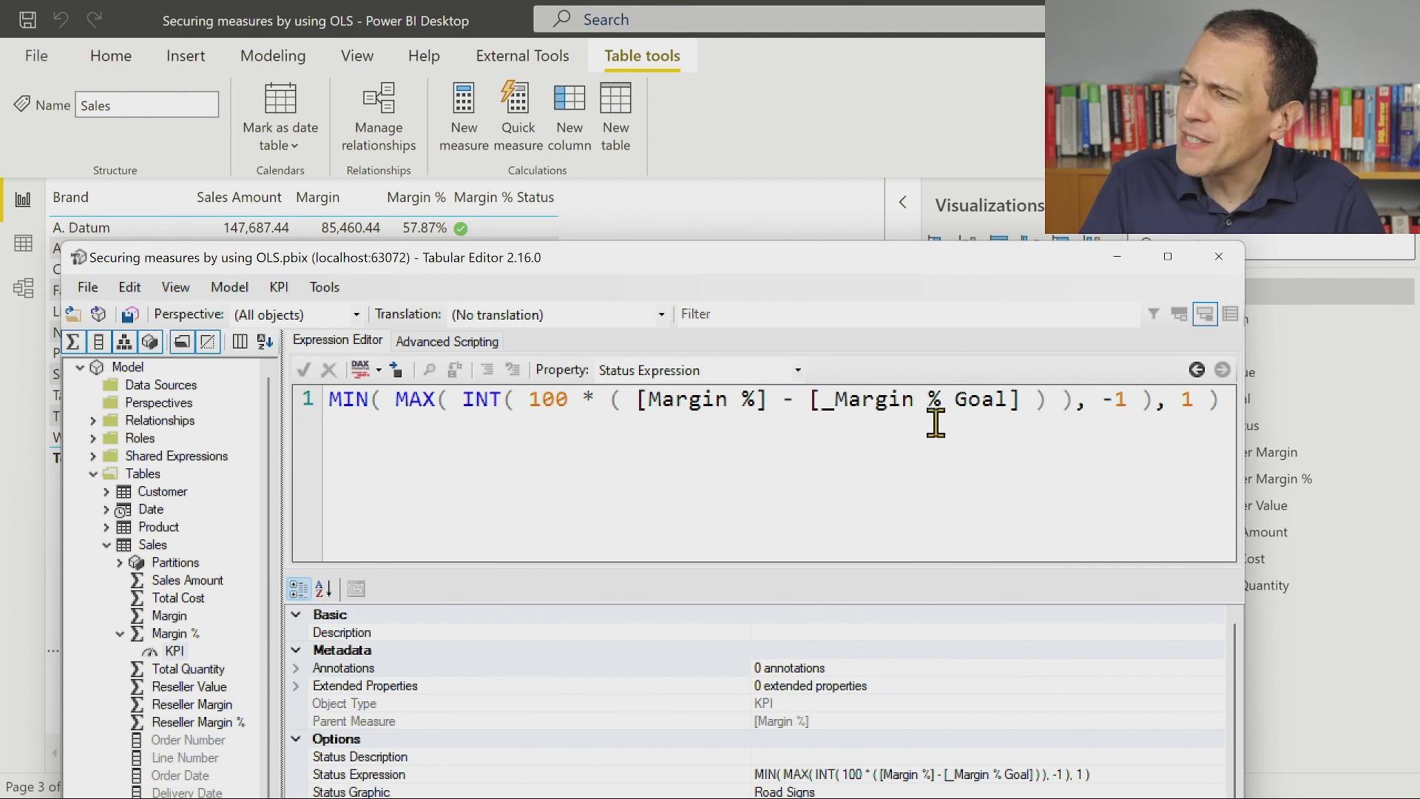
pyautogui.doubleClick(692, 399)
pyautogui.moveTo(839, 403); pyautogui.dragTo(967, 403)
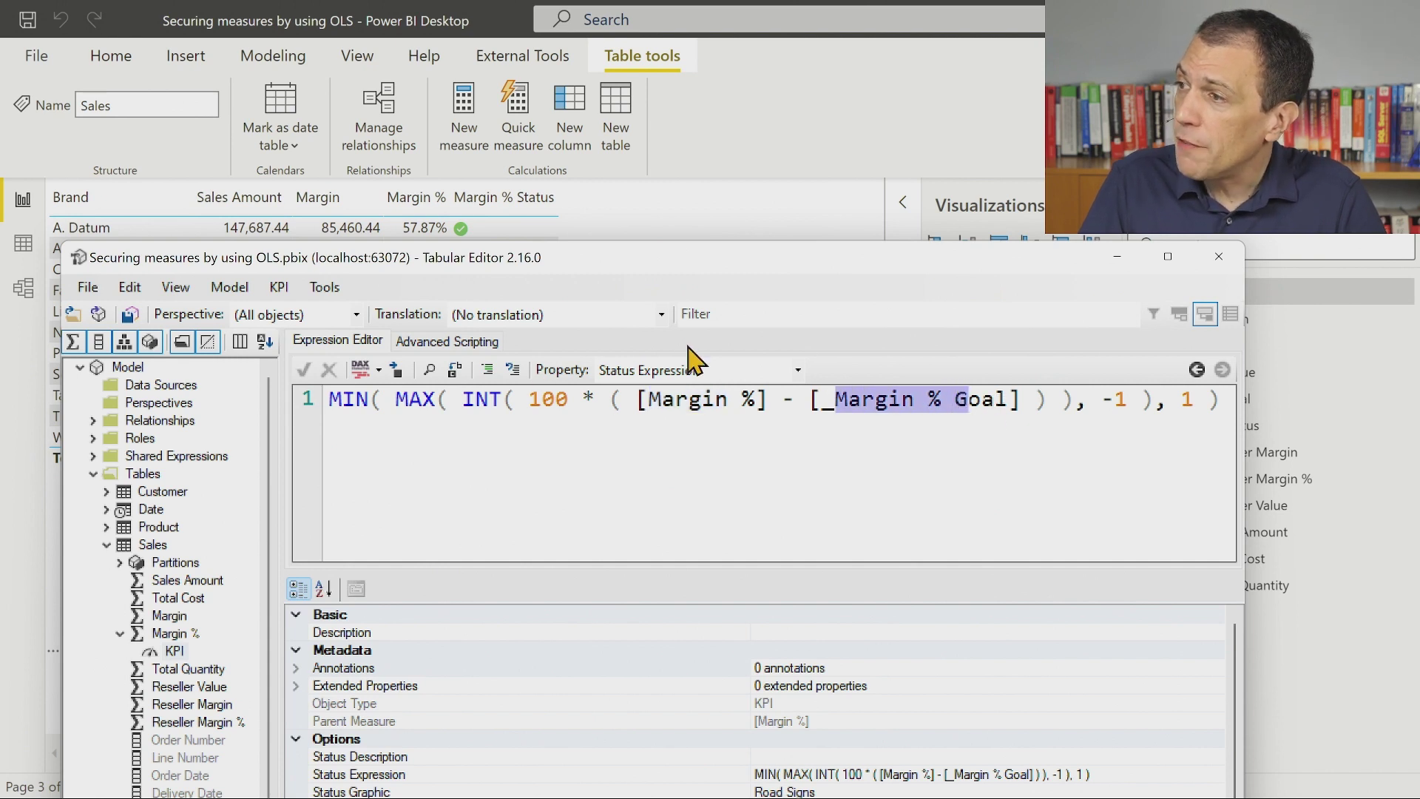
# Step: Display the Target Expression of the Margin % KPI
pyautogui.click(675, 370)
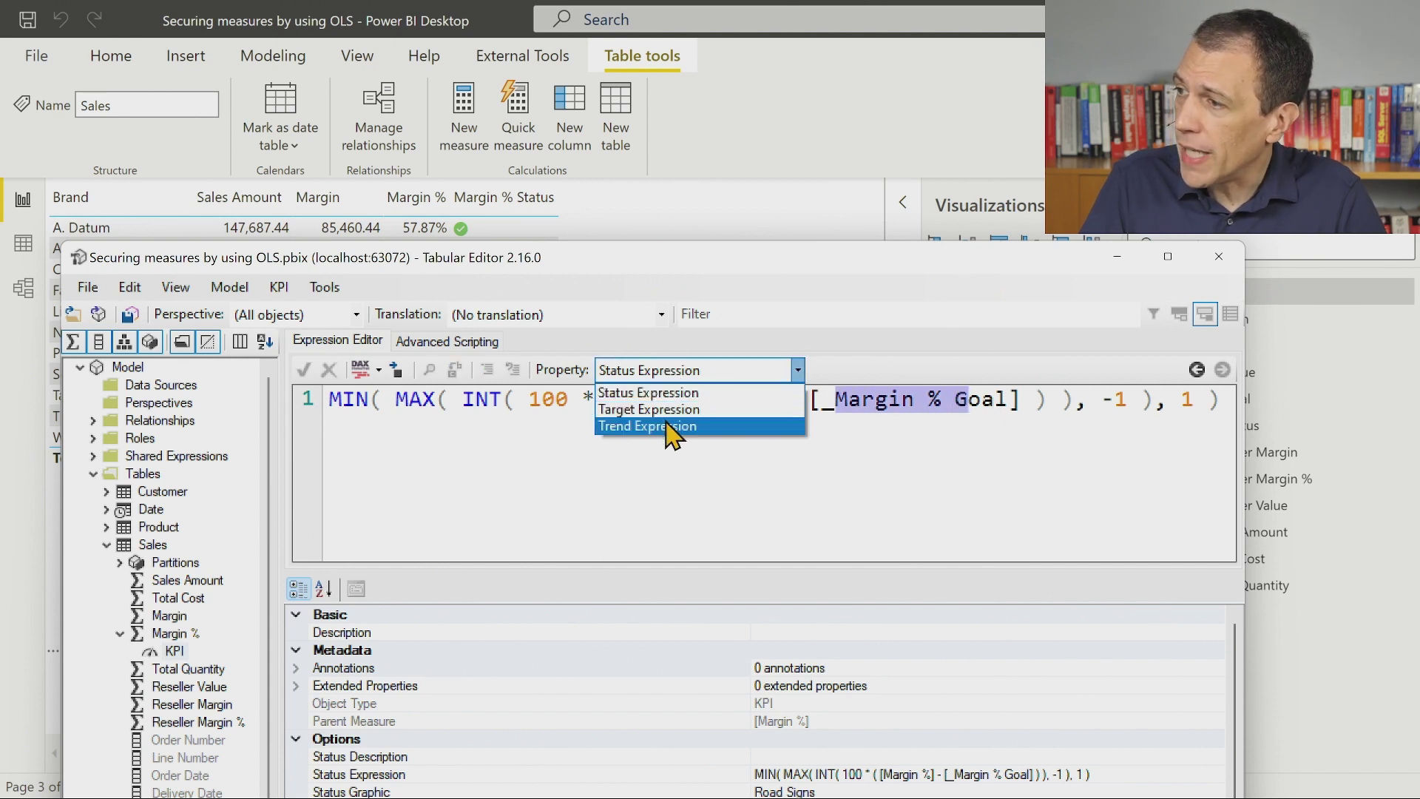
pyautogui.click(670, 410)
pyautogui.click(660, 455)
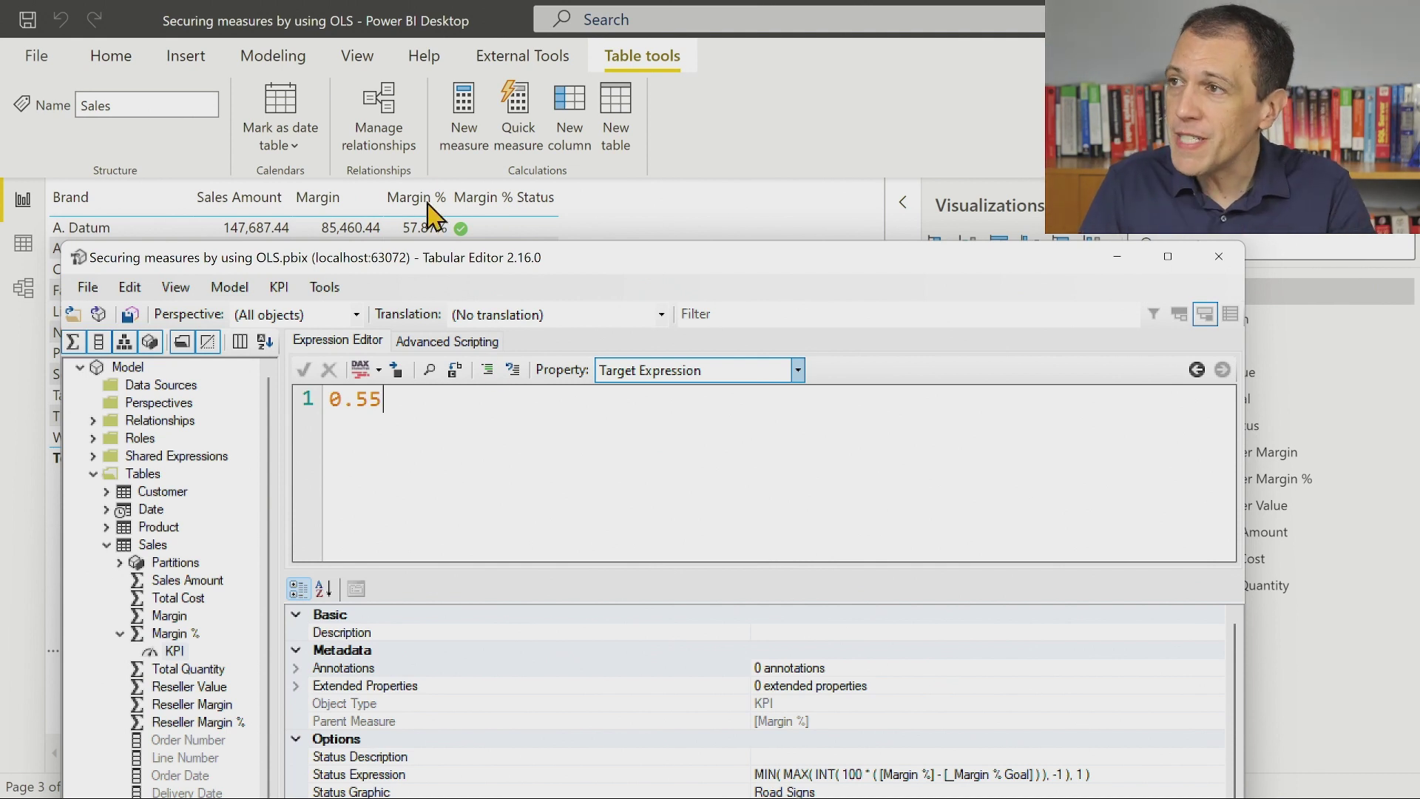
# Step: In Power BI Desktop, create an empty calculated table with the formula KpiSecurity = FILTER ( { BLANK() }, FALSE )
pyautogui.click(464, 16)
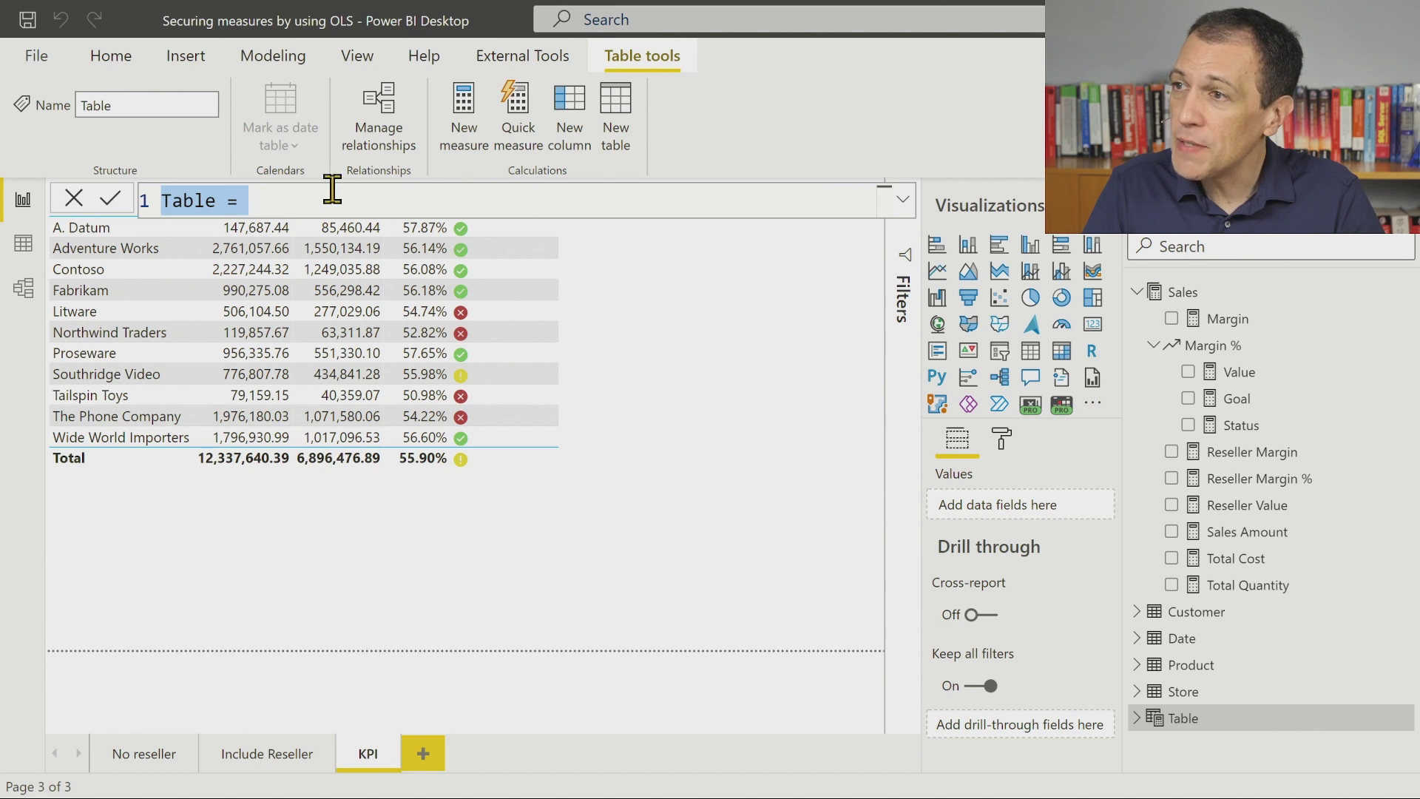
pyautogui.write('KpiS')
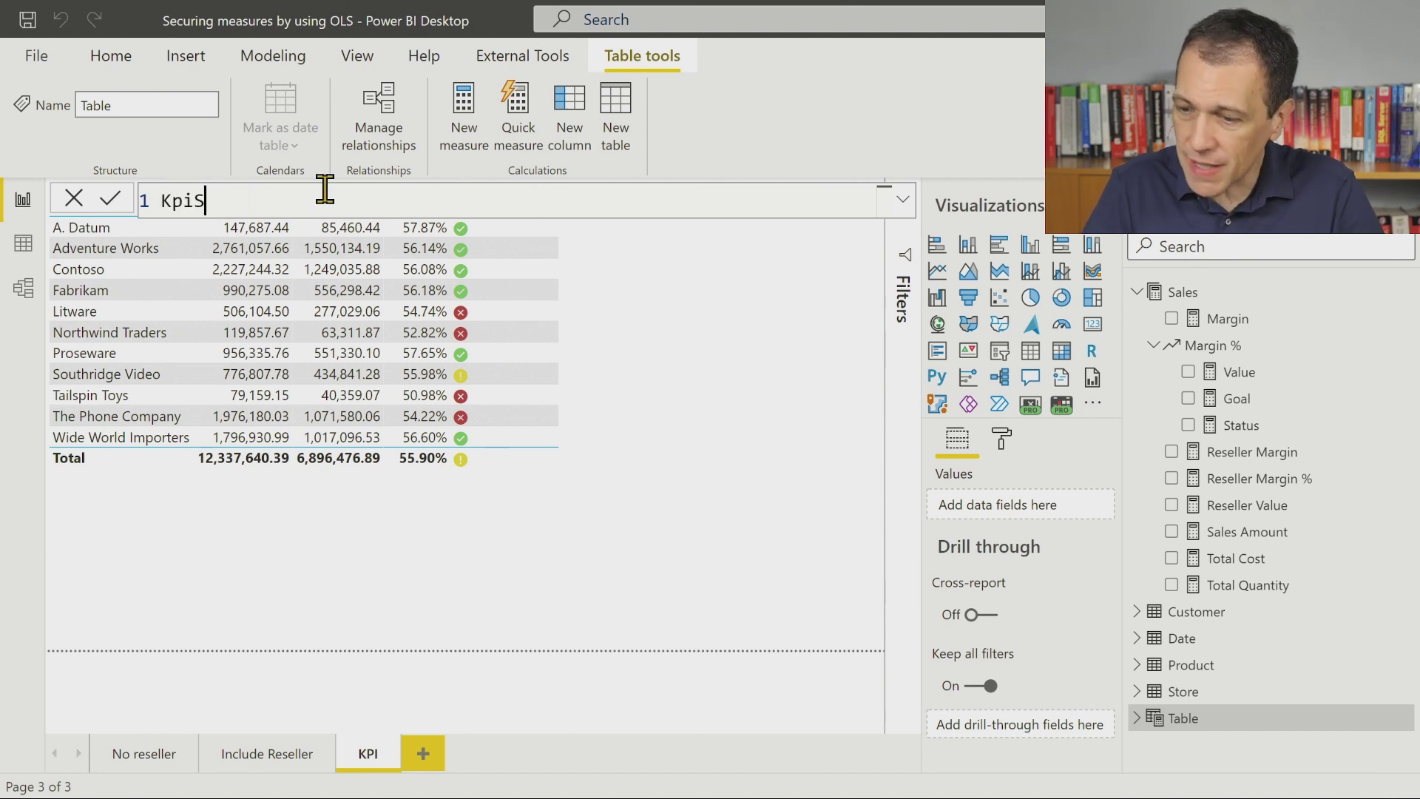
pyautogui.write('ecurity =')
pyautogui.hotkey('shift', 'Return')
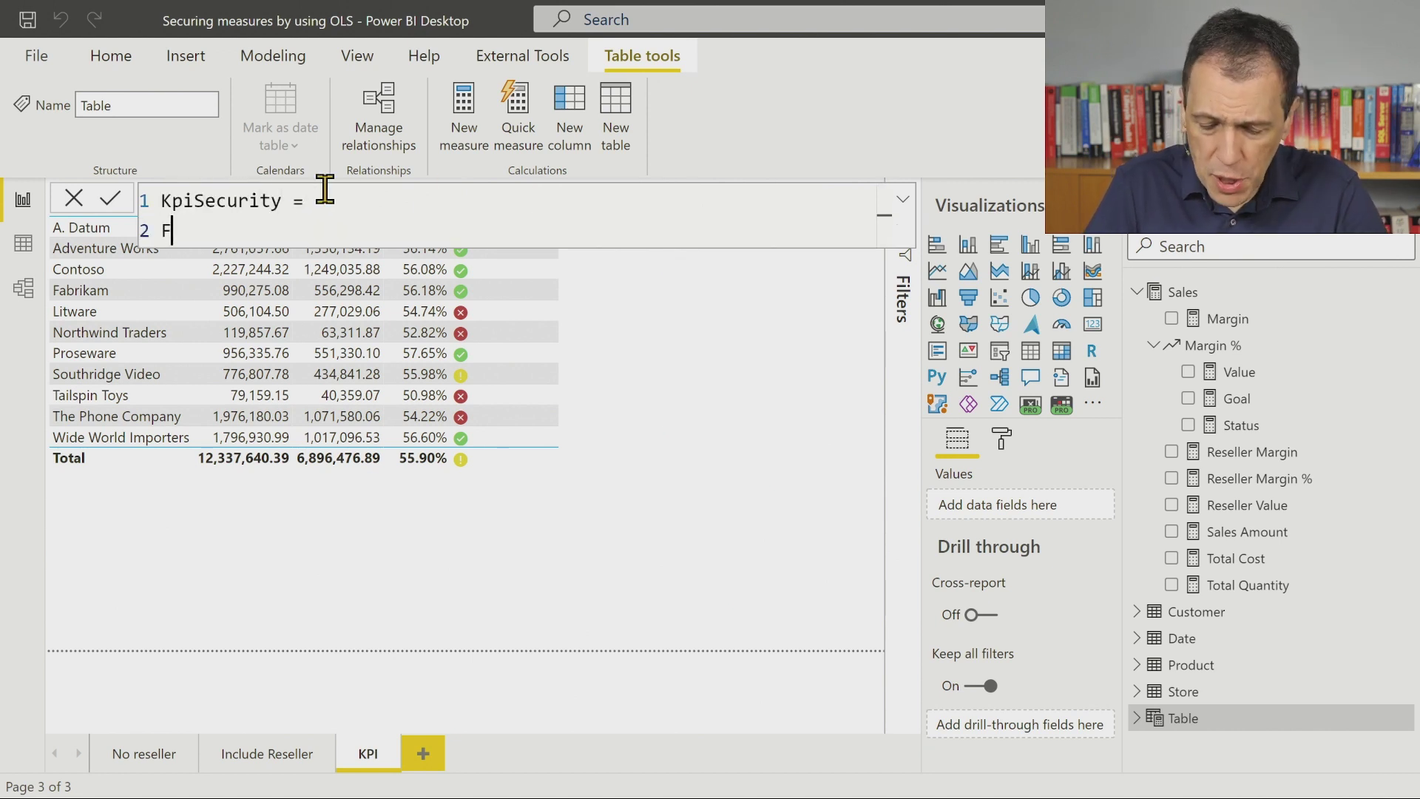
pyautogui.write('FILTER ( { BLAN')
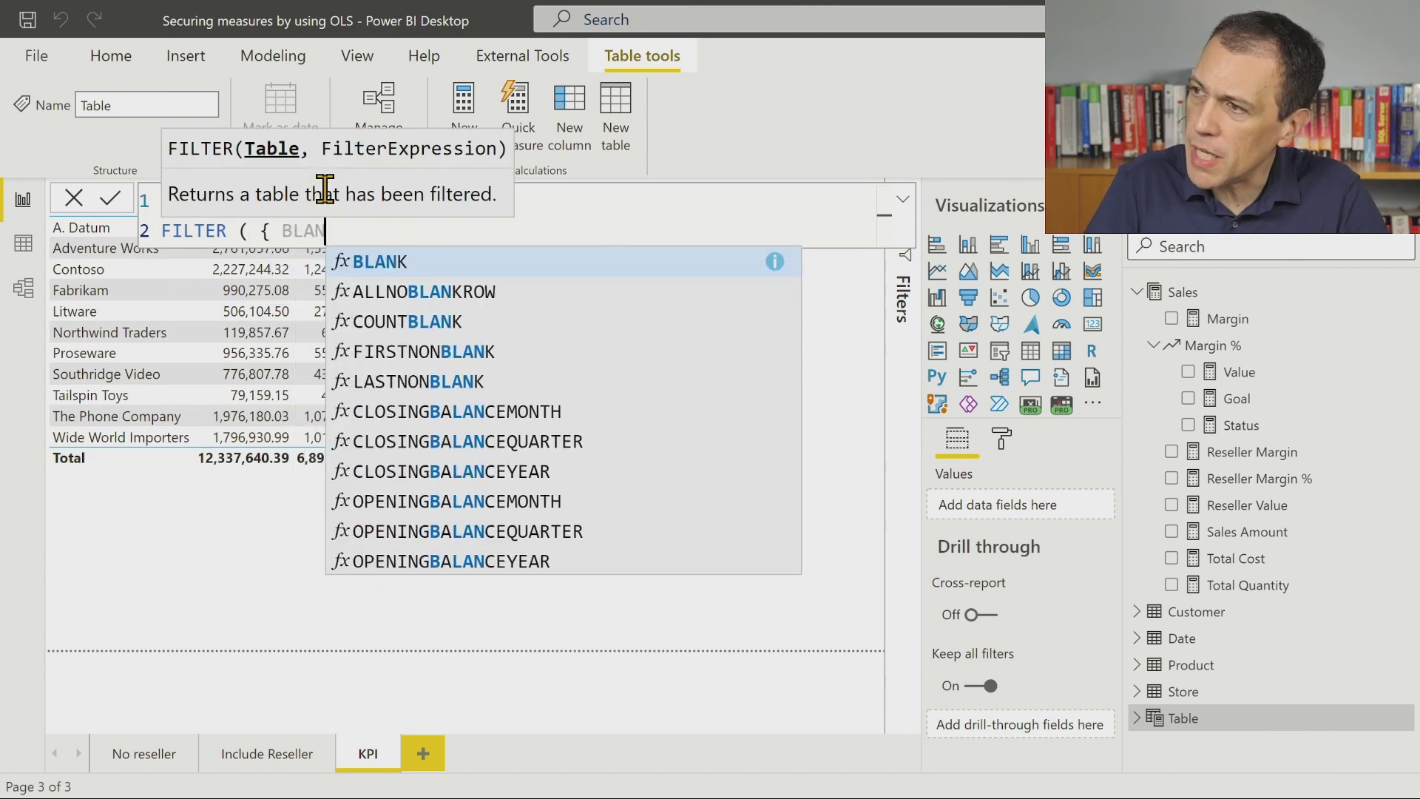
pyautogui.write('K() ')
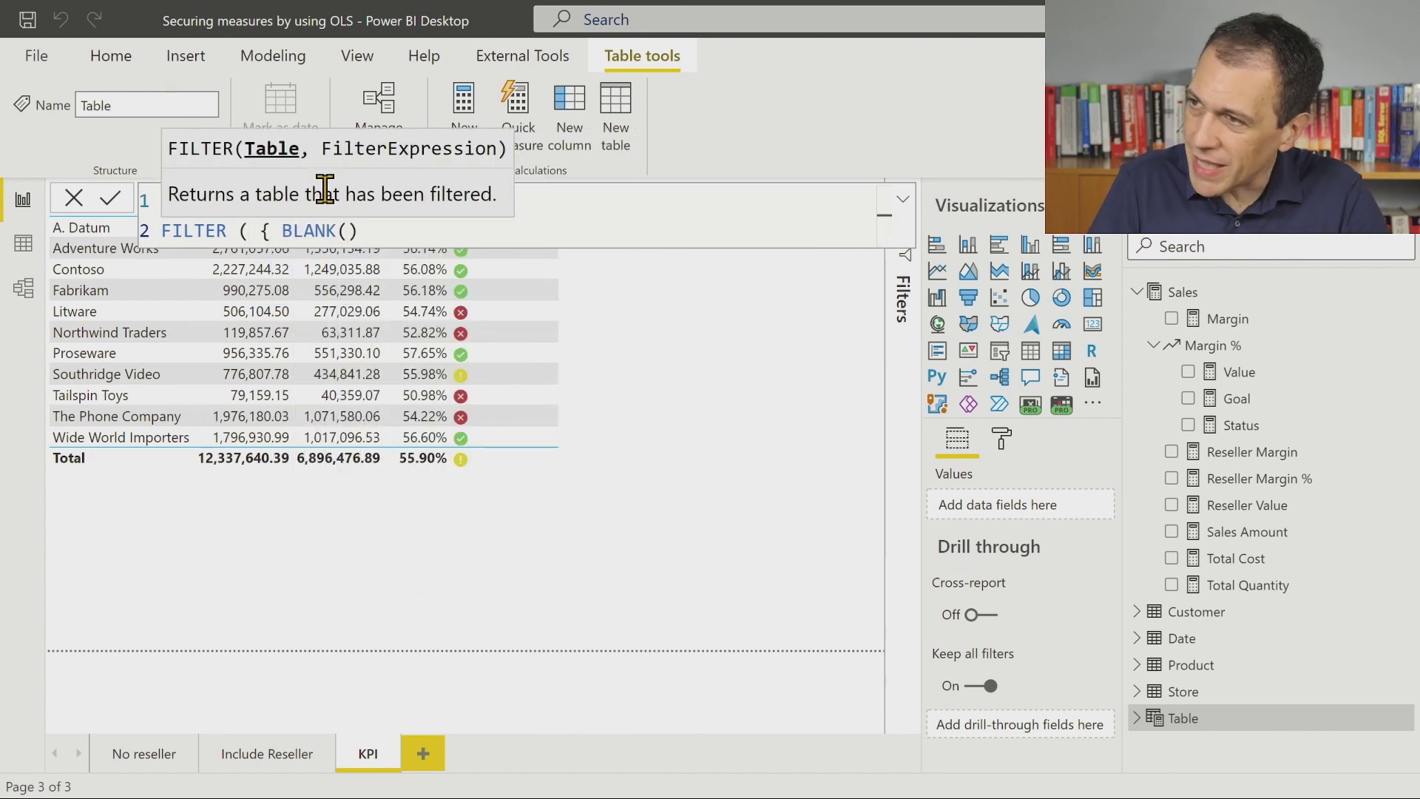
pyautogui.write('}, FALSE )')
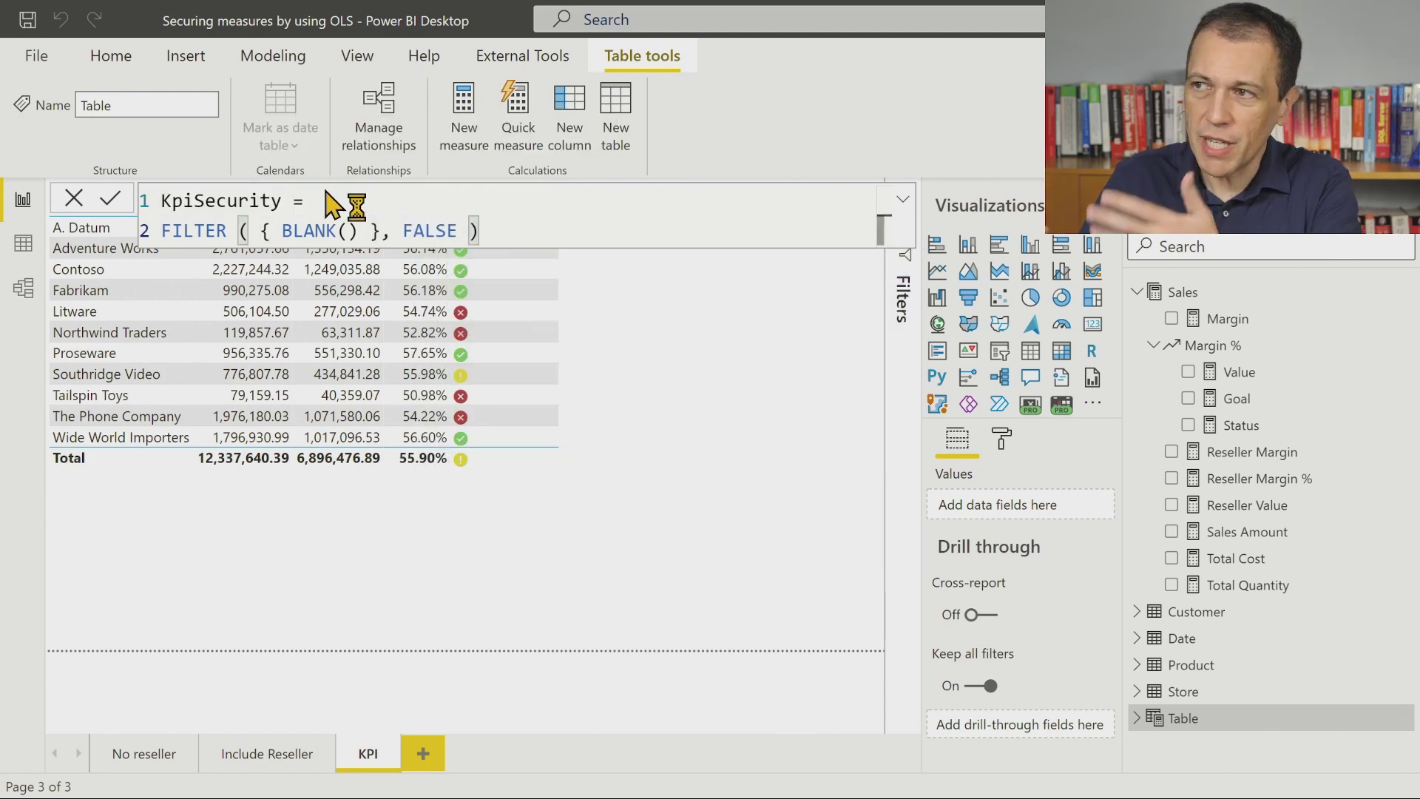
pyautogui.press('Return')
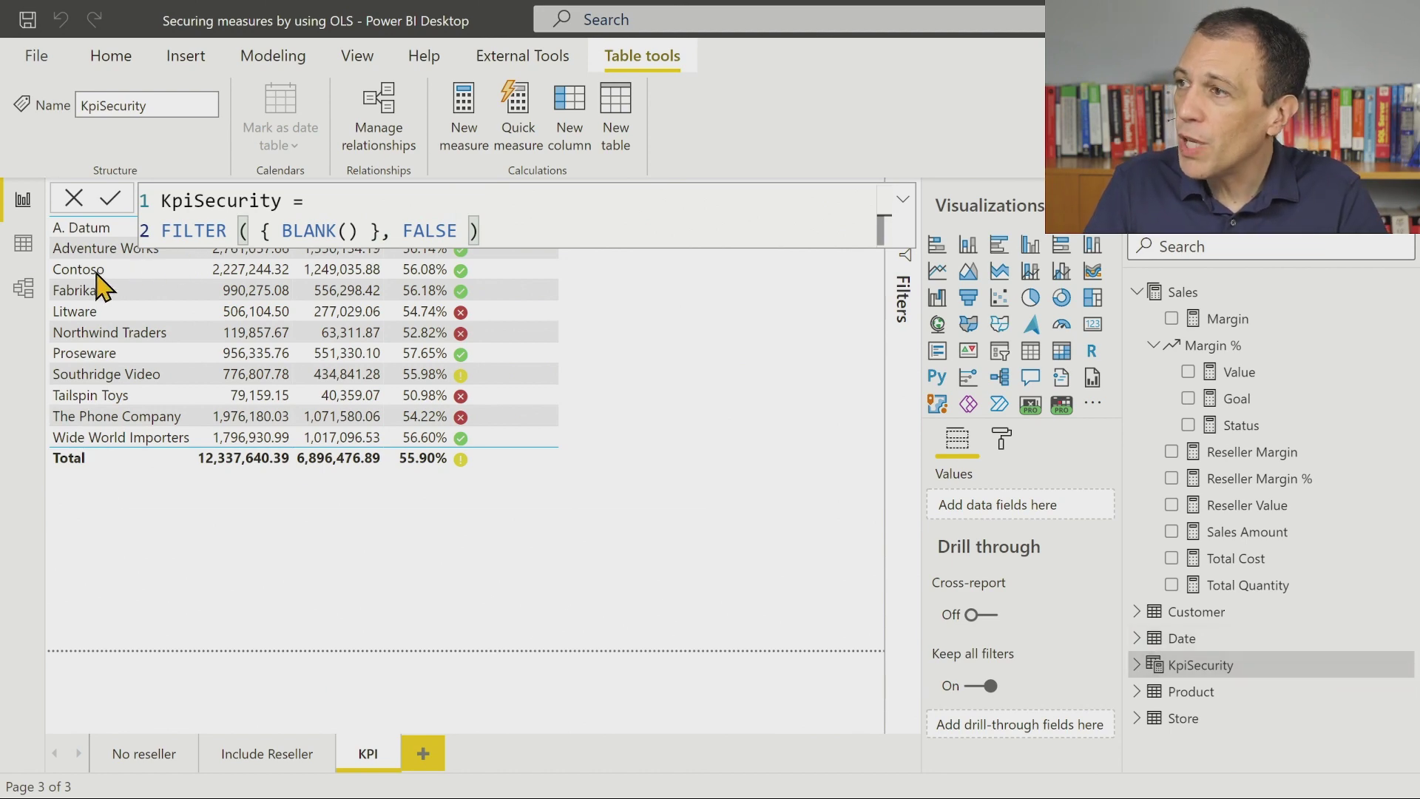
# Step: In the model diagram, place the KpiSecurity table below ResellerSecurity and hide it from report view
pyautogui.click(27, 294)
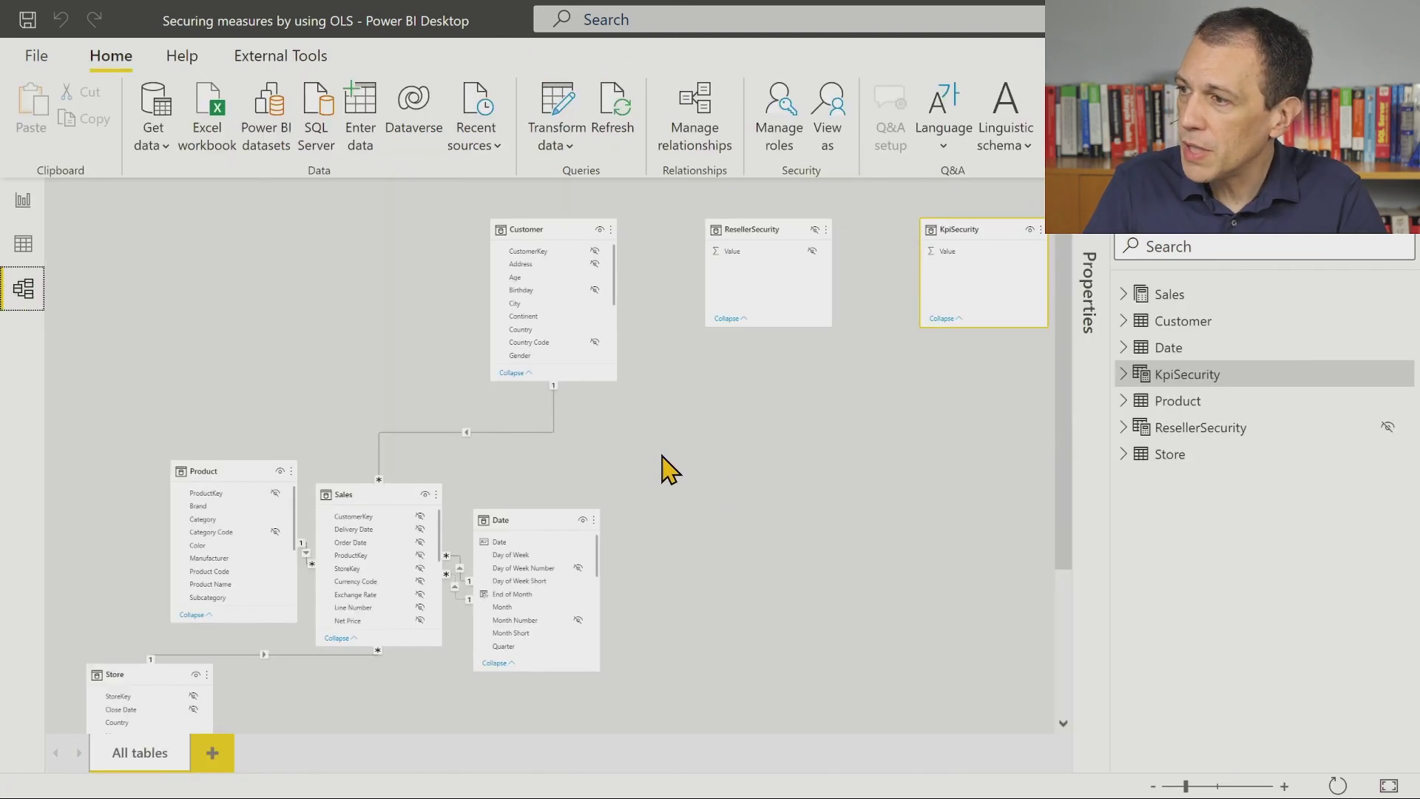
pyautogui.moveTo(986, 231); pyautogui.dragTo(766, 360)
pyautogui.scroll(2, 786, 386)
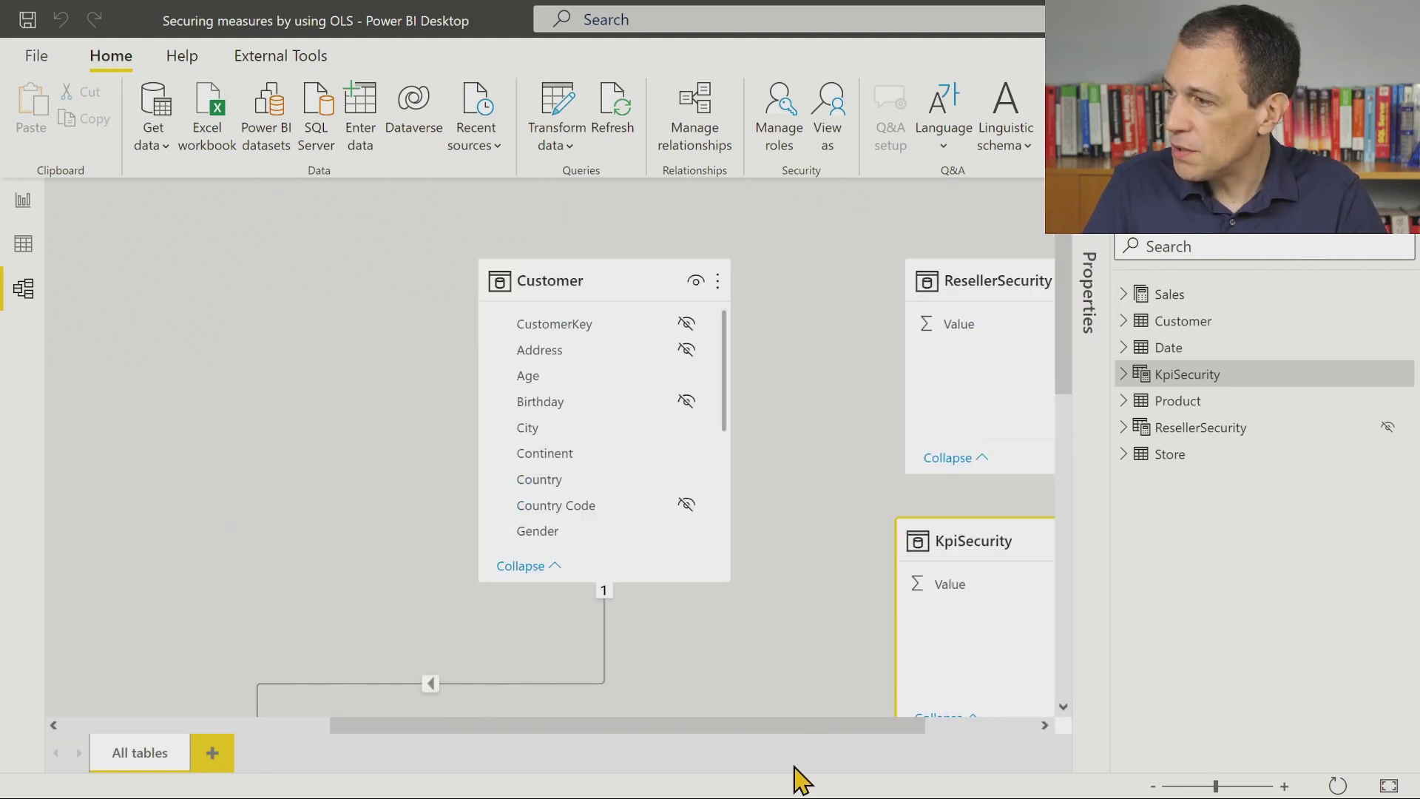
pyautogui.moveTo(809, 725); pyautogui.dragTo(1049, 717)
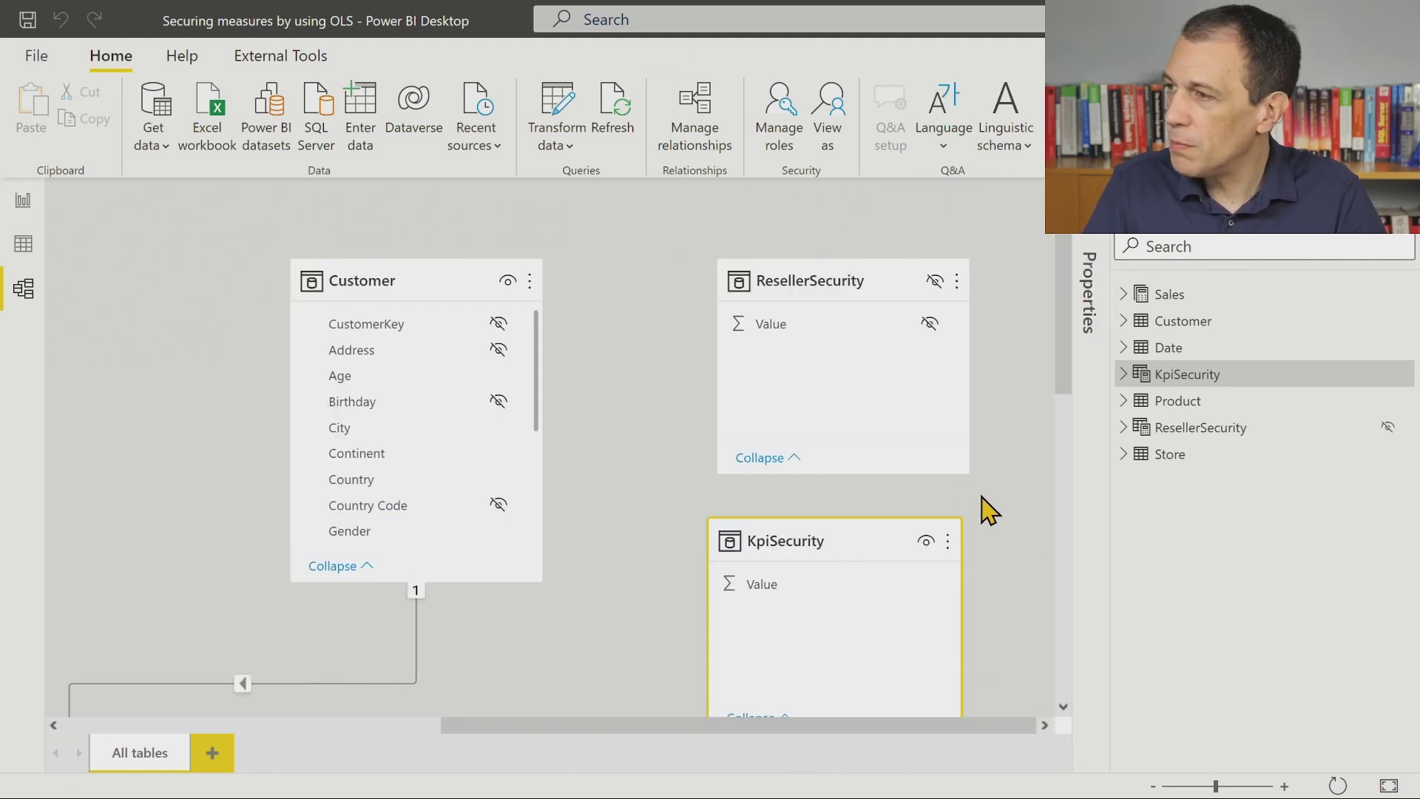
pyautogui.click(926, 542)
pyautogui.scroll(-1, 942, 647)
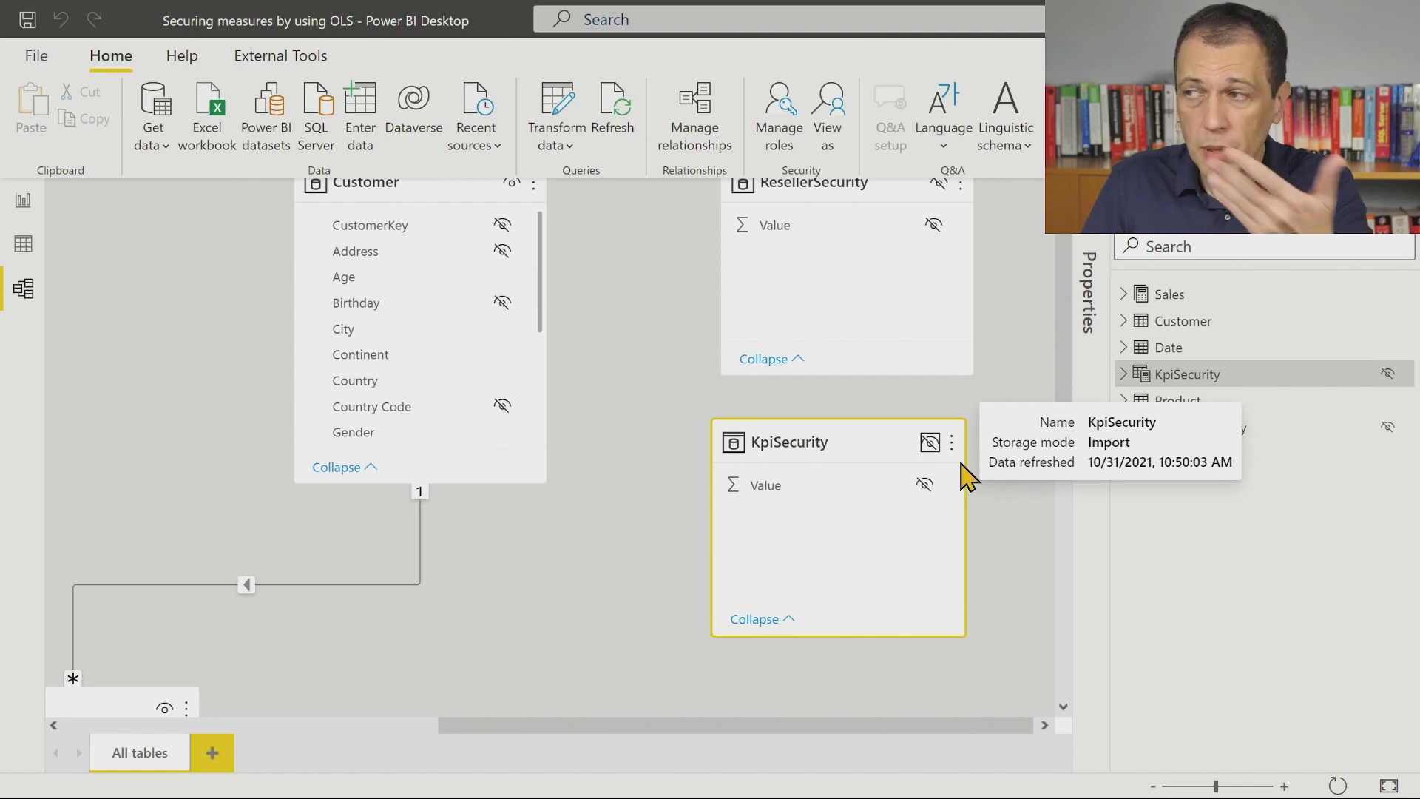
# Step: Create a security role named Kpi Security without any table filter and save the roles
pyautogui.click(23, 199)
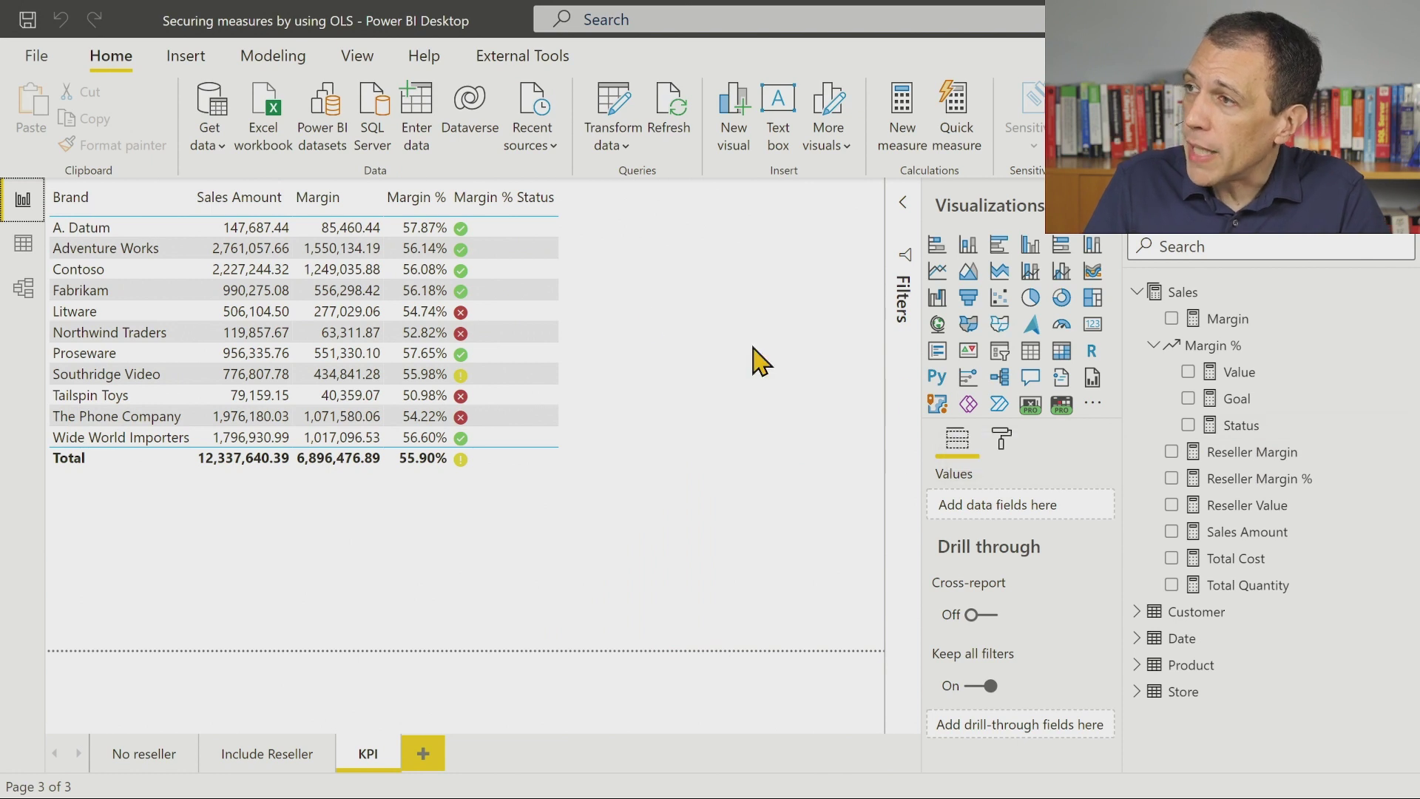
pyautogui.click(273, 56)
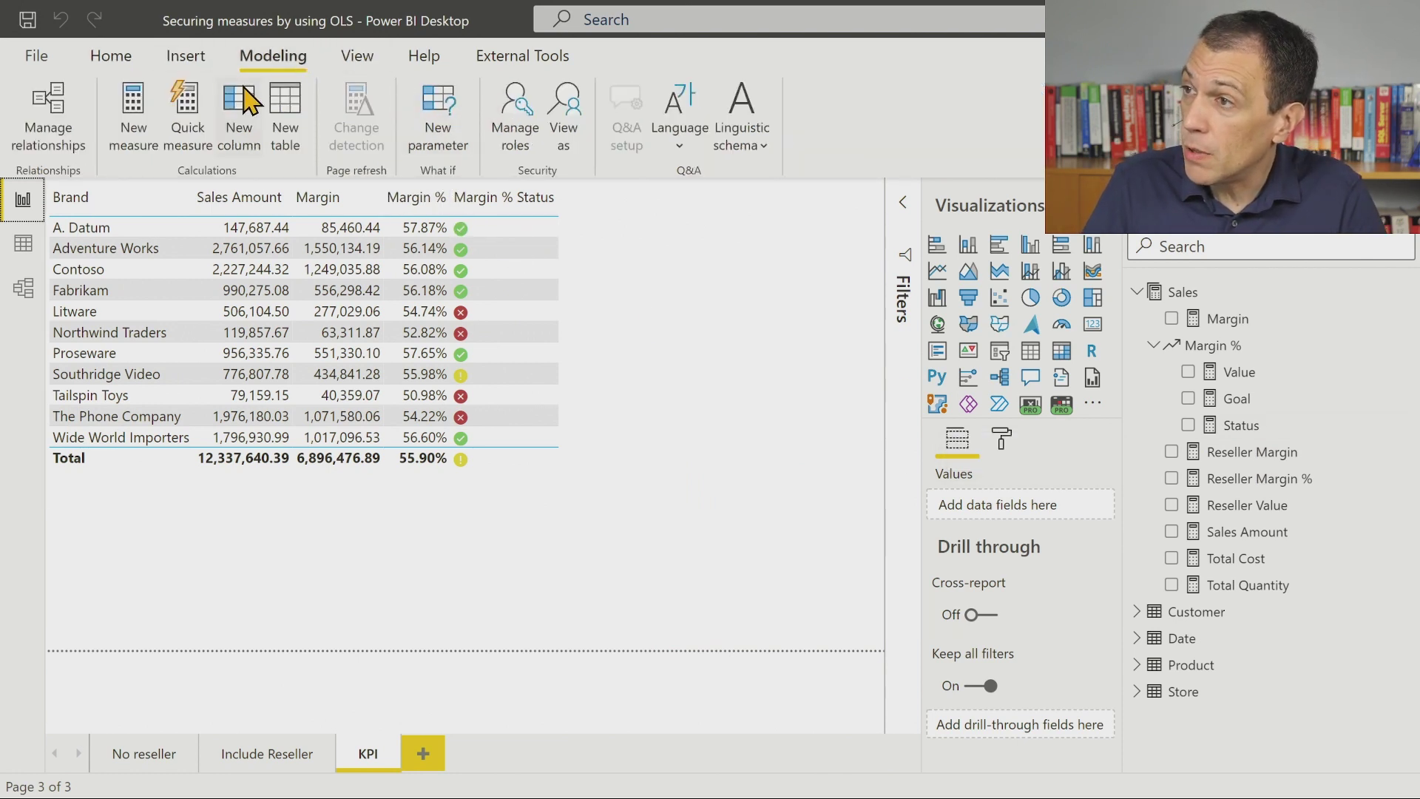
pyautogui.click(513, 126)
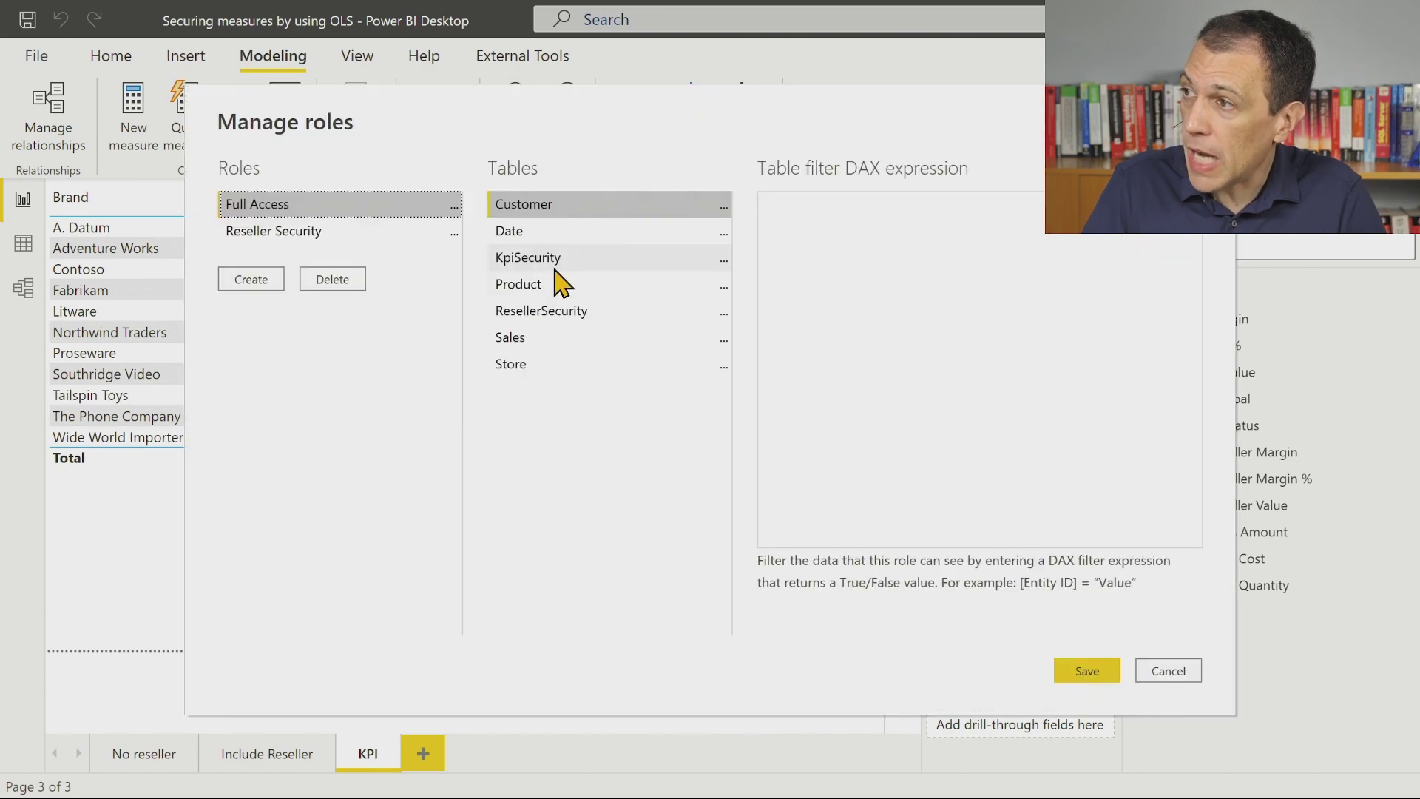
pyautogui.click(272, 282)
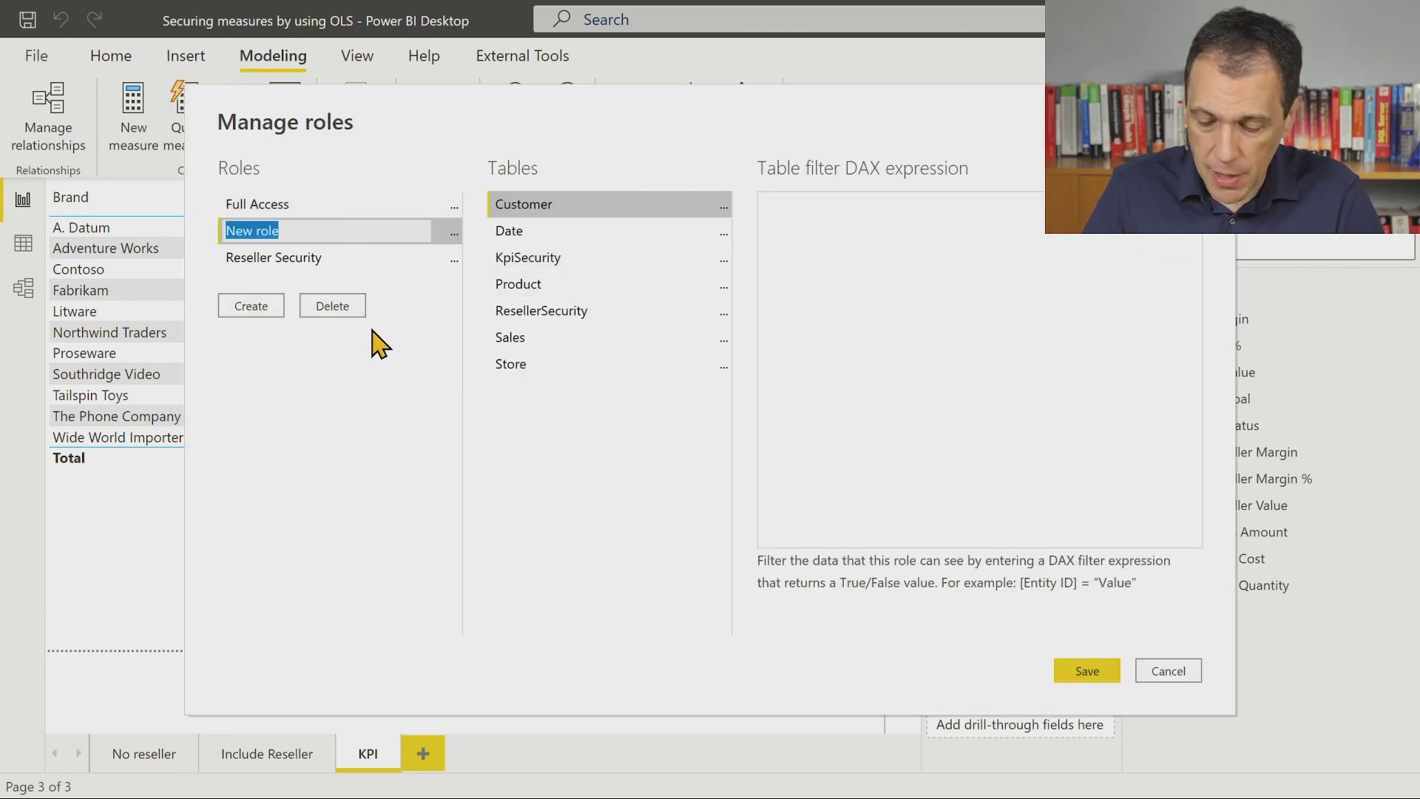
pyautogui.write('K')
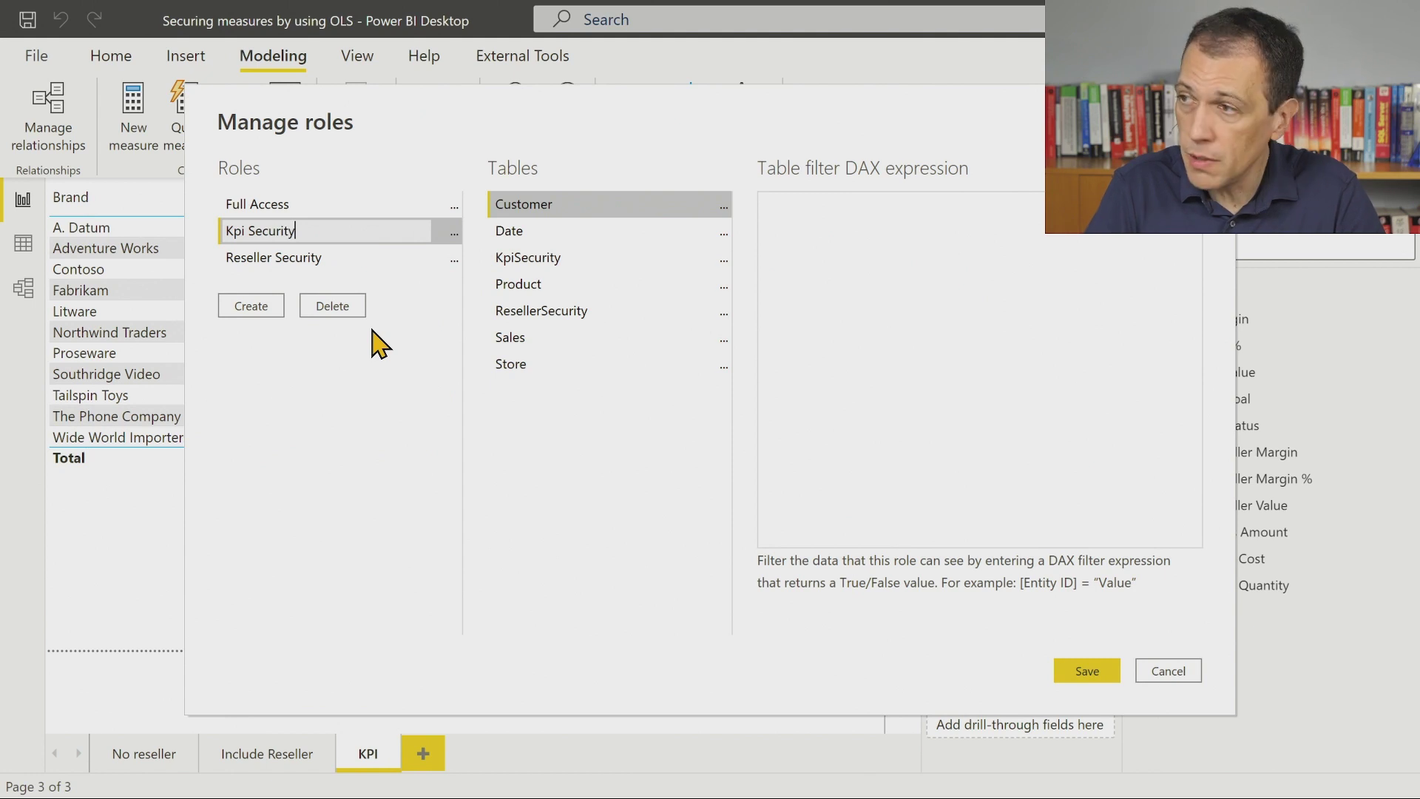
pyautogui.write('pi Security')
pyautogui.press('Return')
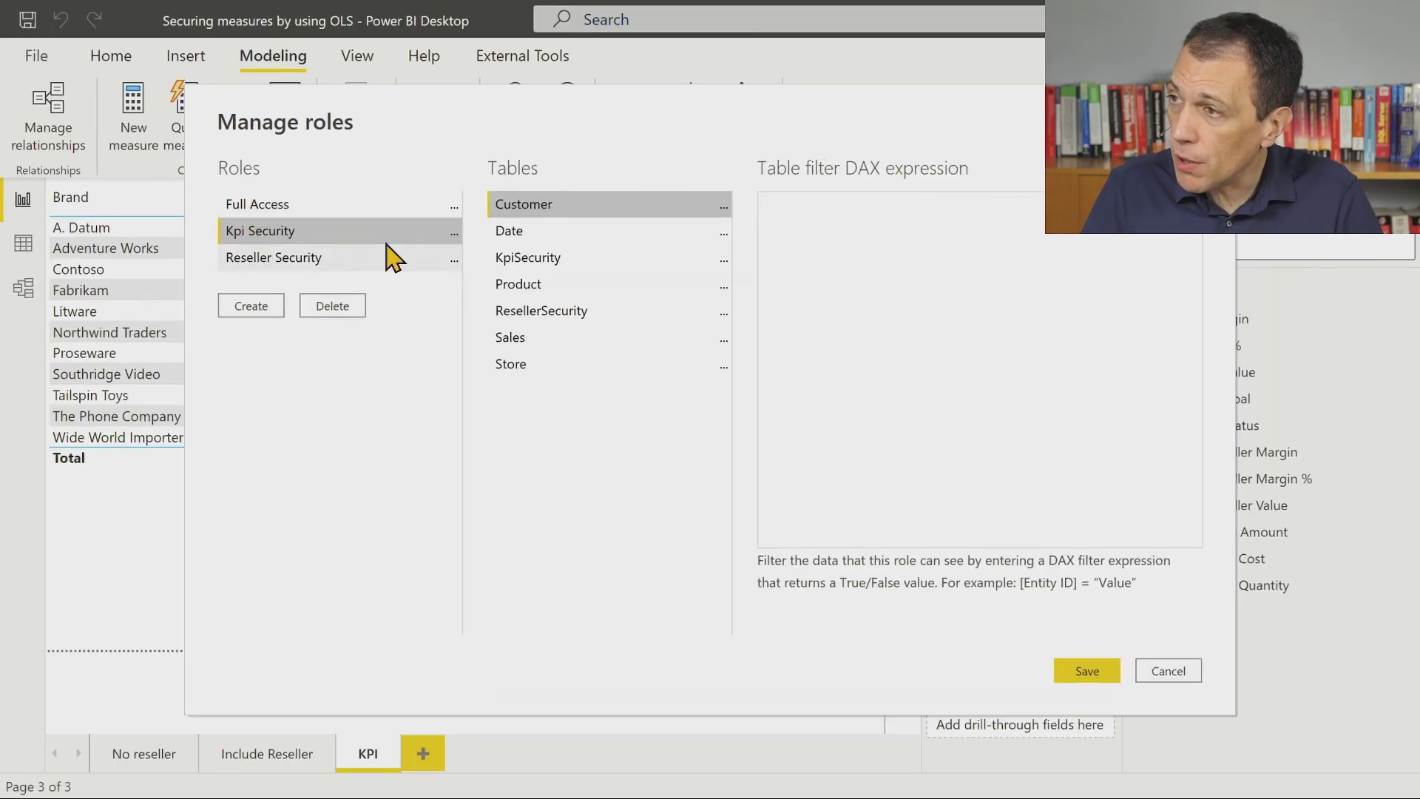
pyautogui.click(1098, 682)
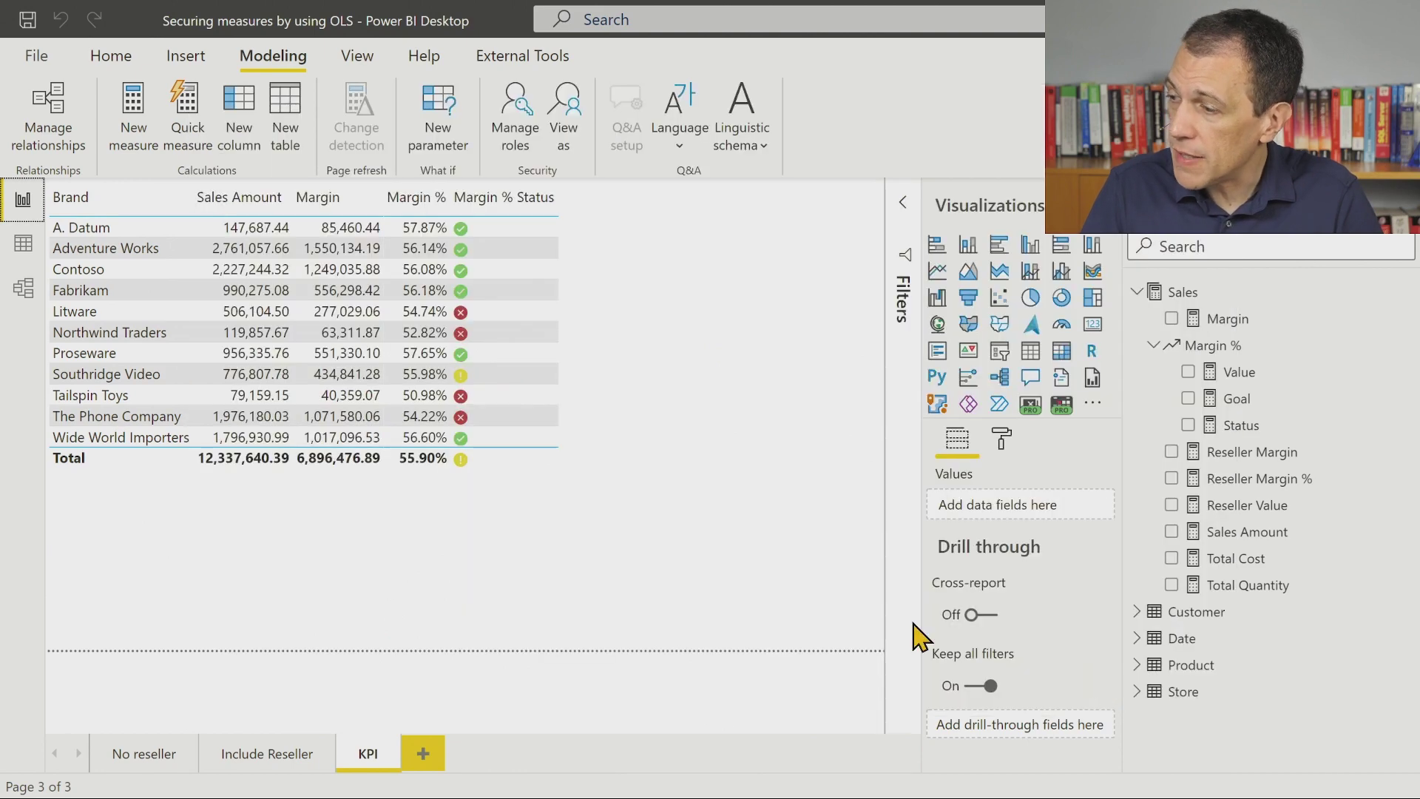
# Step: In Tabular Editor, set the Margin % KPI's Target Expression to VAR Security = KpiSecurity RETURN 0.55 and save the changes to the model
pyautogui.hotkey('alt', 'Tab')
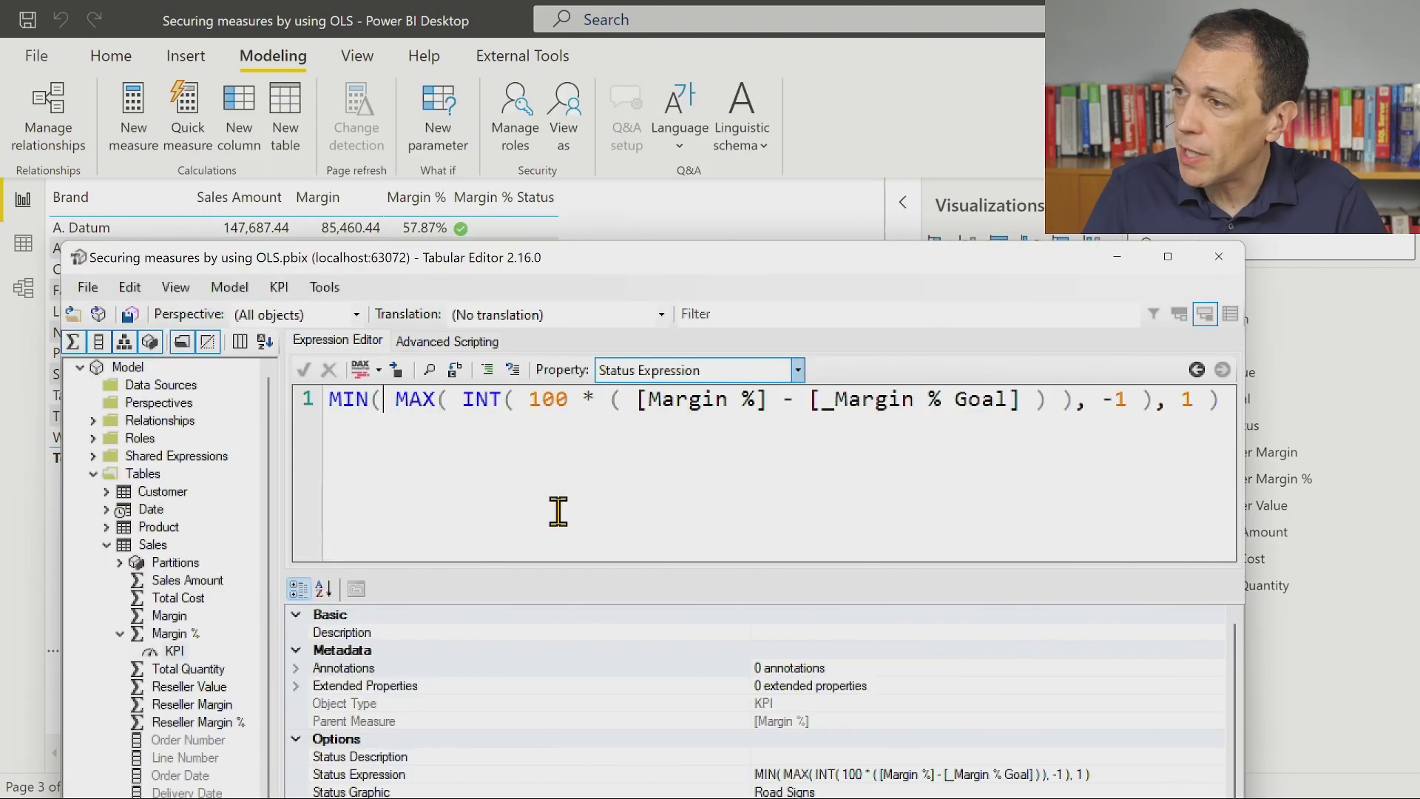
pyautogui.doubleClick(586, 246)
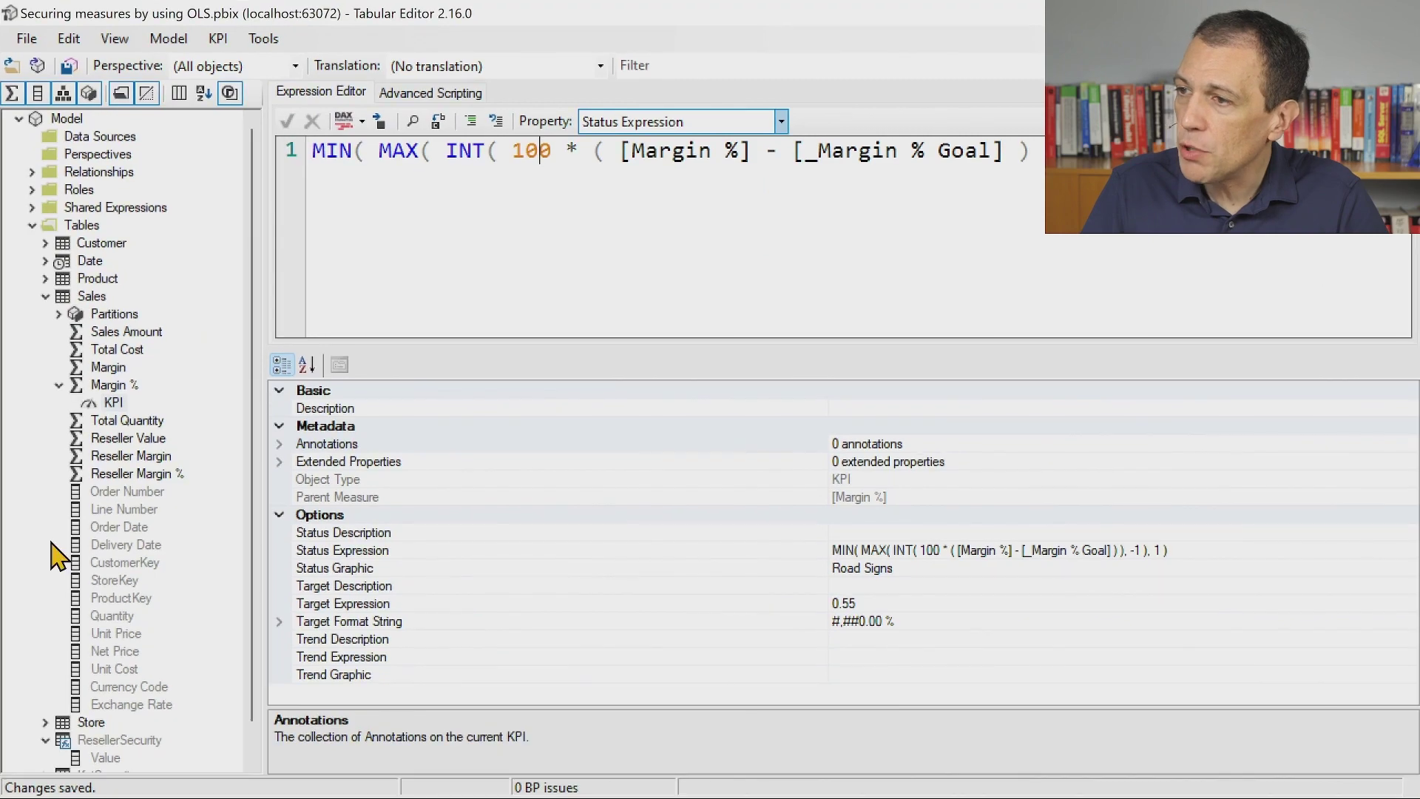
pyautogui.scroll(-1, 163, 540)
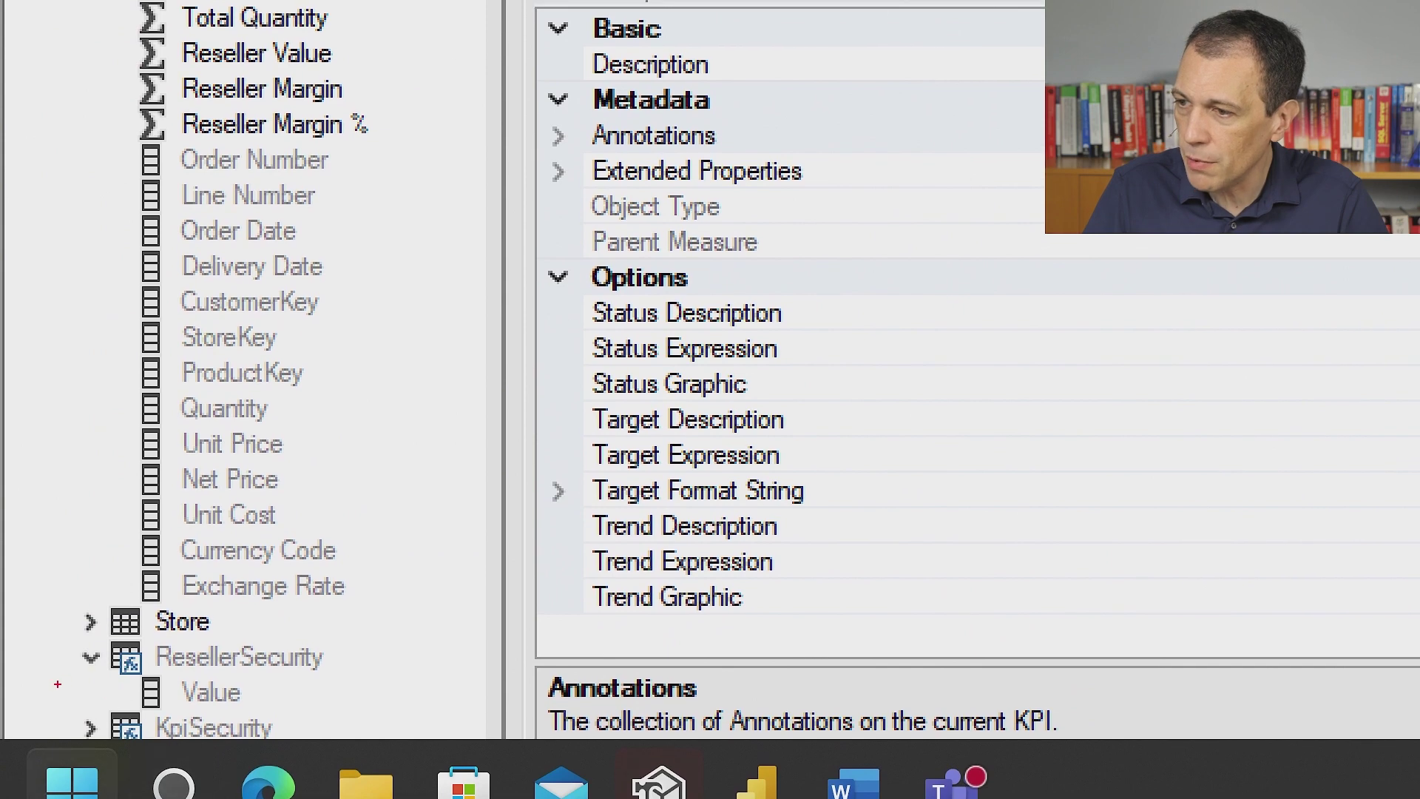
pyautogui.moveTo(58, 684); pyautogui.dragTo(313, 761)
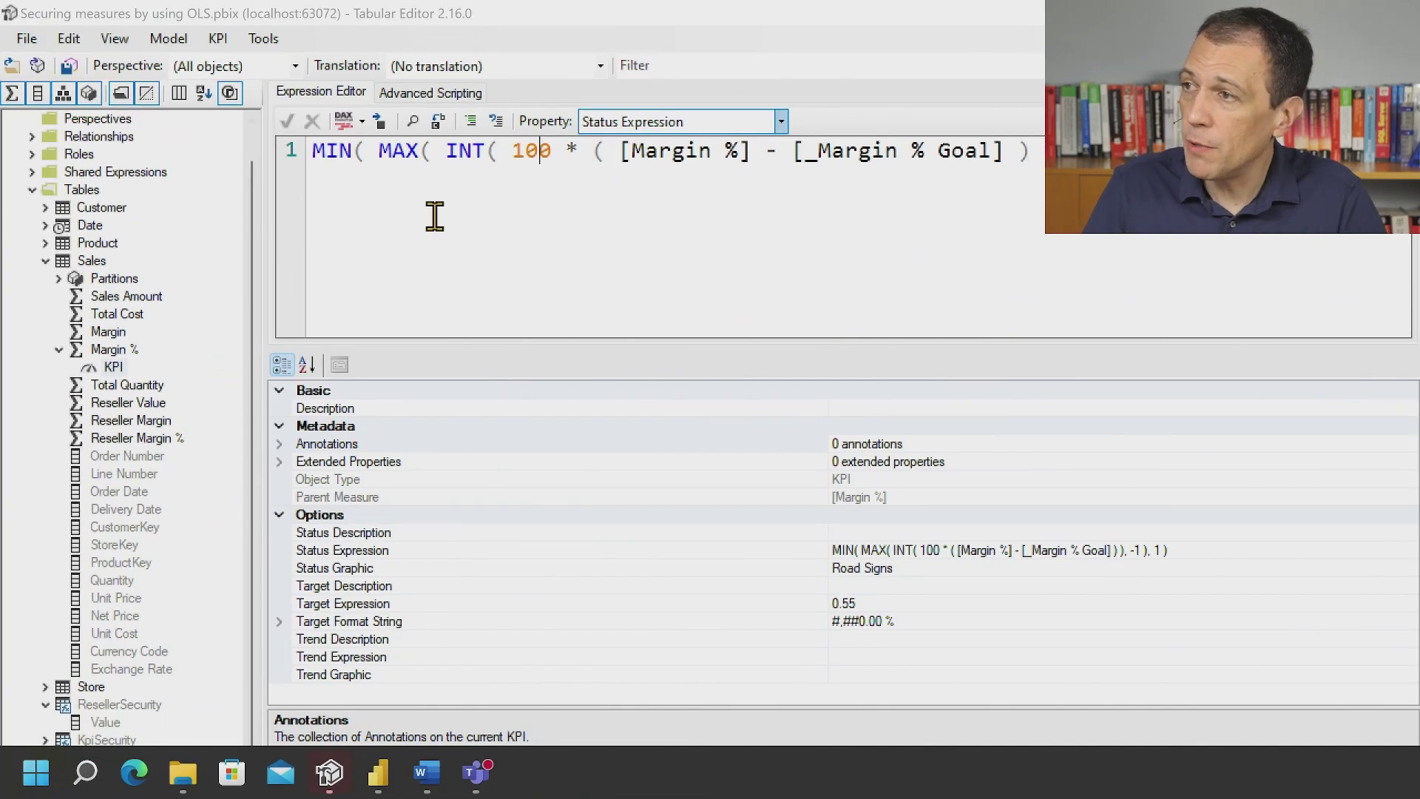
pyautogui.click(691, 123)
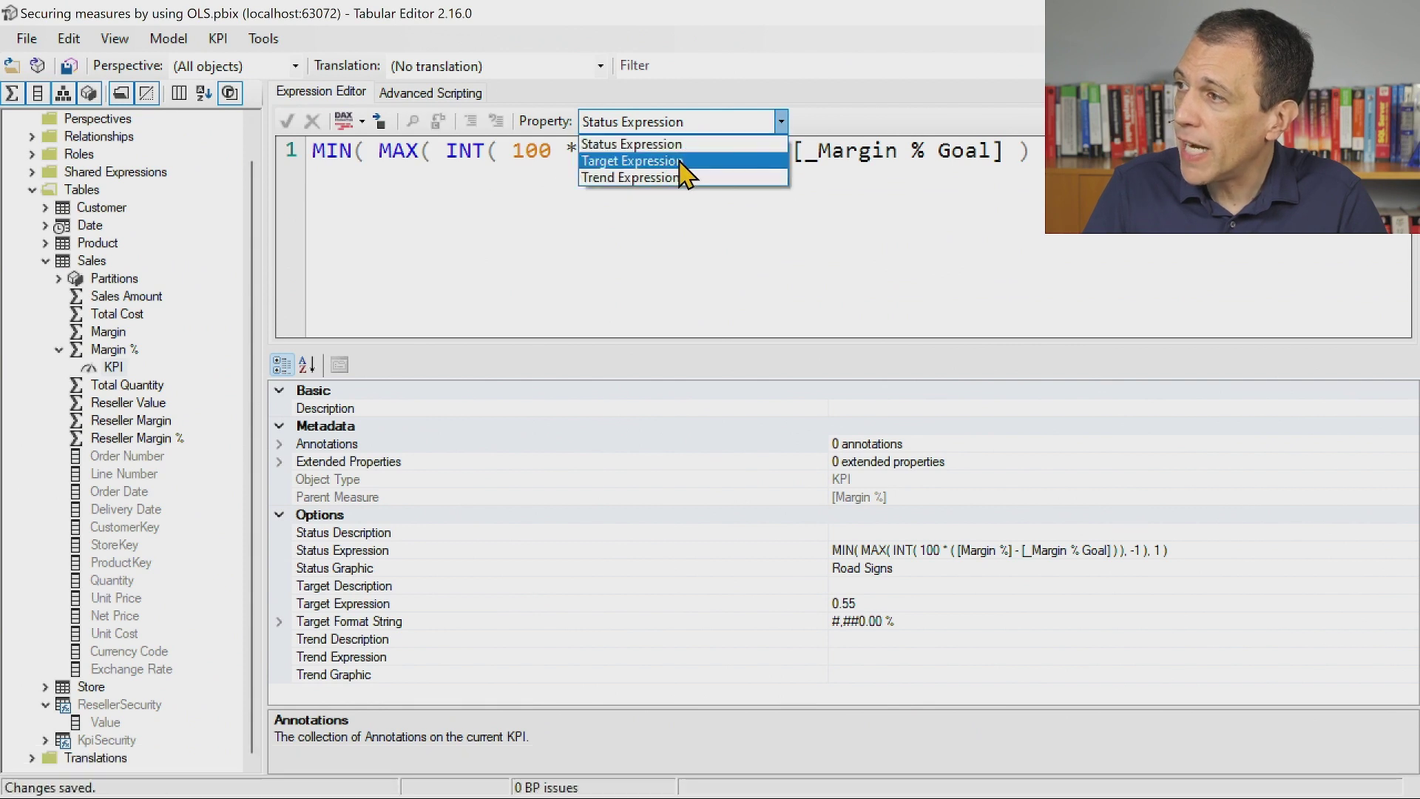
pyautogui.click(681, 162)
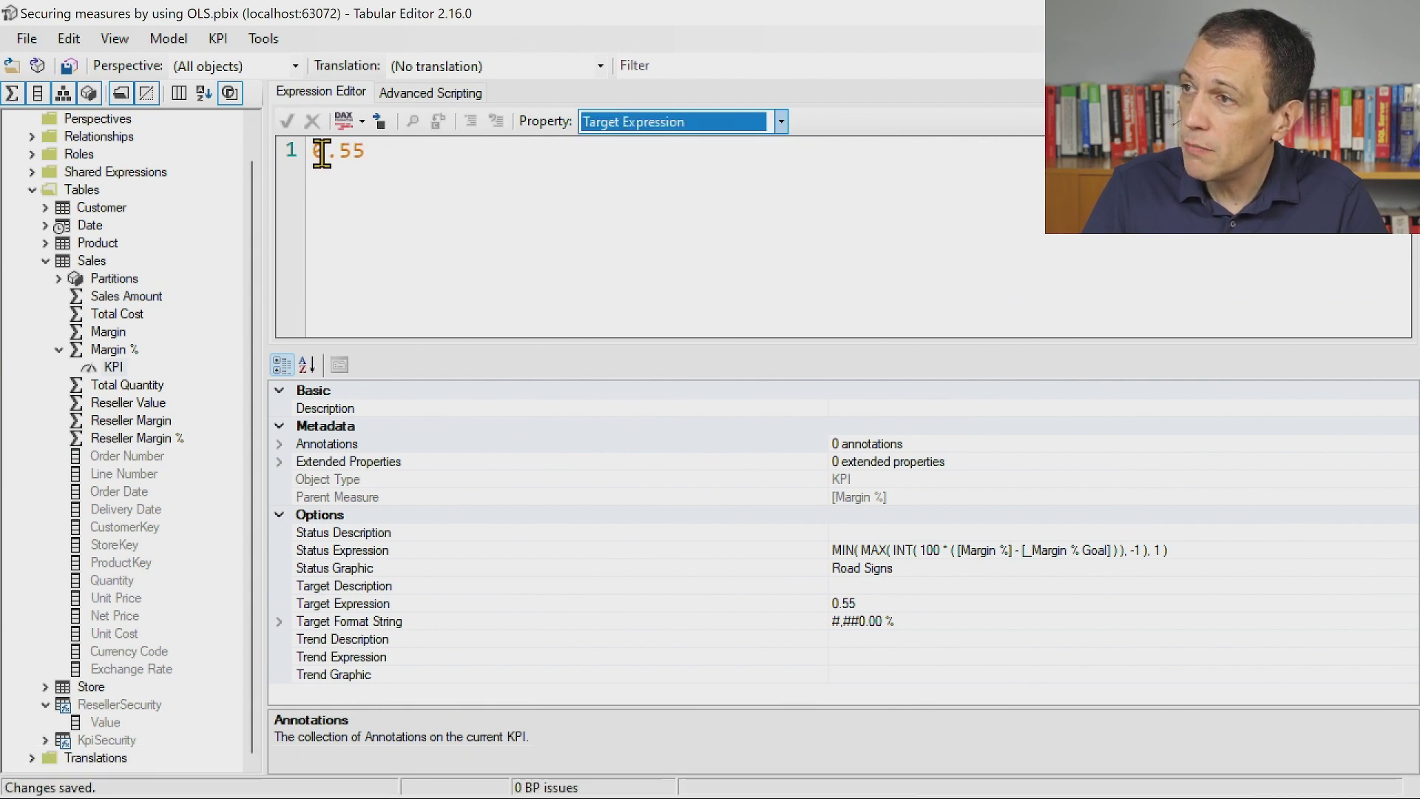
pyautogui.click(321, 153)
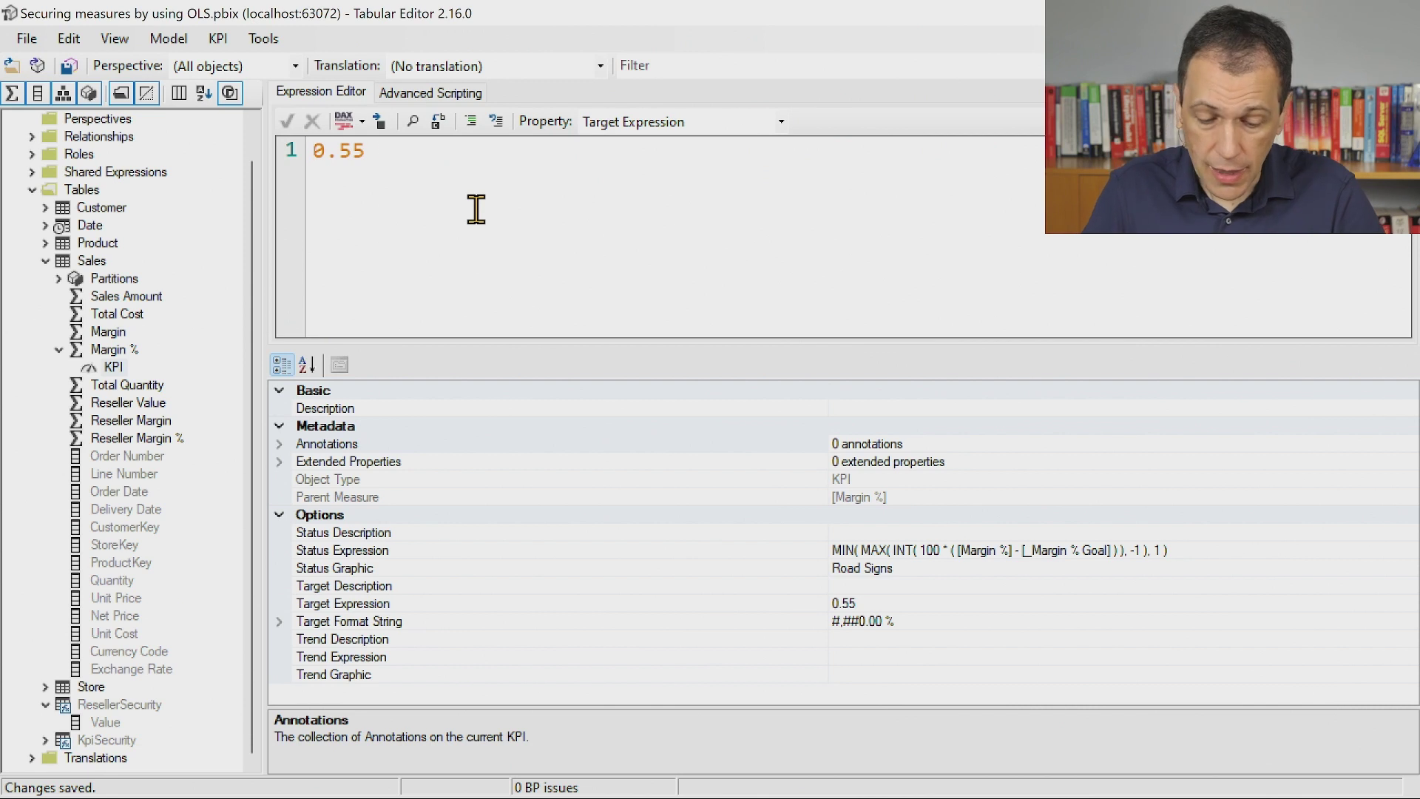
pyautogui.write('VAR Security = KpiSecurity')
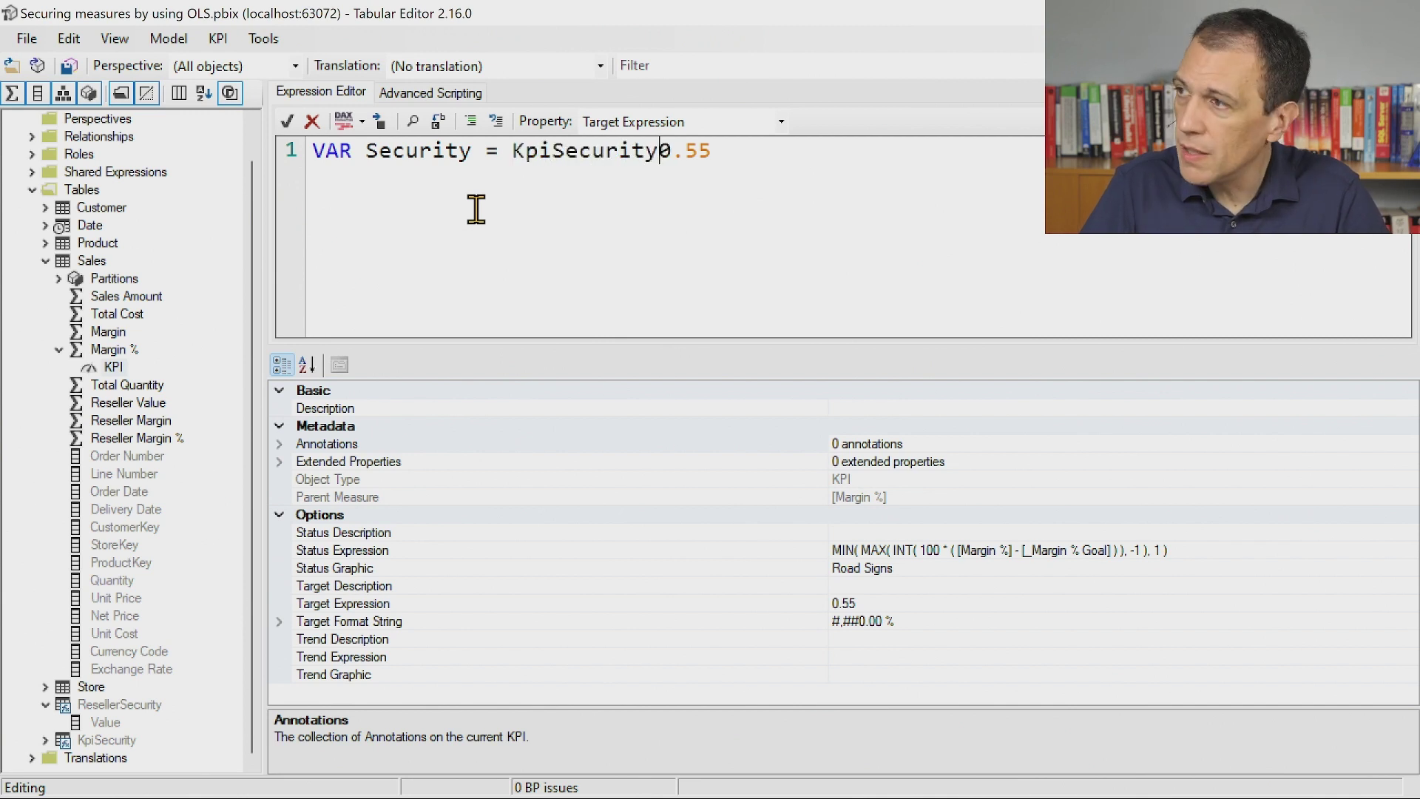
pyautogui.press('Return')
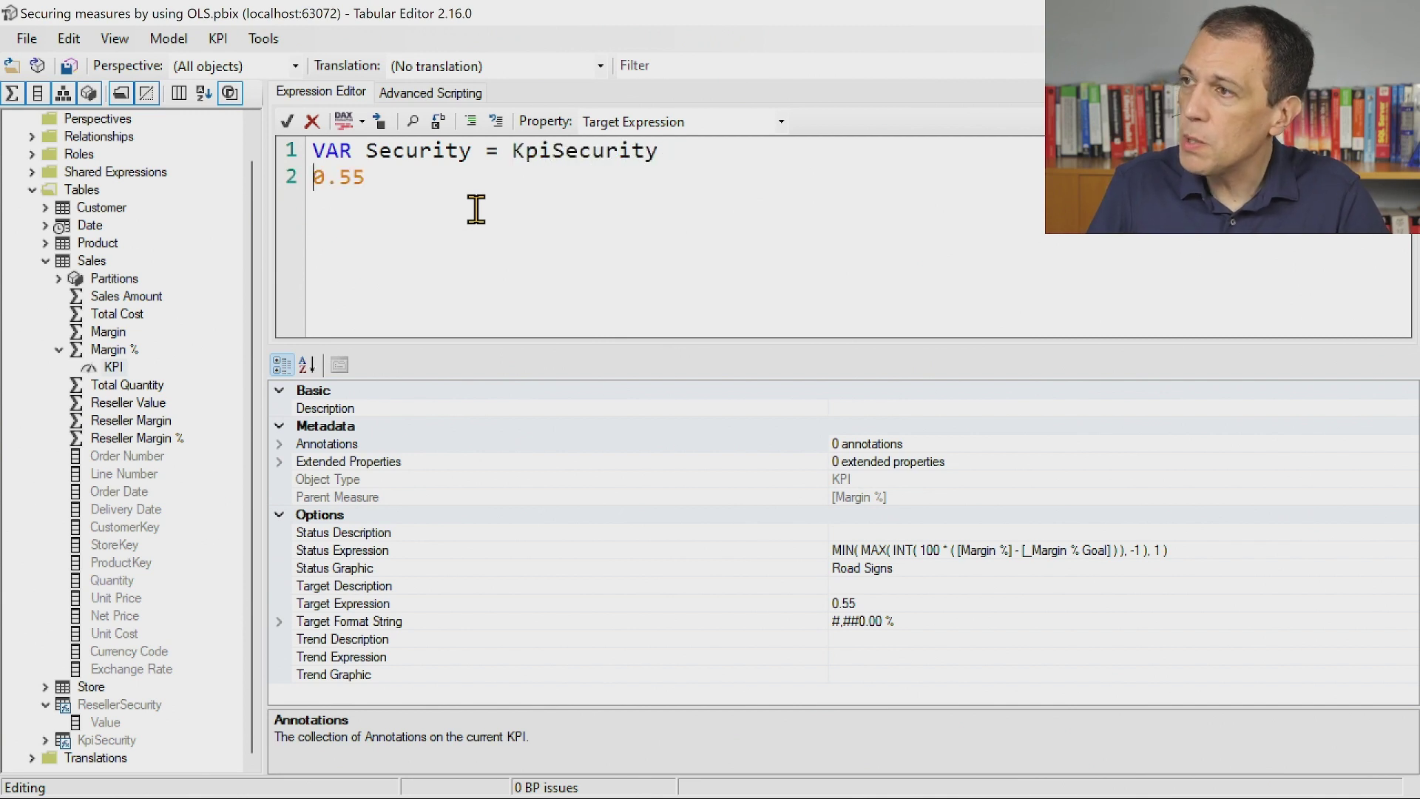
pyautogui.write('RETURN')
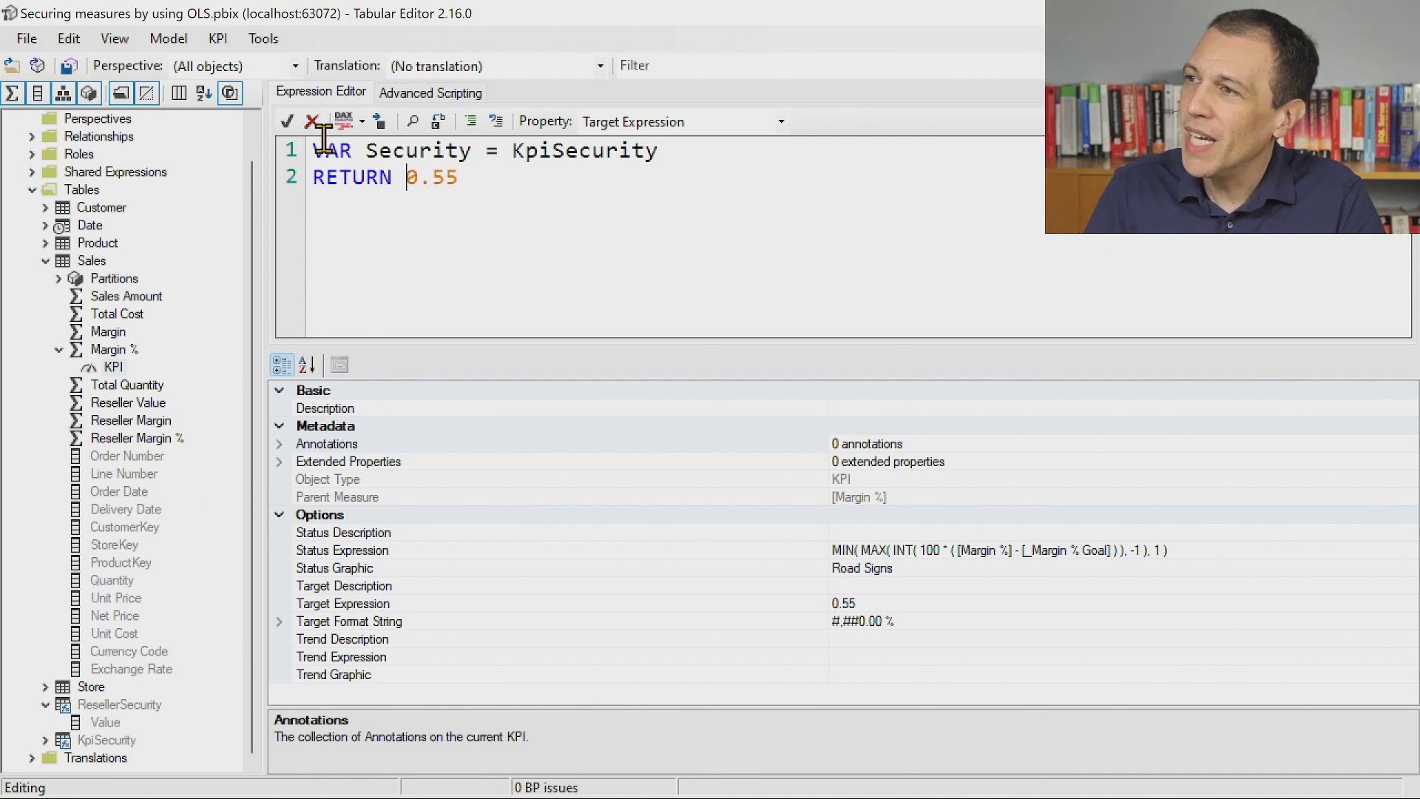
pyautogui.click(287, 121)
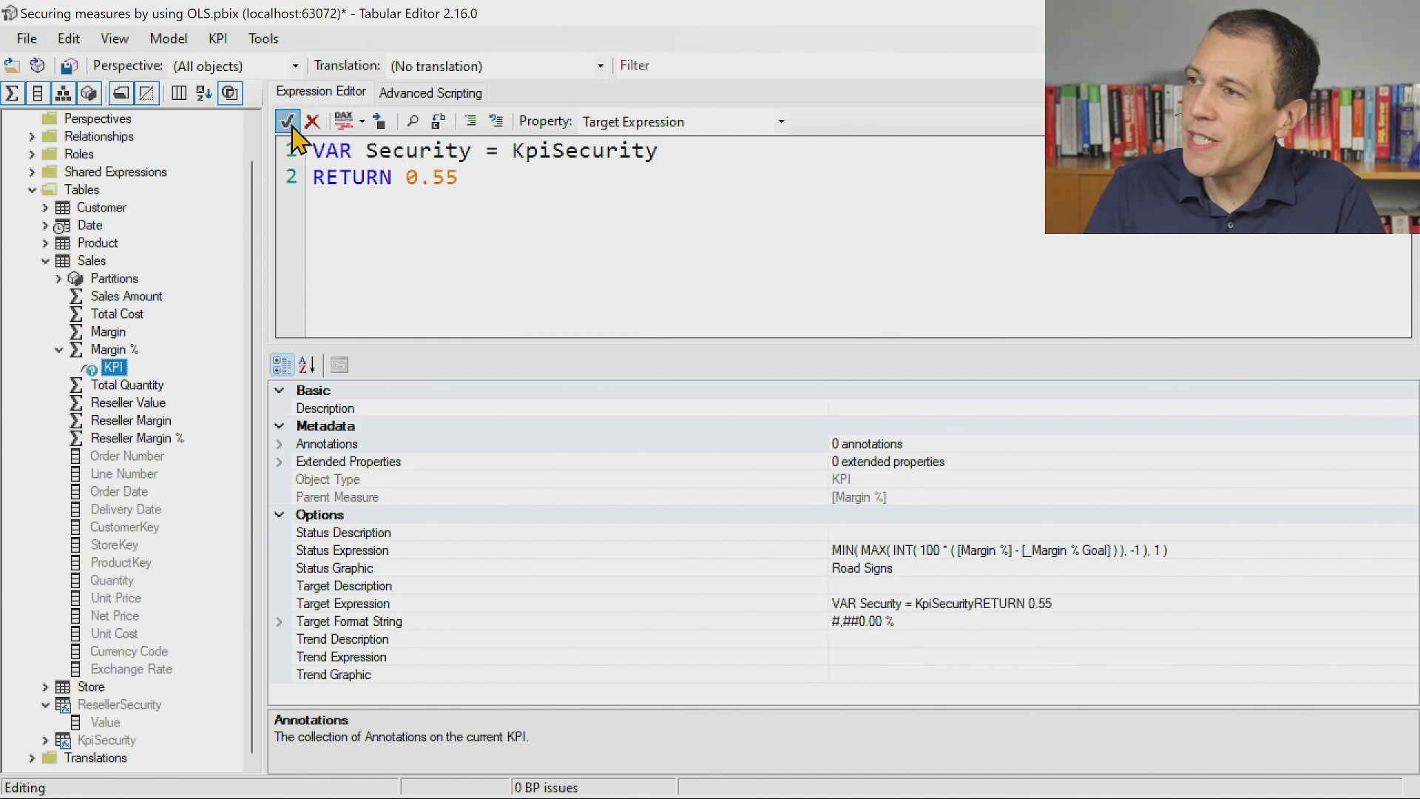
pyautogui.click(26, 40)
pyautogui.click(49, 118)
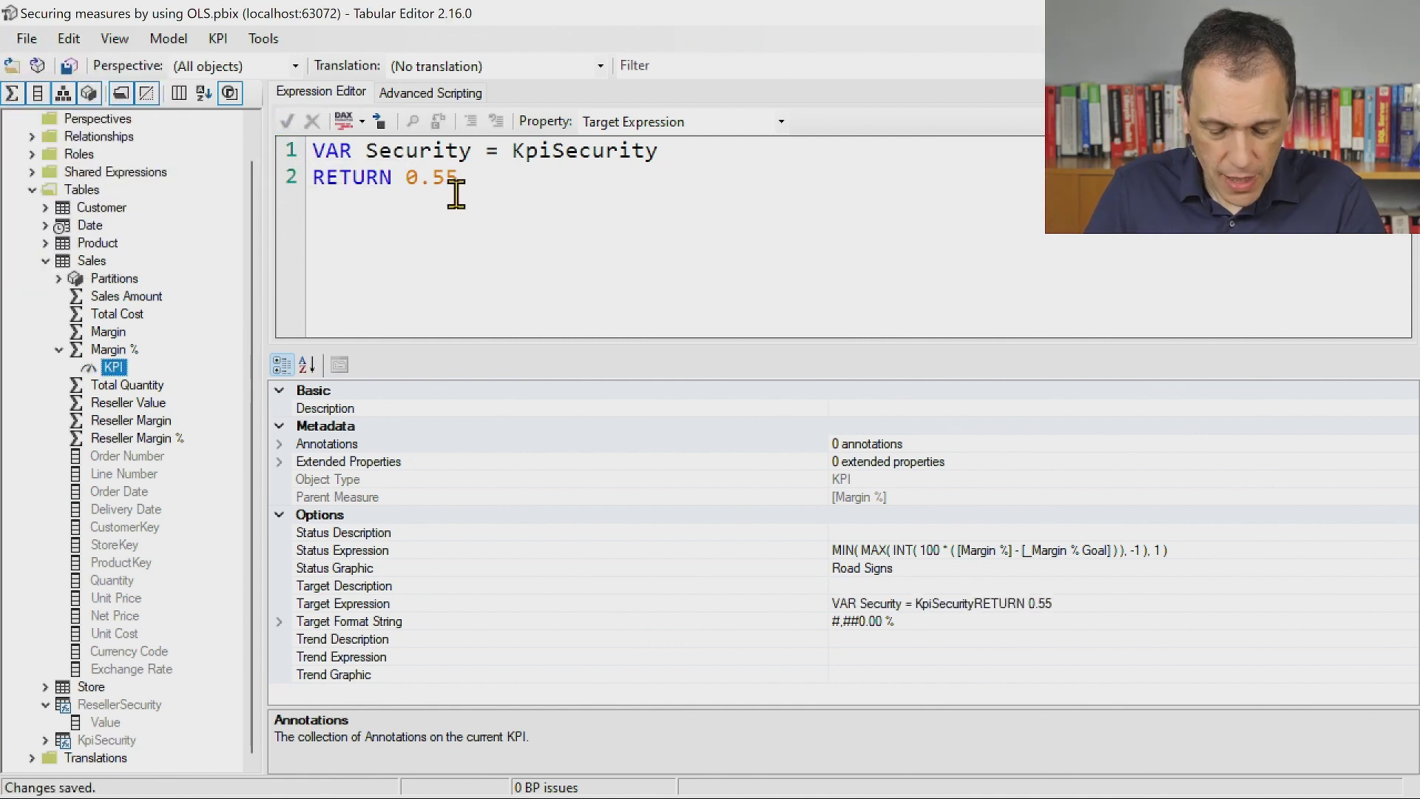
# Step: In Power BI Desktop, view the report as the Kpi Security role and check the Include Reseller and KPI pages
pyautogui.hotkey('alt', 'Tab')
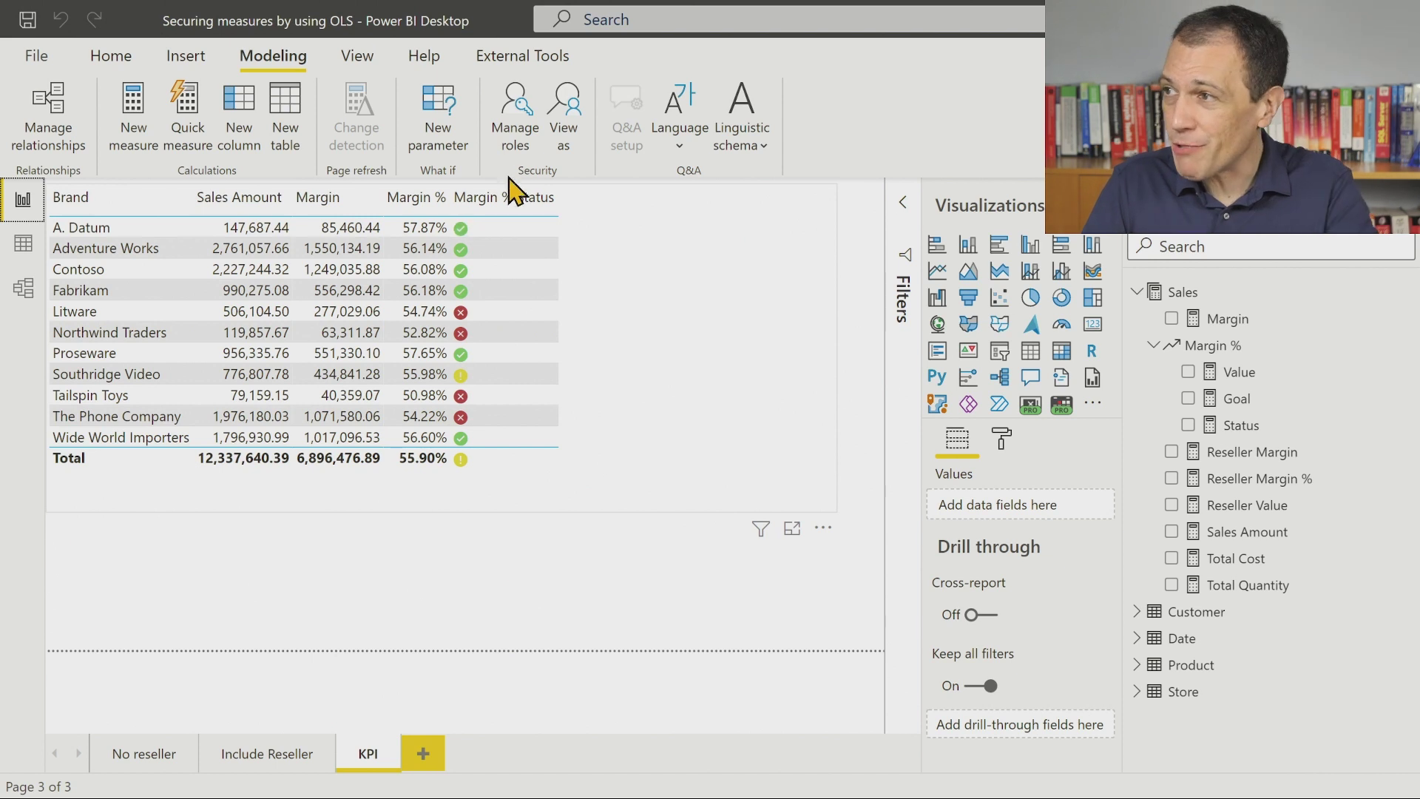
pyautogui.click(564, 118)
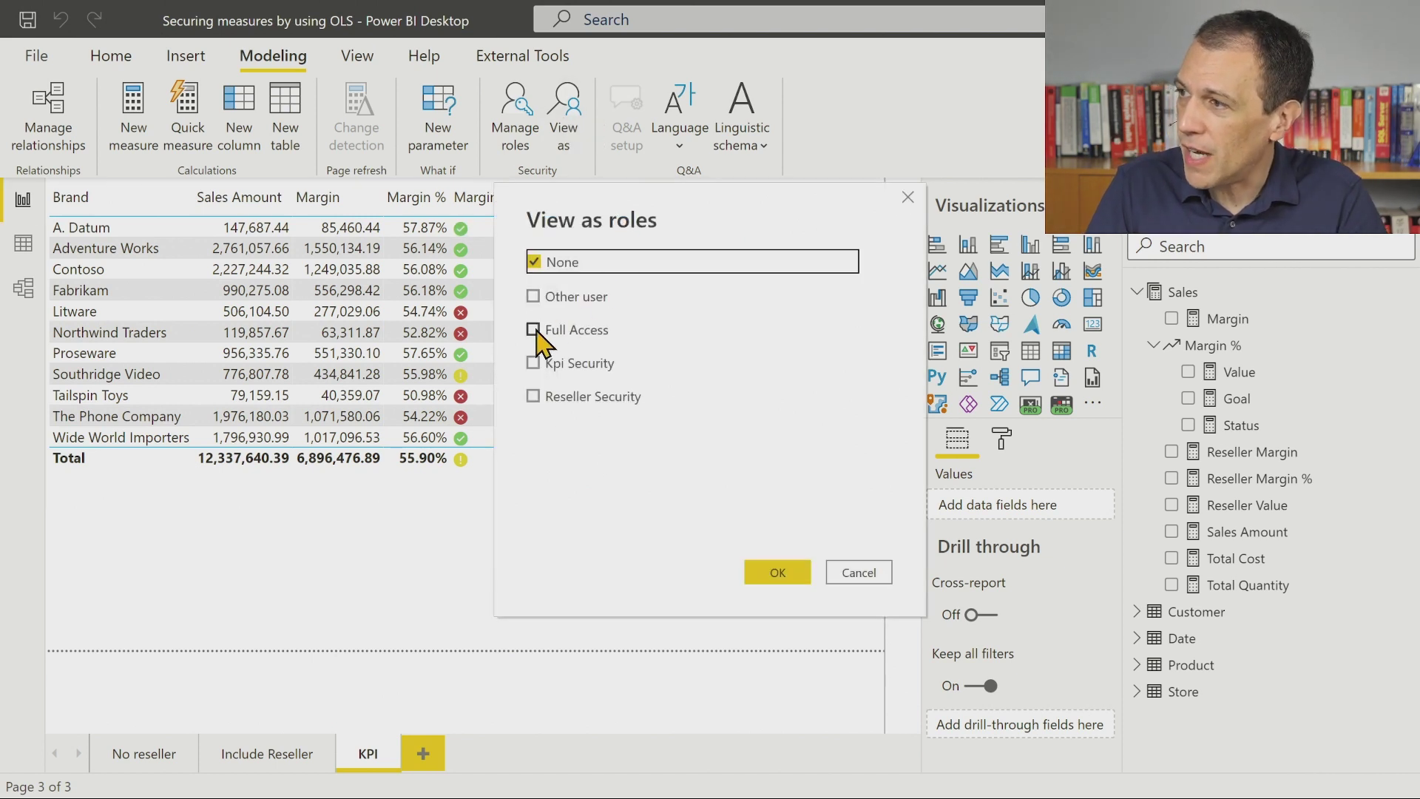
pyautogui.click(533, 361)
pyautogui.click(778, 574)
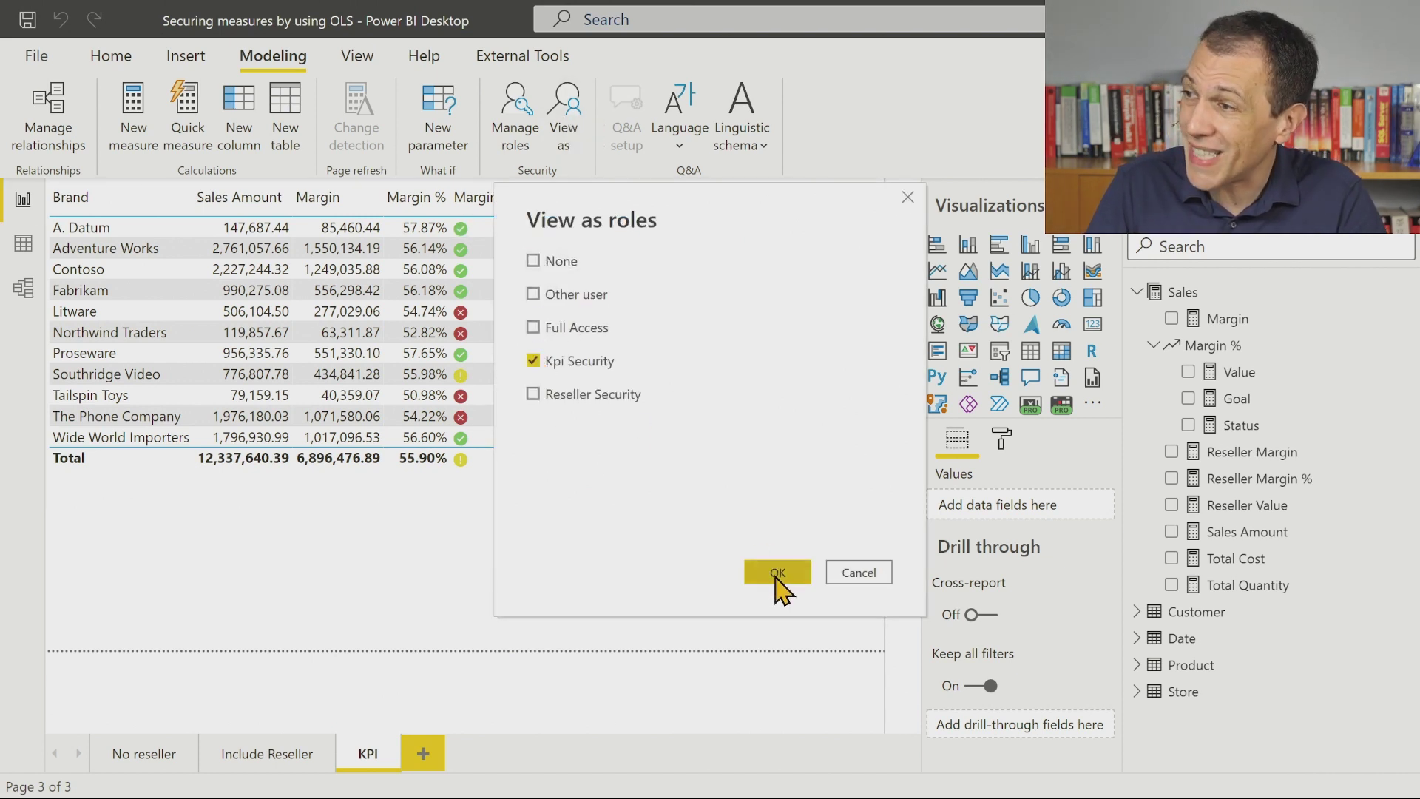
pyautogui.click(777, 573)
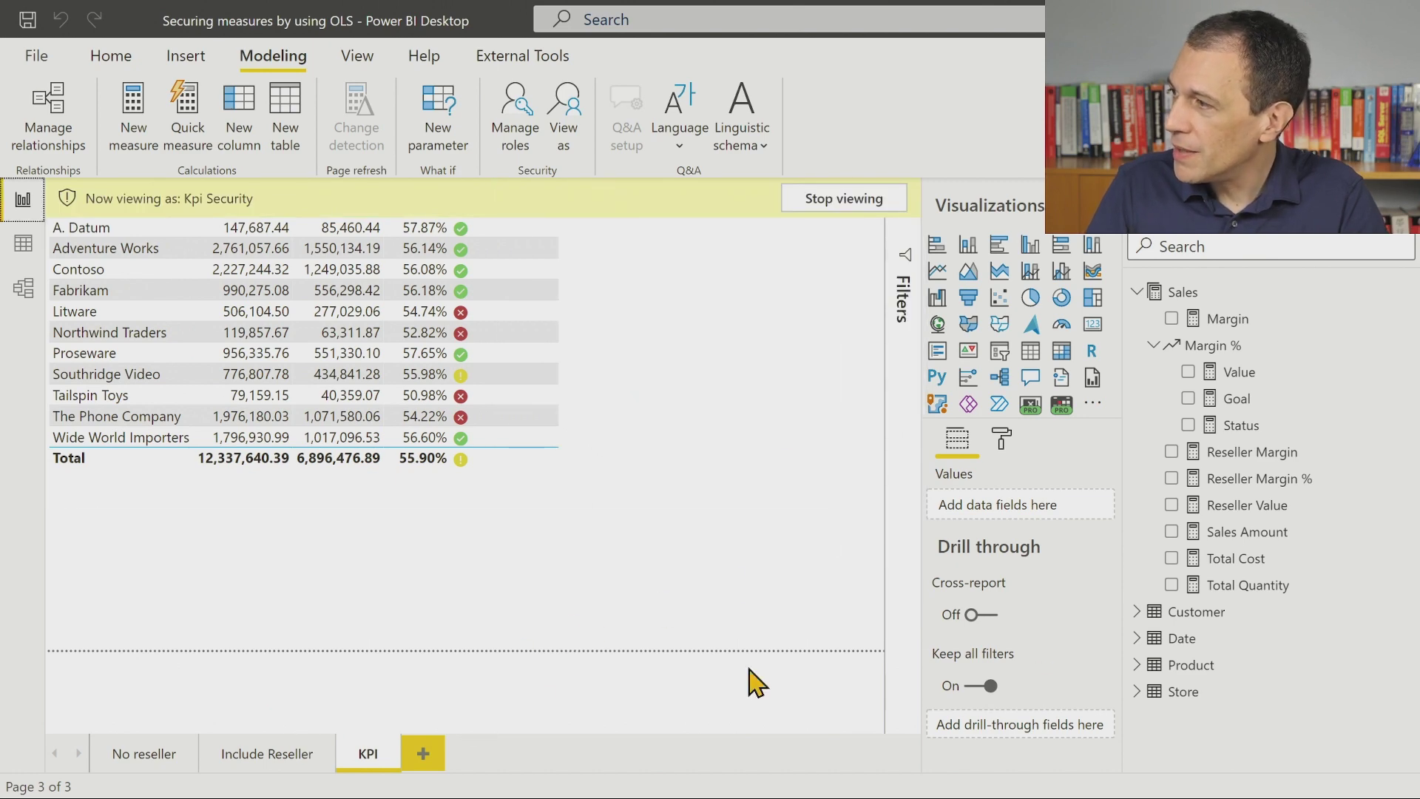
pyautogui.click(247, 762)
pyautogui.click(368, 760)
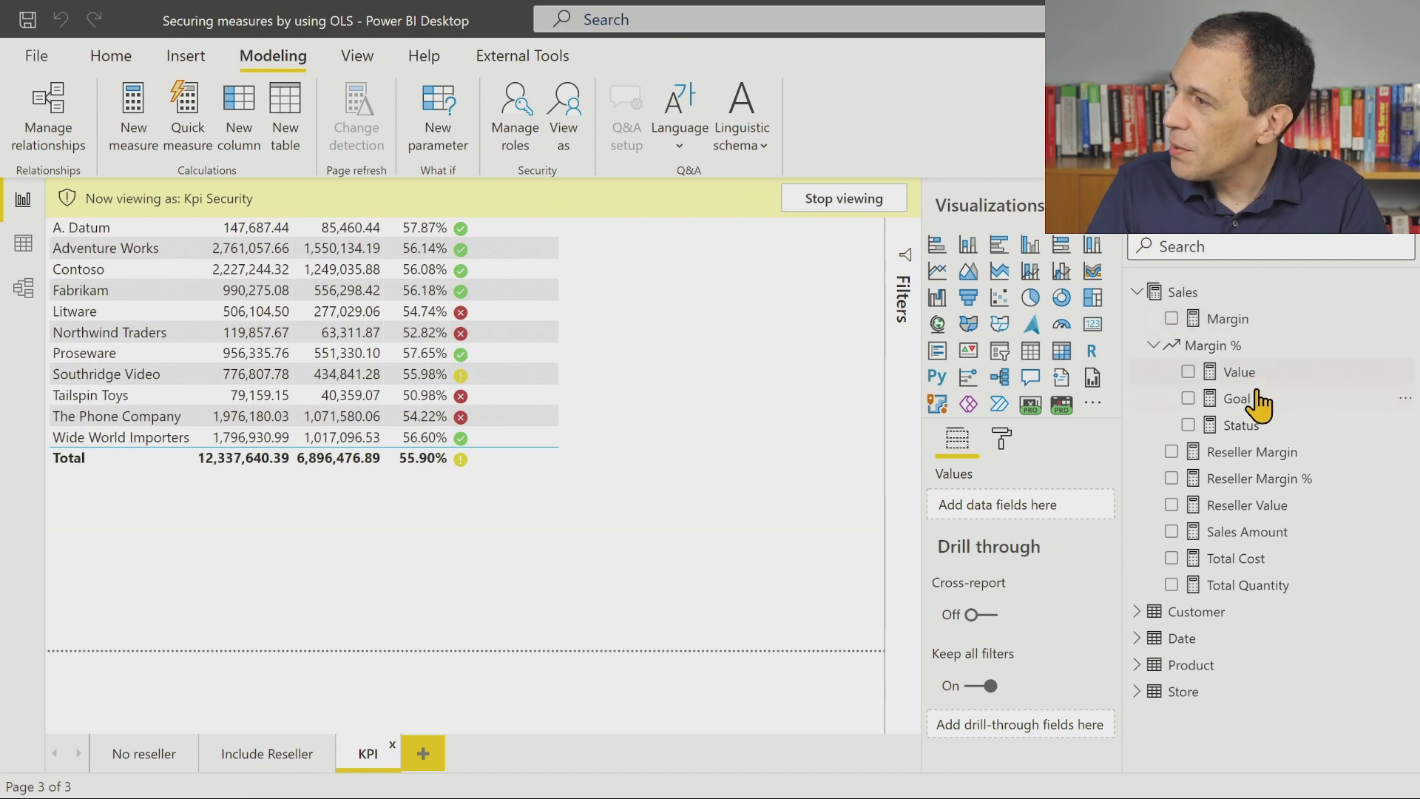
# Step: Stop viewing the report as Kpi Security, and bring up the KpiSecurity table's security properties in Tabular Editor with a narrower property-name column
pyautogui.click(866, 200)
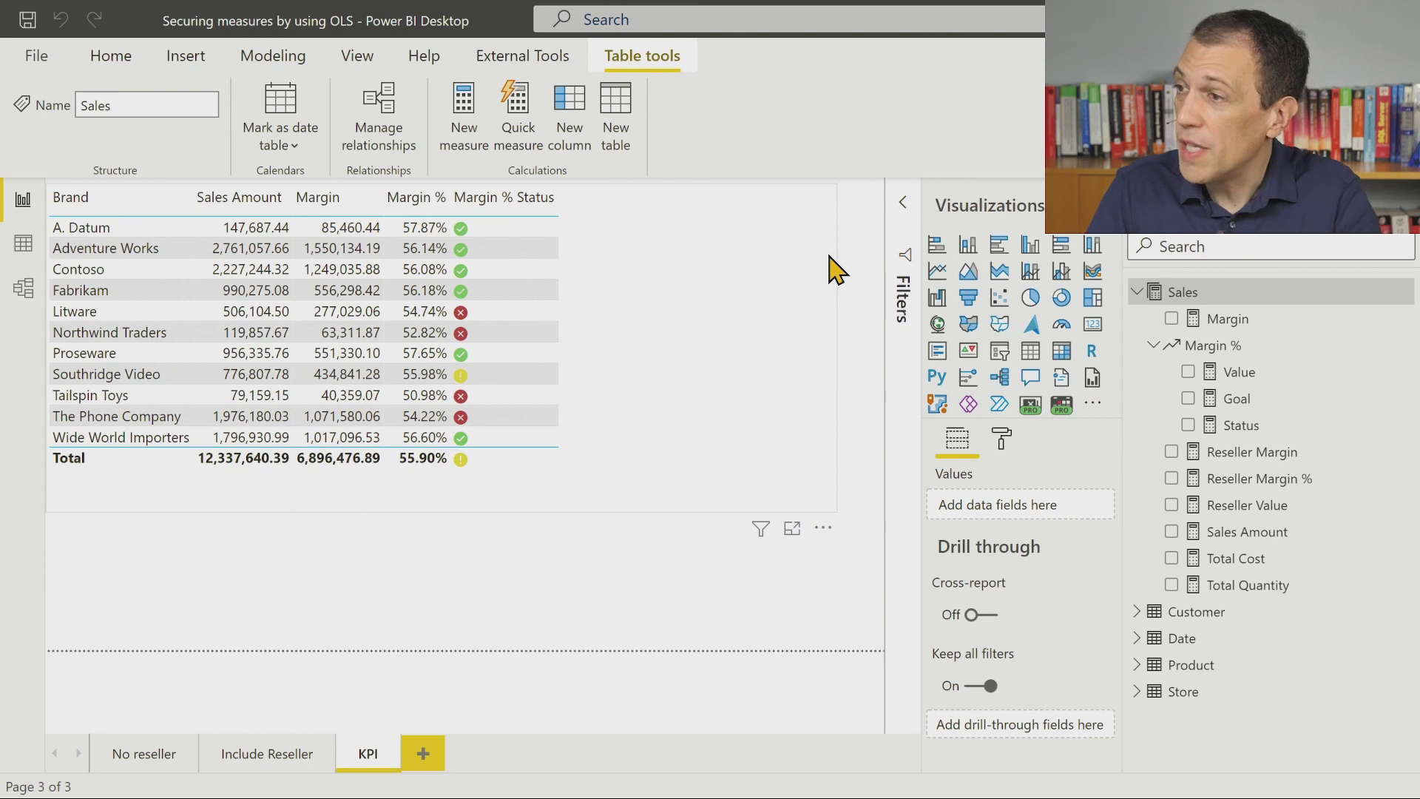
pyautogui.hotkey('alt', 'Tab')
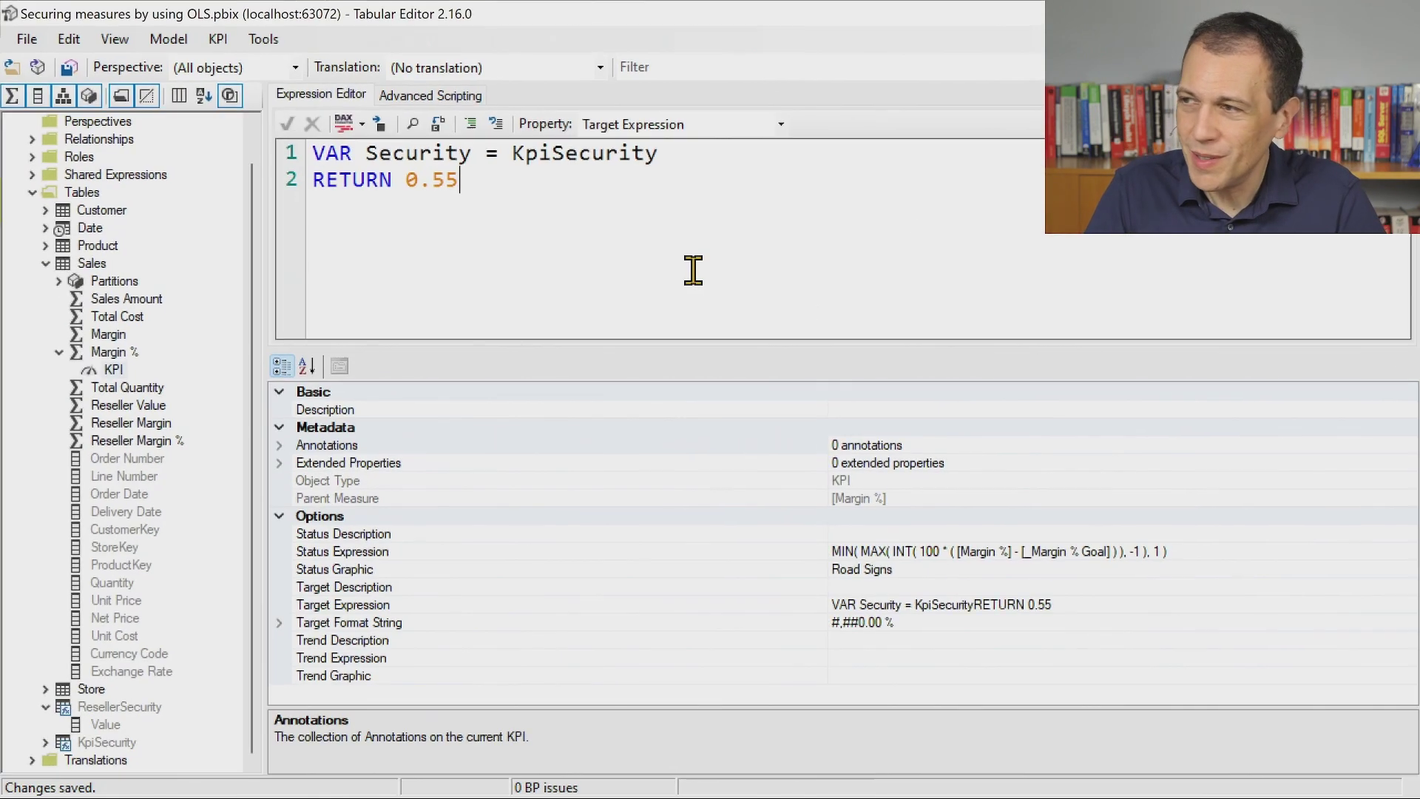
pyautogui.click(111, 742)
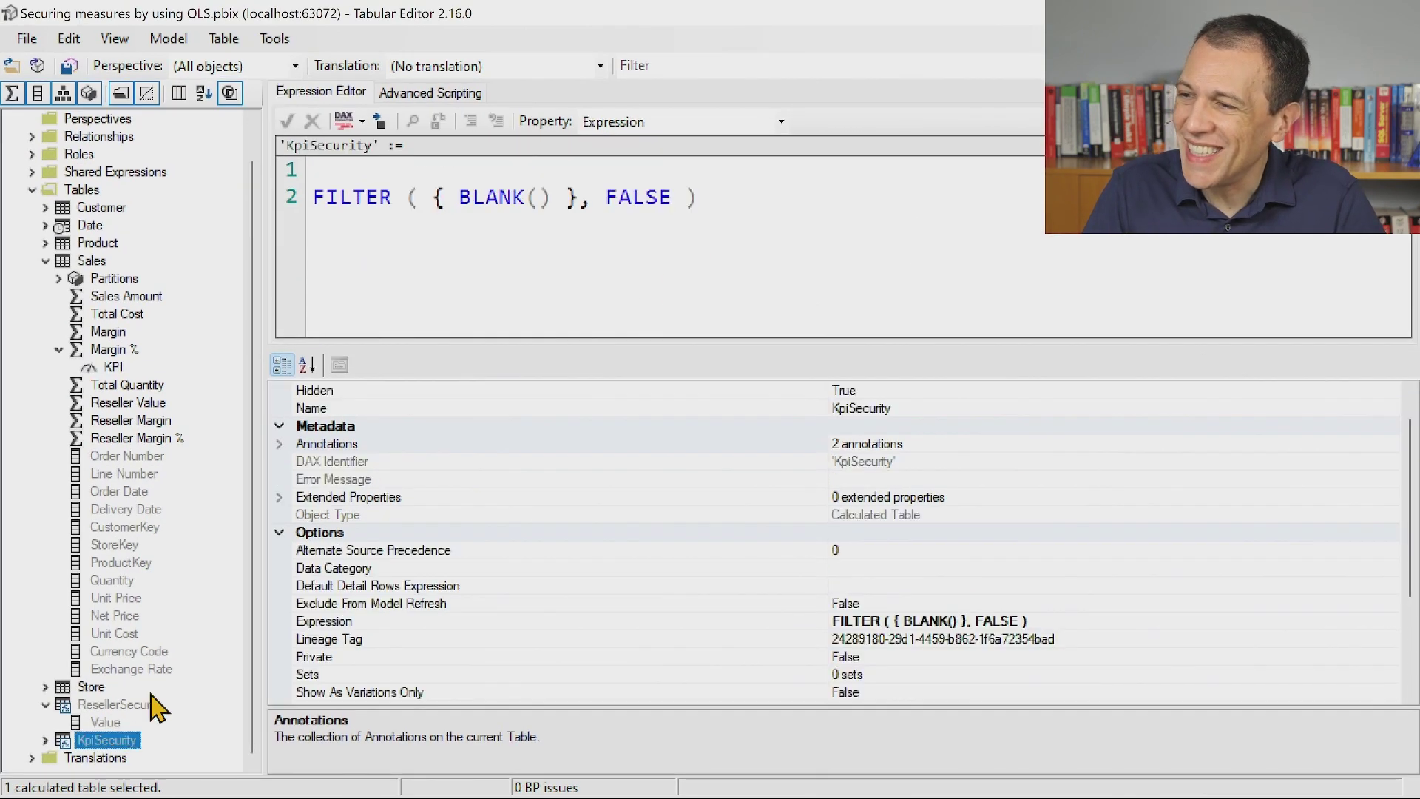
pyautogui.scroll(-5, 546, 406)
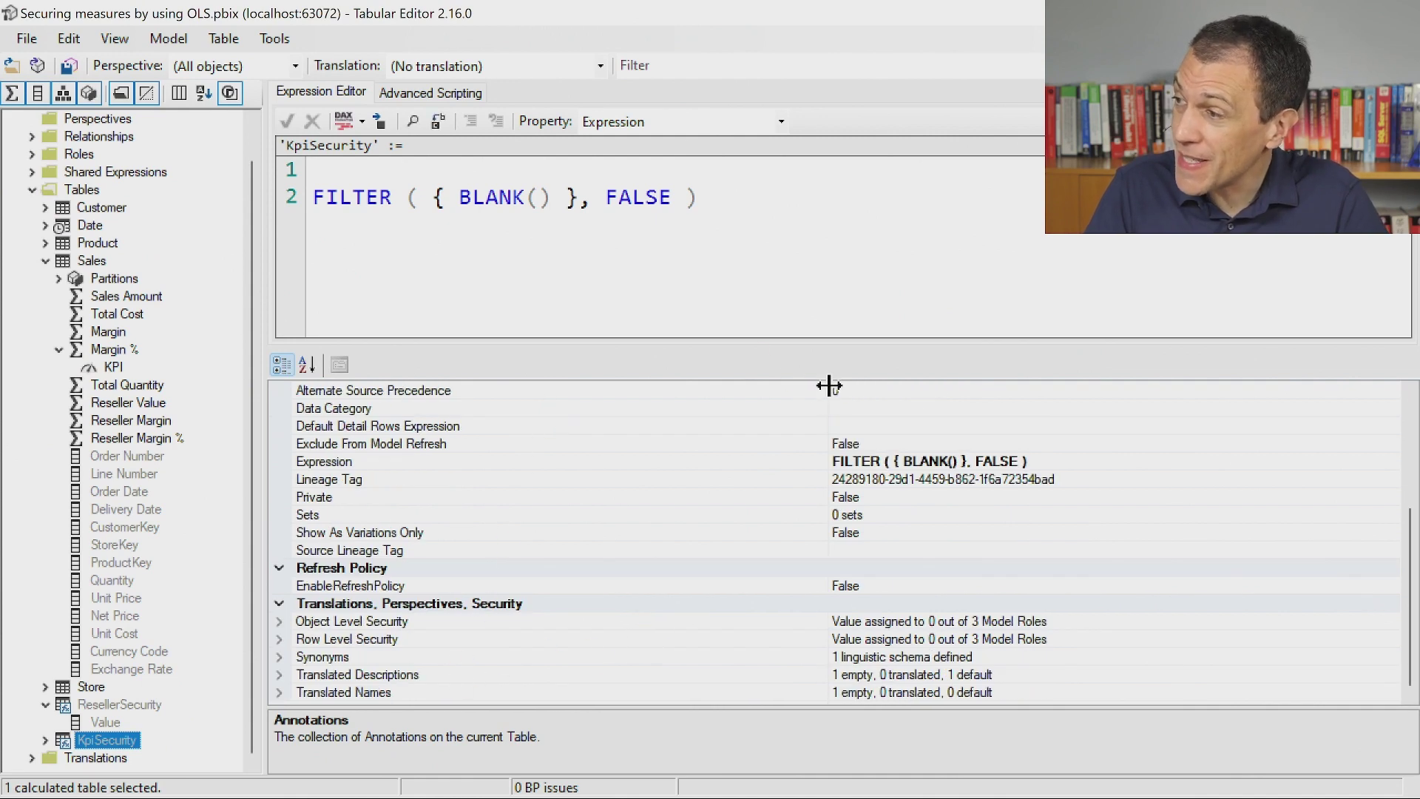
pyautogui.moveTo(829, 386); pyautogui.dragTo(572, 399)
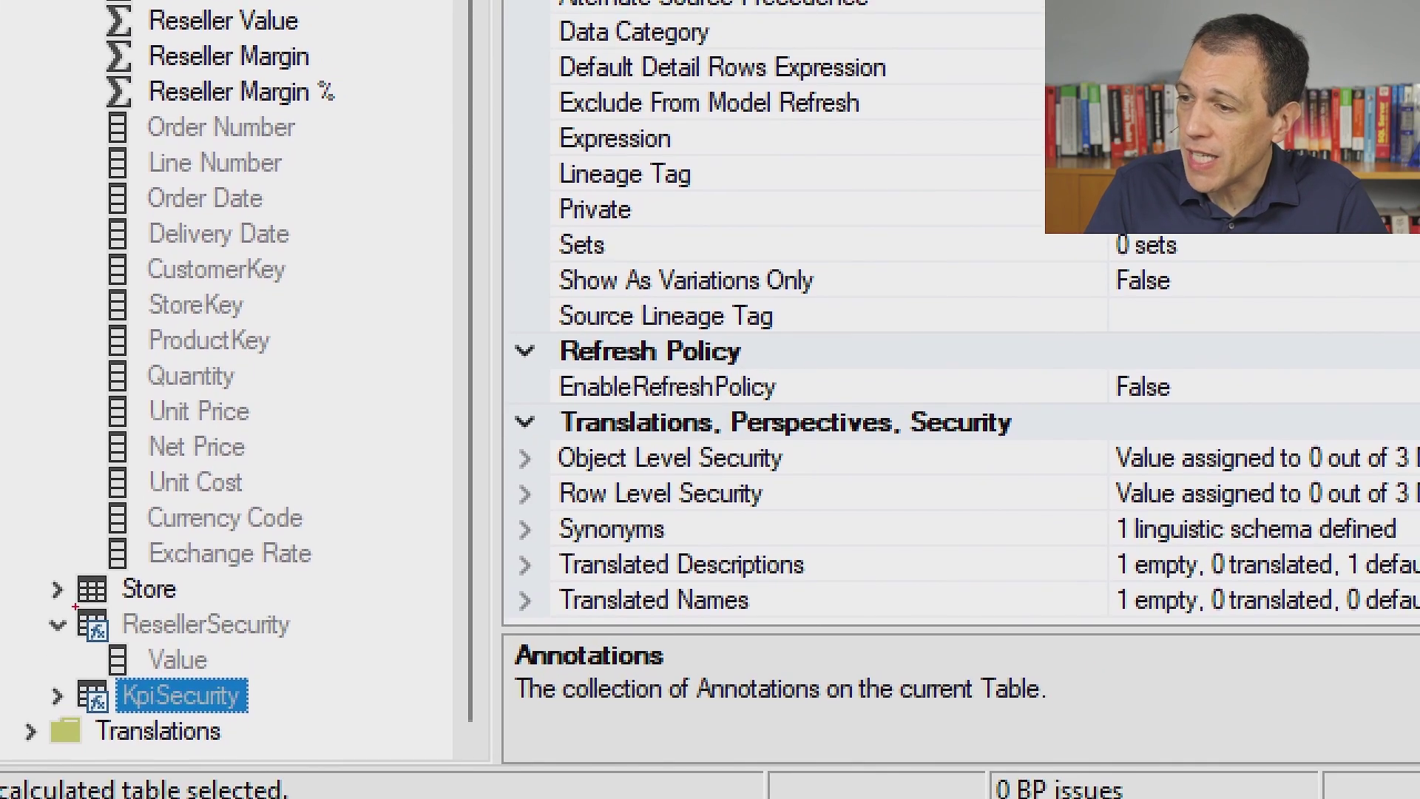
pyautogui.moveTo(58, 636); pyautogui.dragTo(299, 715)
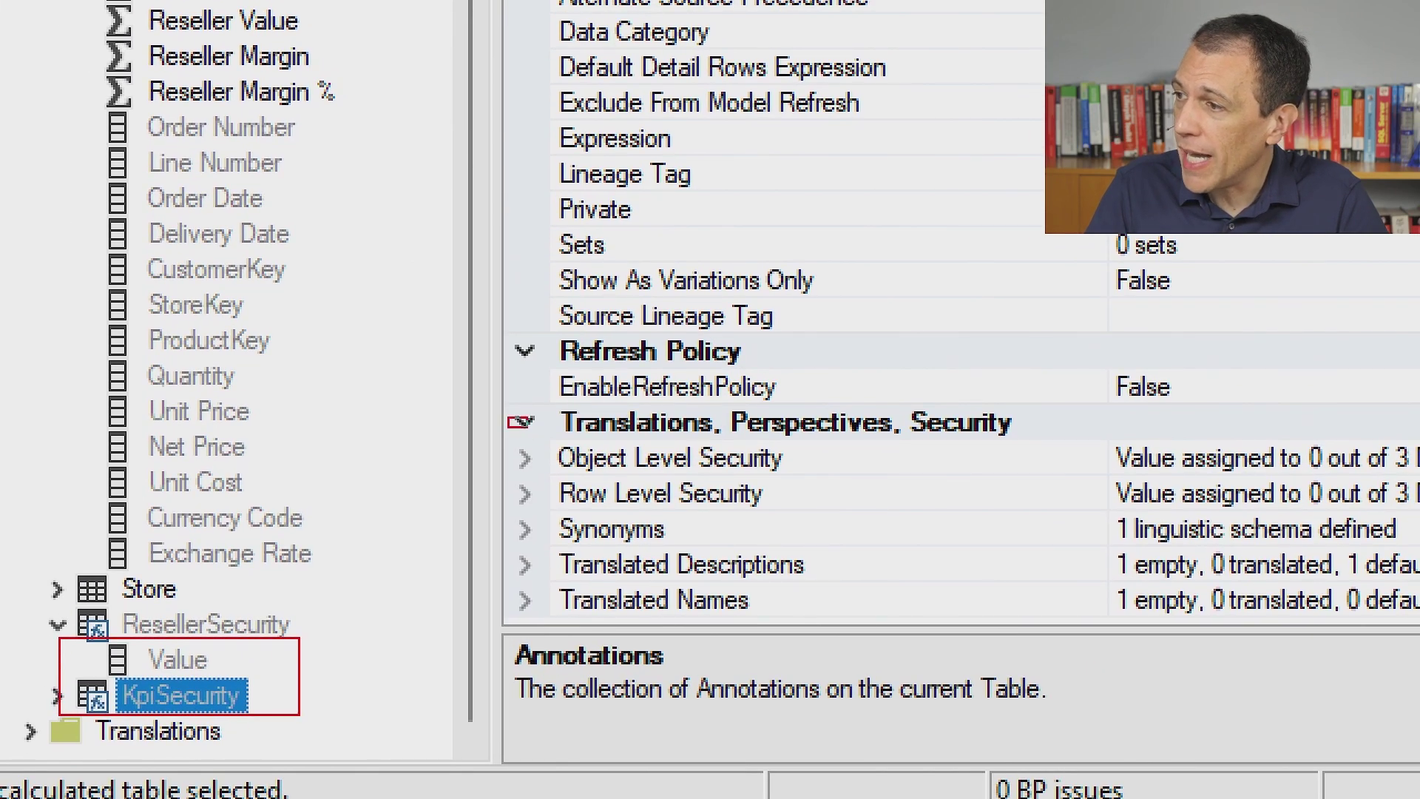
pyautogui.moveTo(533, 428); pyautogui.dragTo(1008, 505)
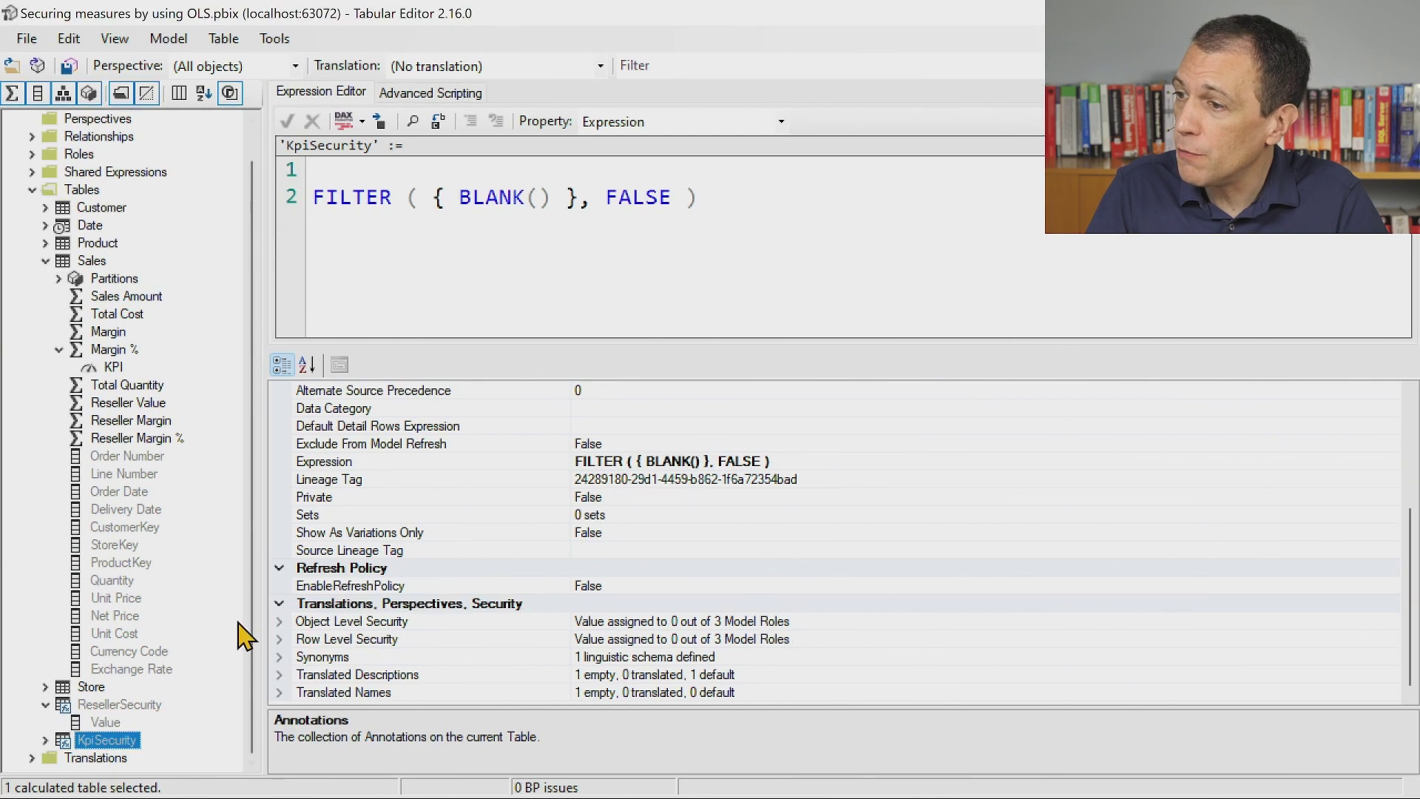
# Step: Set the KpiSecurity table's Object Level Security to None for the Kpi Security role and save the changes to the model
pyautogui.click(279, 623)
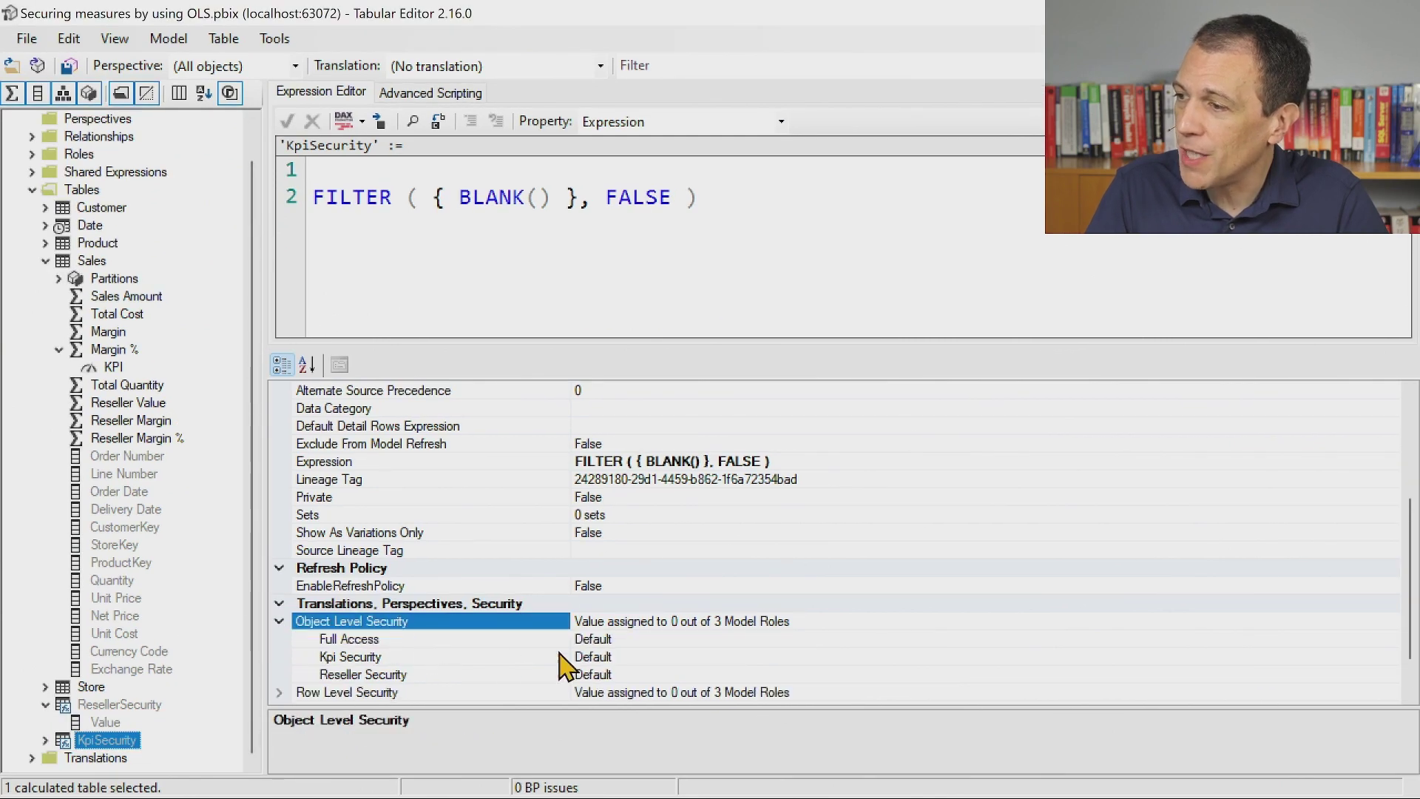
pyautogui.click(611, 657)
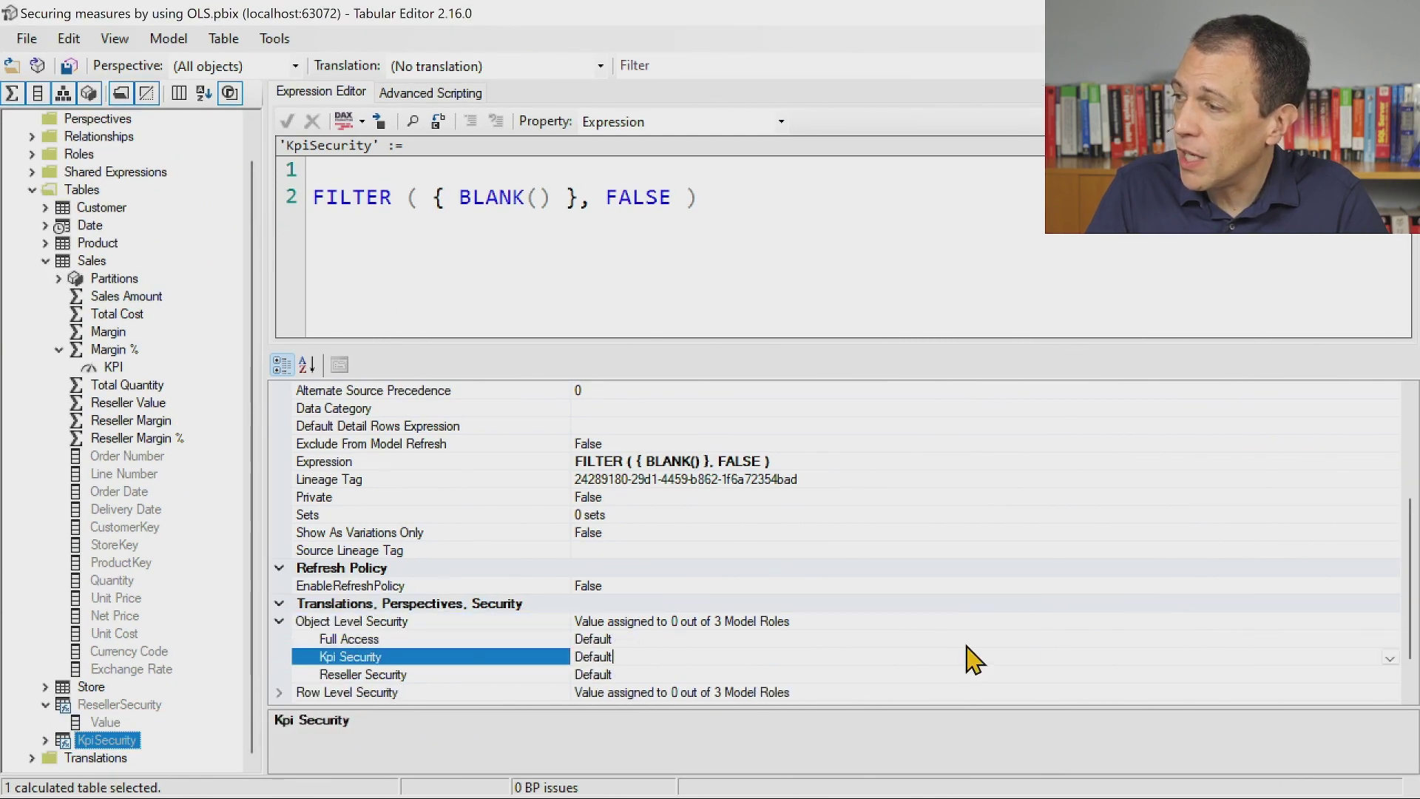
pyautogui.click(1390, 658)
pyautogui.click(1159, 693)
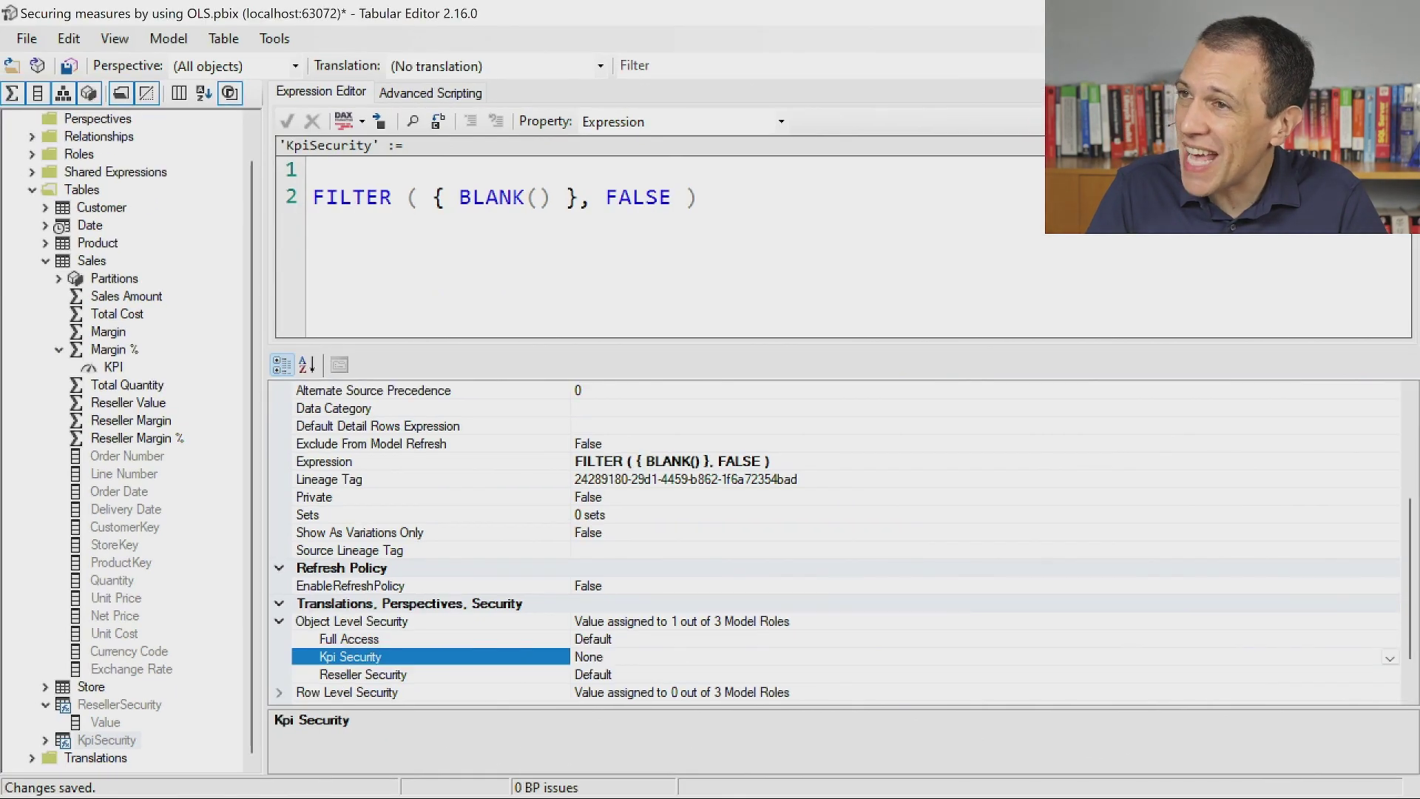
pyautogui.click(26, 38)
pyautogui.click(59, 119)
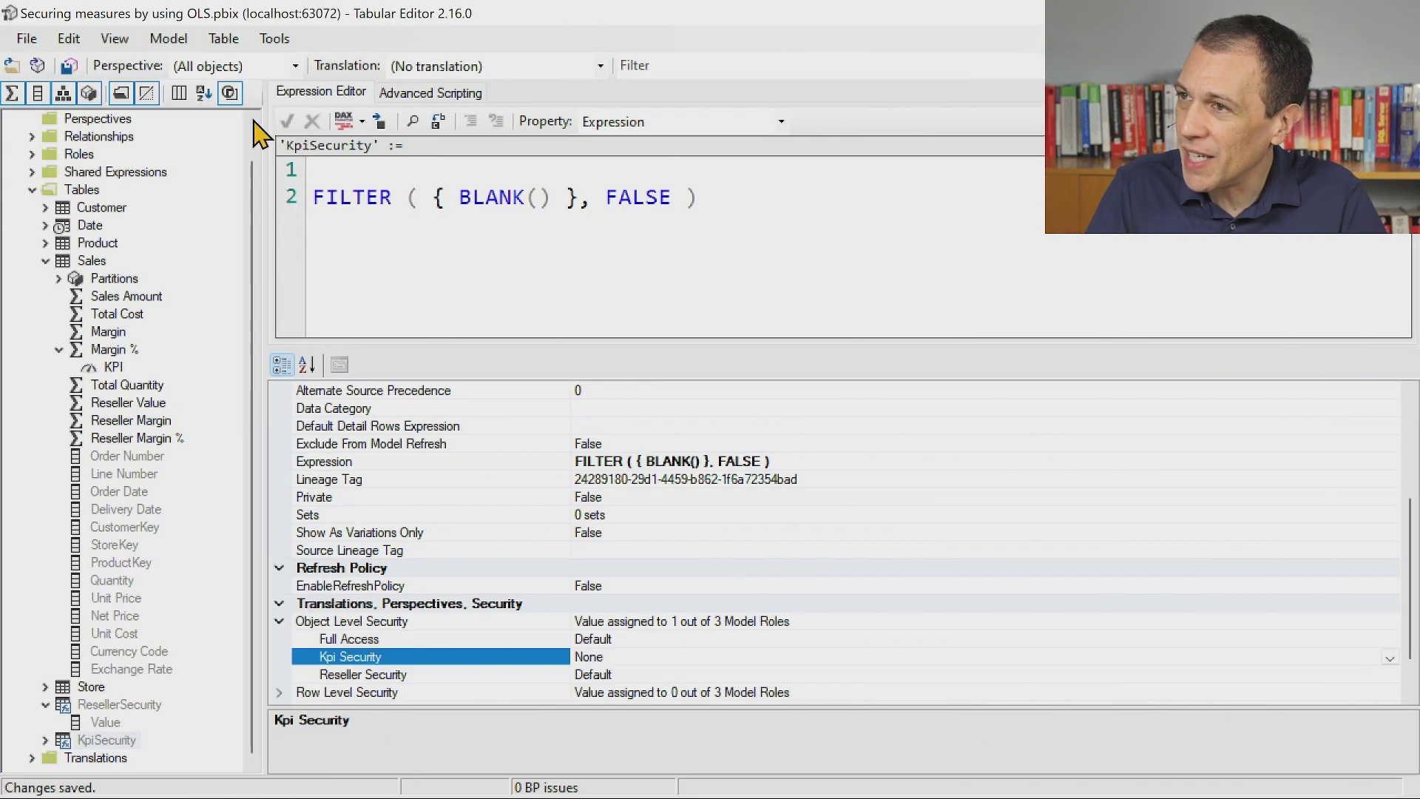
# Step: Back in Power BI Desktop, view the report as Kpi Security and check the Margin % fields and the KPI, Include Reseller and No reseller pages
pyautogui.press('alt')
pyautogui.hotkey('alt', 'Tab')
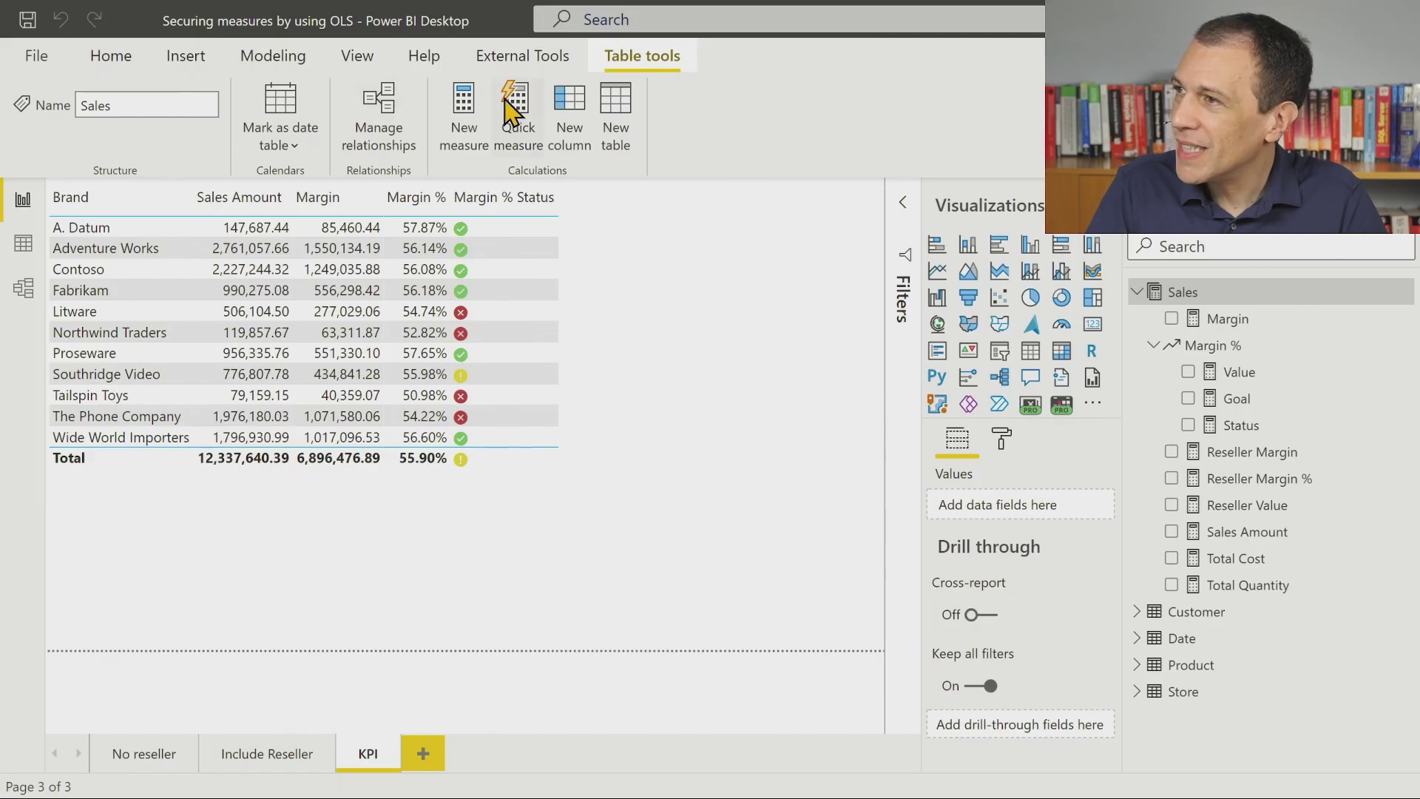
pyautogui.click(273, 56)
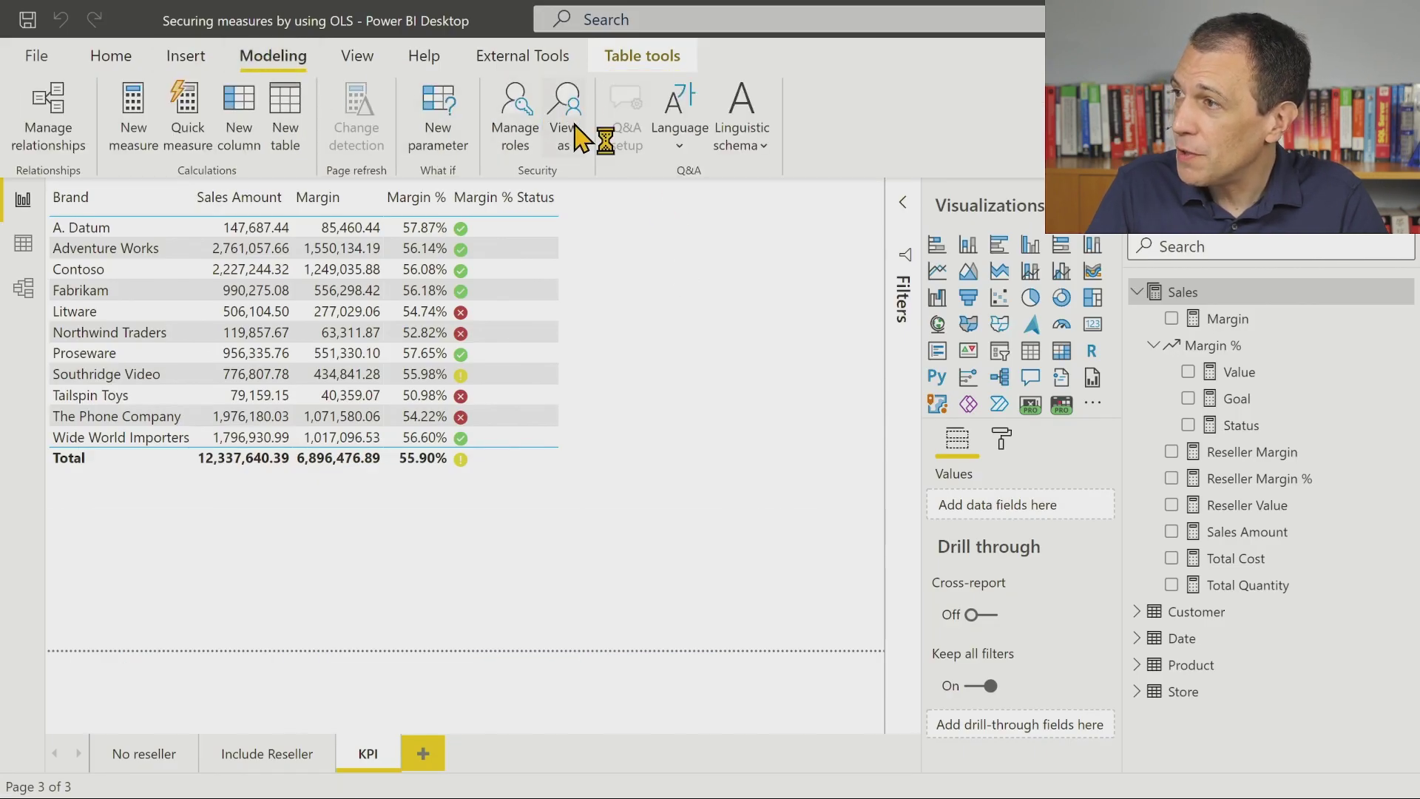
pyautogui.click(573, 136)
pyautogui.click(533, 362)
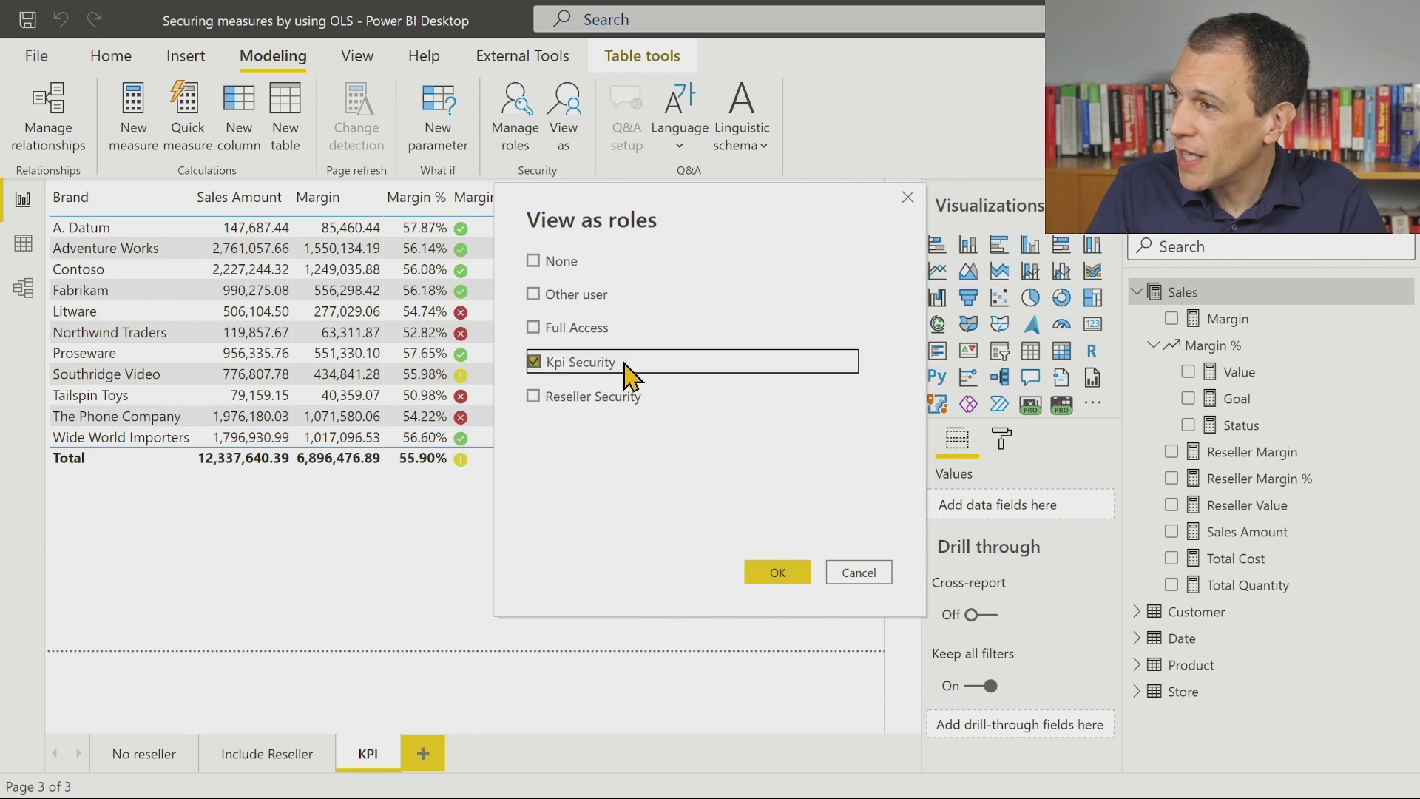
pyautogui.click(776, 575)
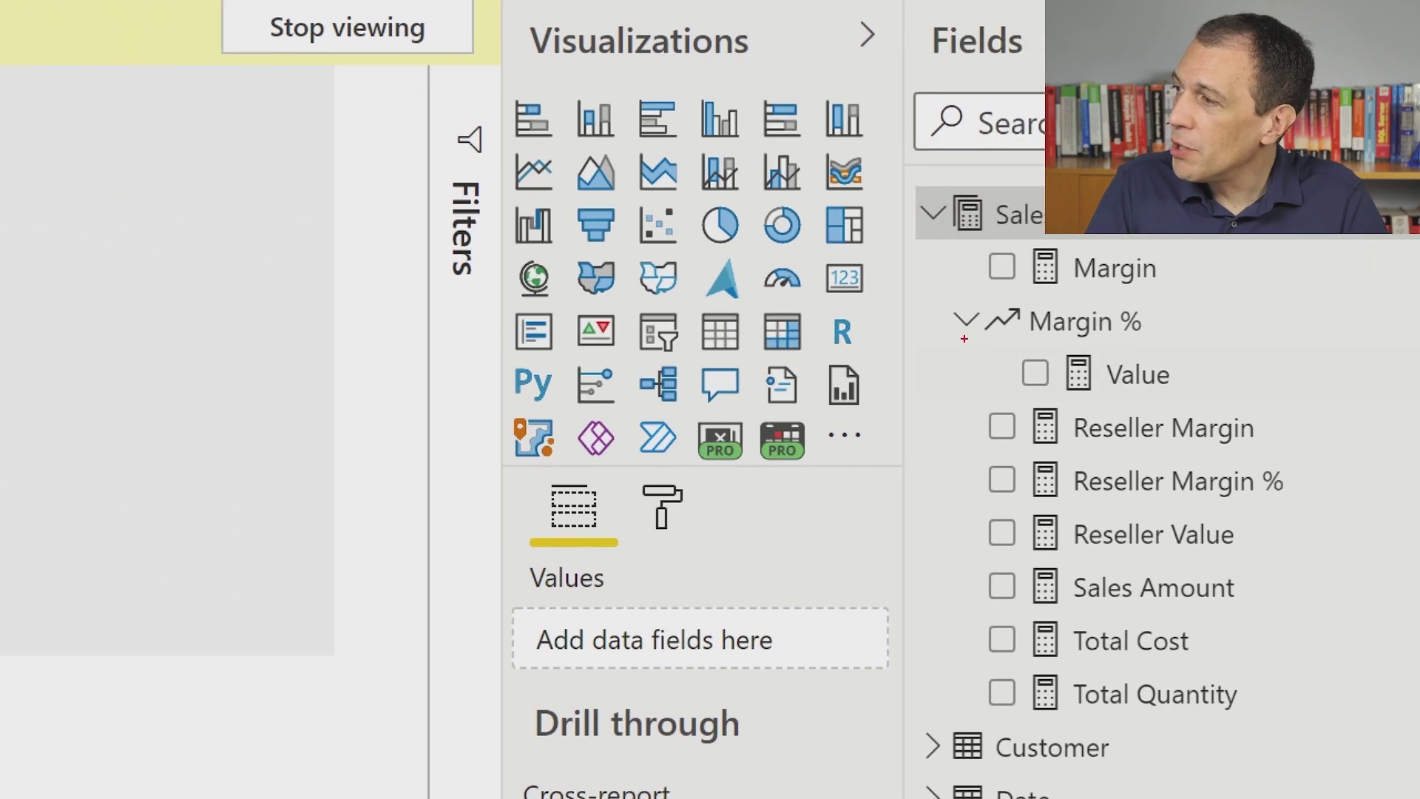
pyautogui.moveTo(964, 338); pyautogui.dragTo(1255, 435)
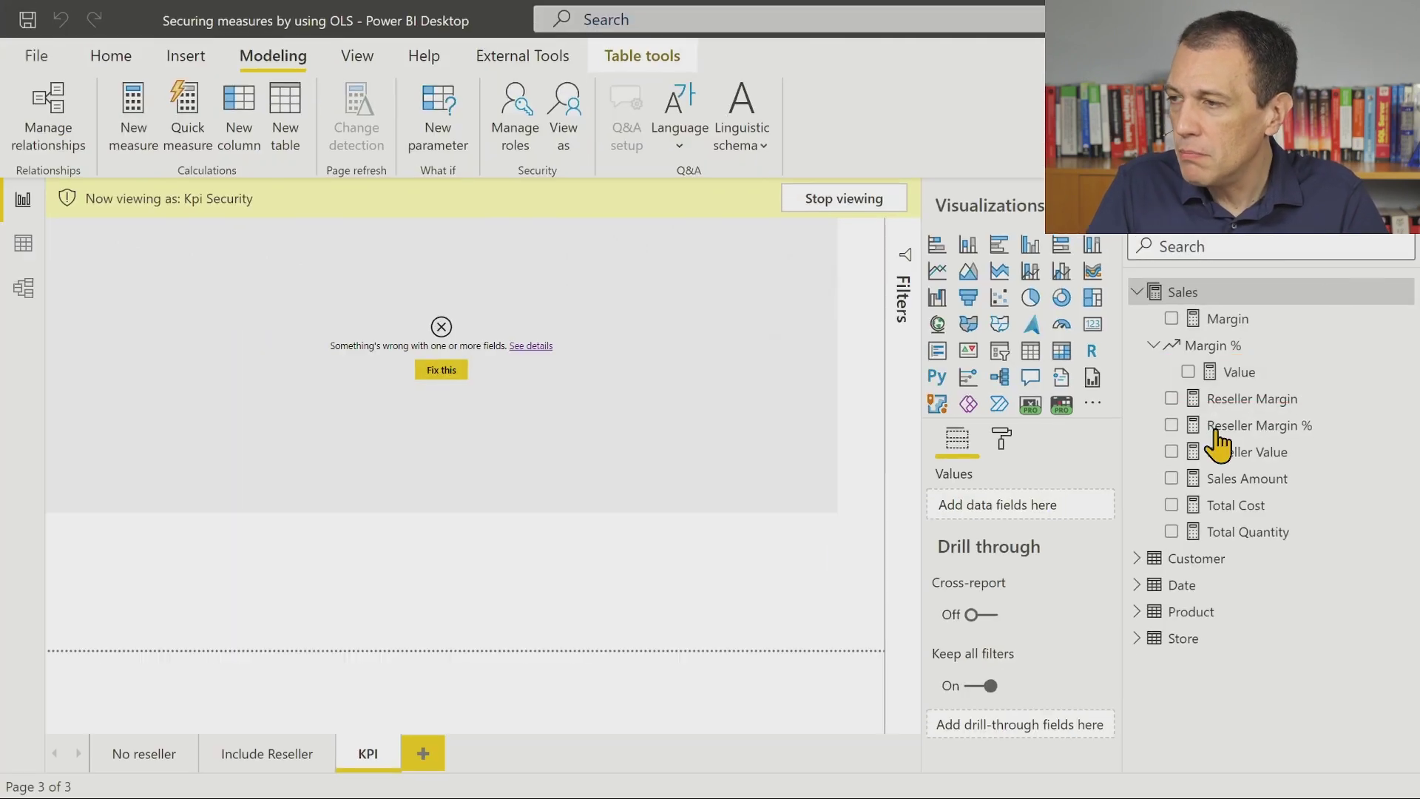
pyautogui.click(266, 754)
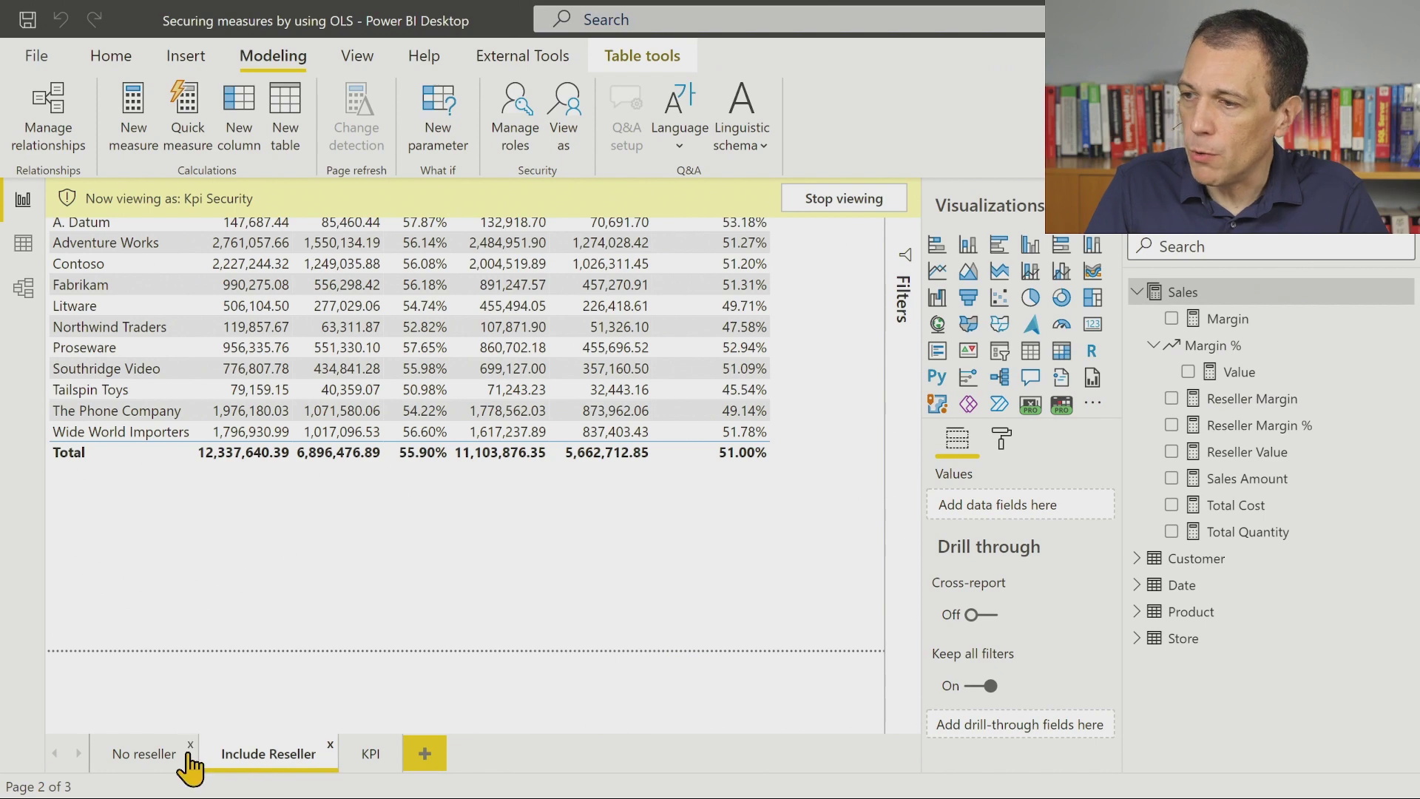
pyautogui.click(153, 754)
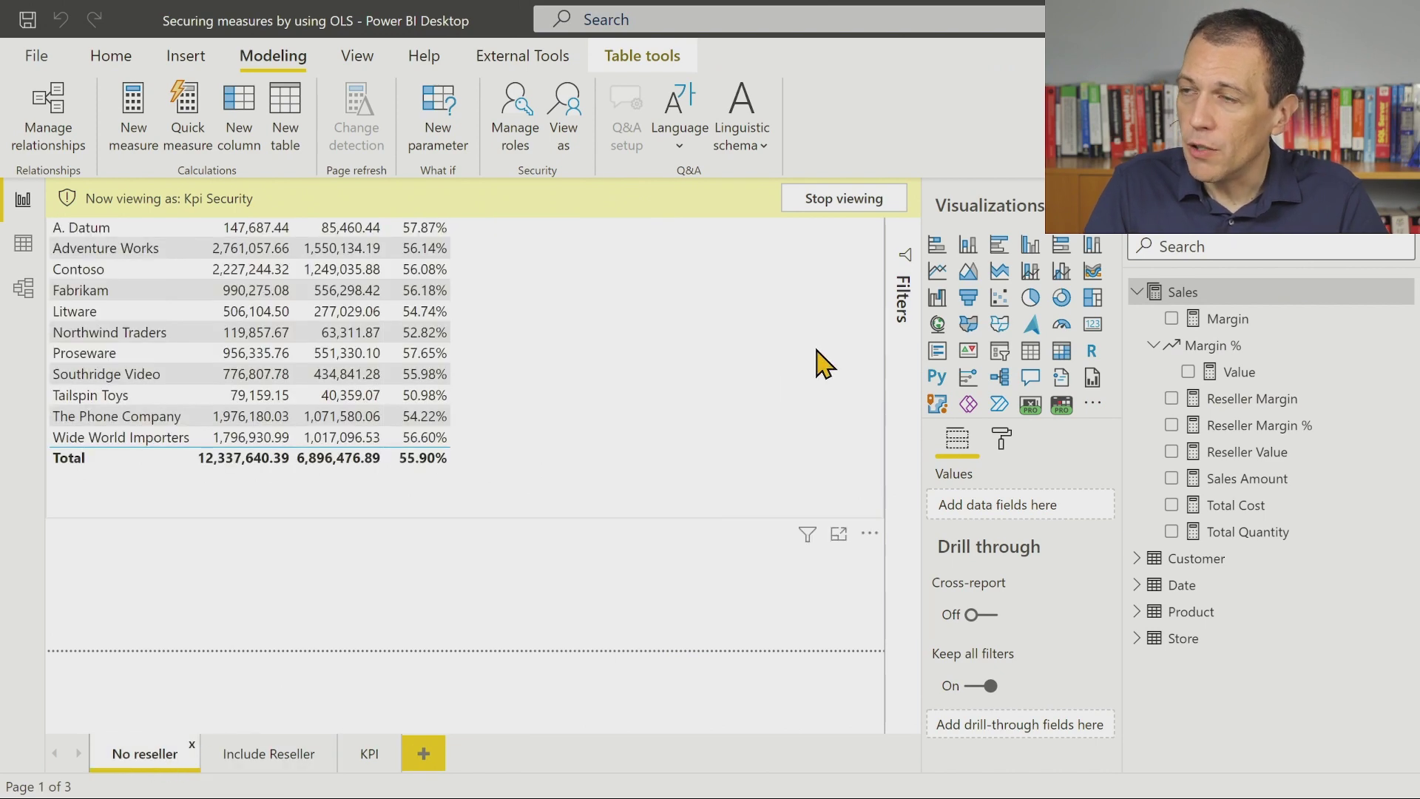